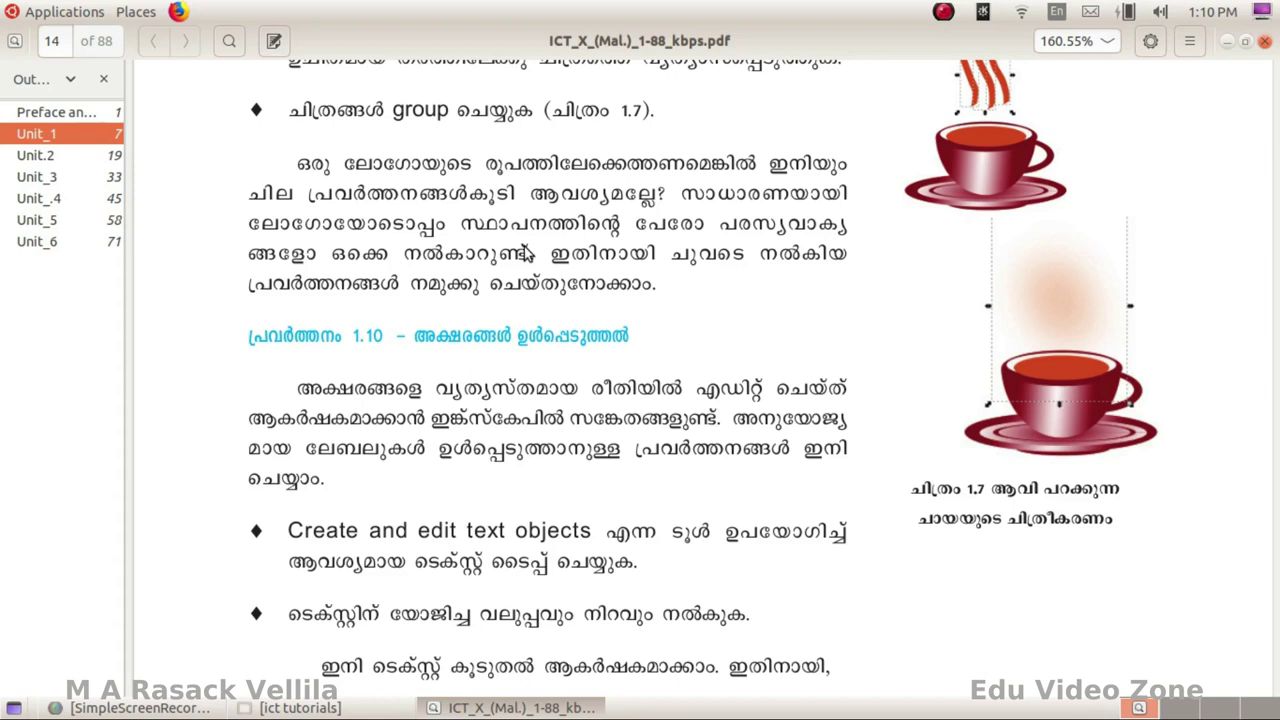
- Scroll the textbook PDF down to the green 'Taste the Real Taste of Nature' text-styling example
scroll(436, 284, "down", 4)
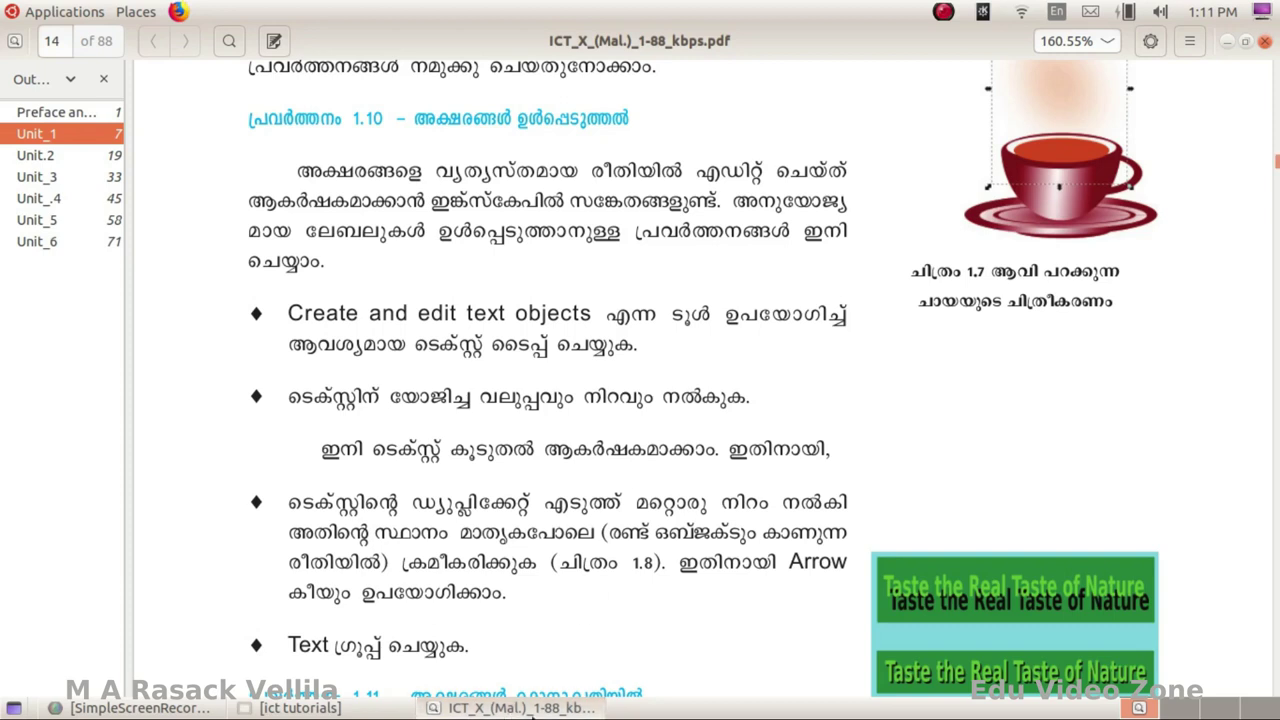
- Minimize the textbook viewer and launch Inkscape from Applications > Graphics
left_click(1229, 42)
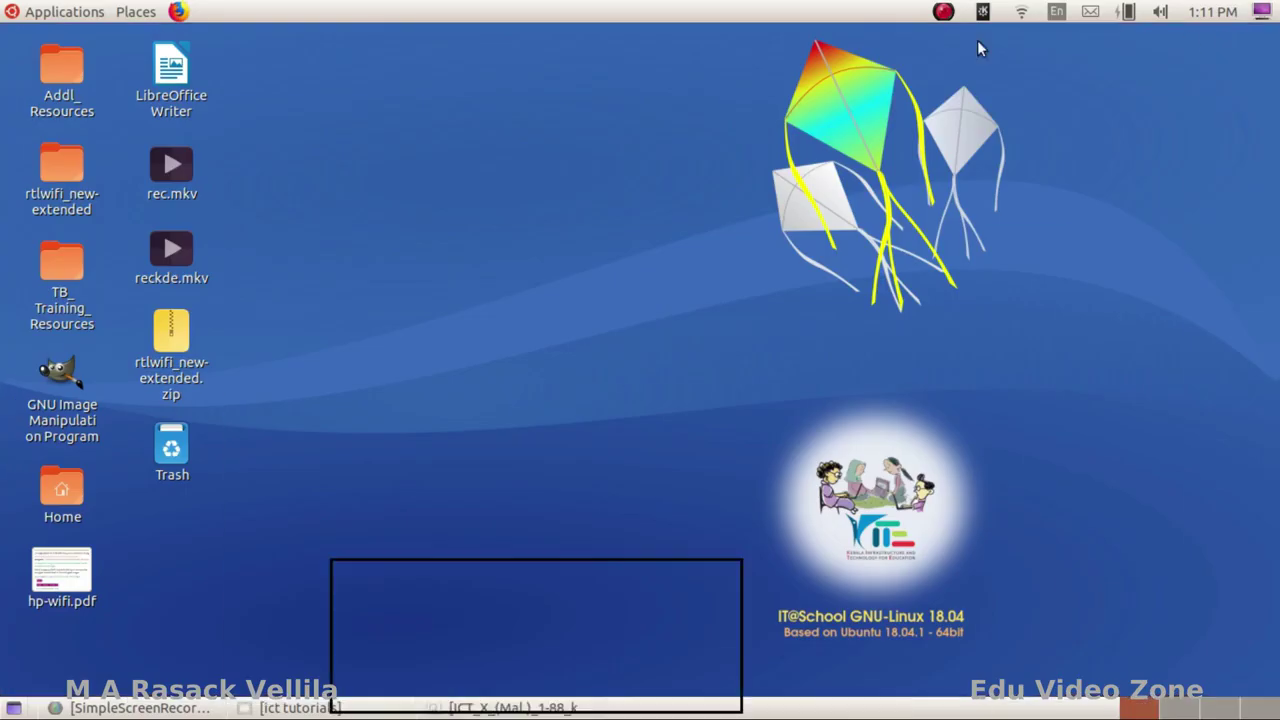
left_click(60, 12)
mouse_move(49, 288)
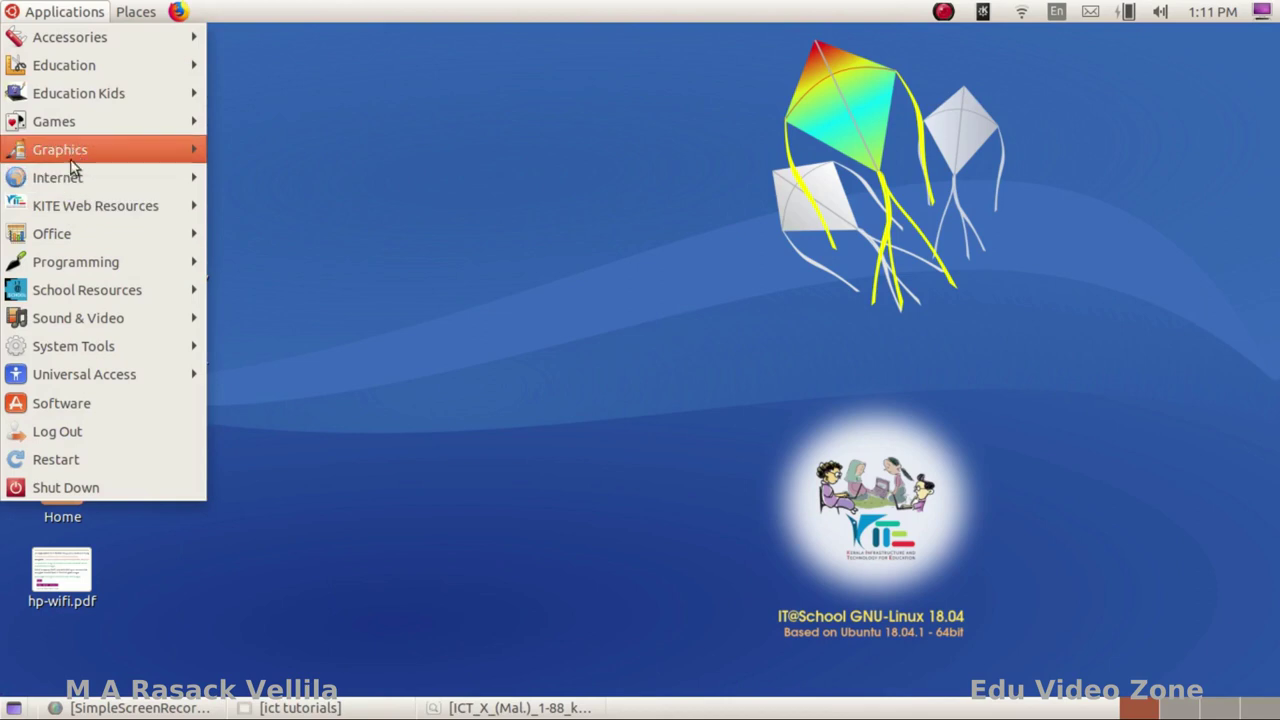
mouse_move(72, 152)
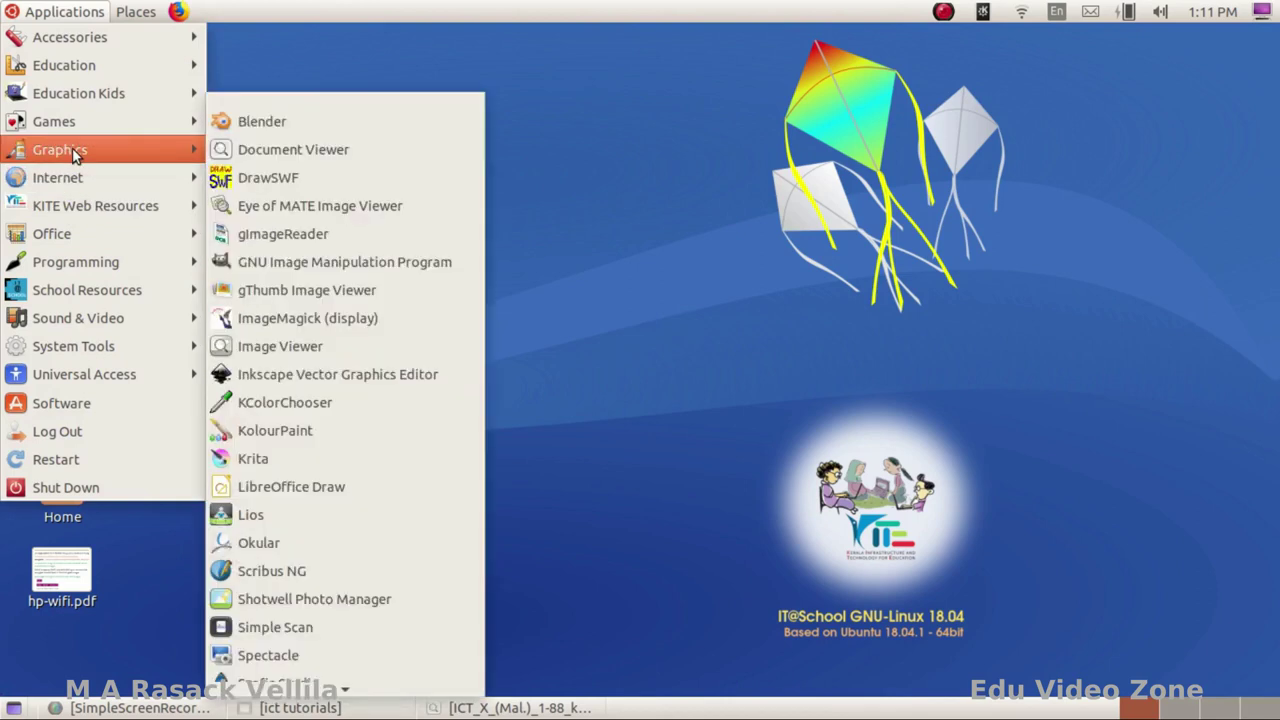
left_click(375, 381)
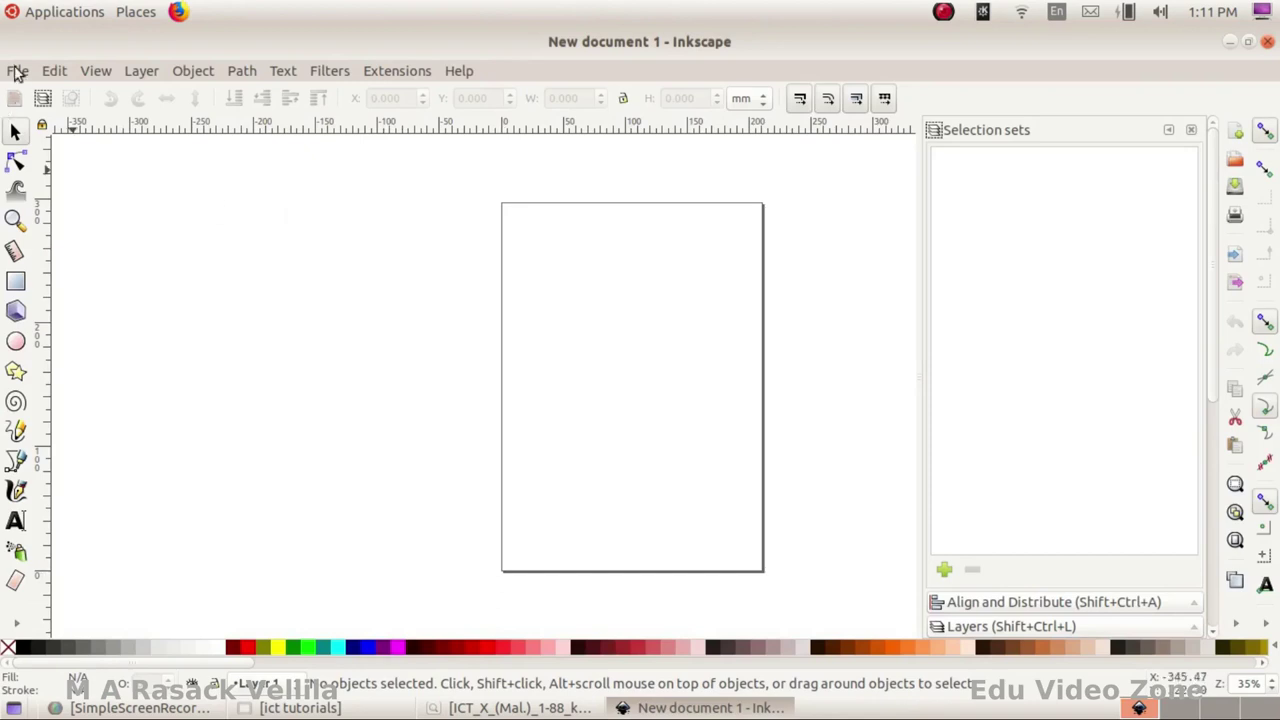
- Open cup n saucer.svg, select the cup-and-saucer group, and bring the textbook PDF to front
left_click(17, 70)
left_click(30, 136)
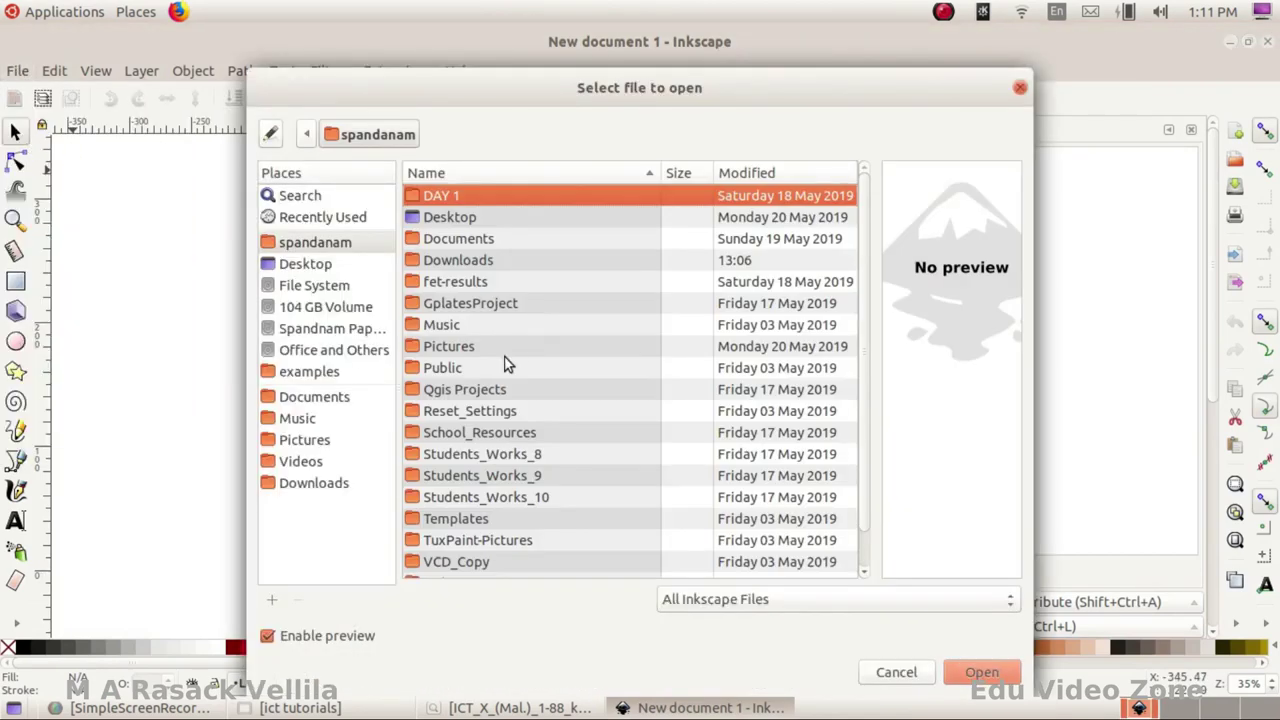
scroll(498, 400, "down", 2)
left_click(449, 570)
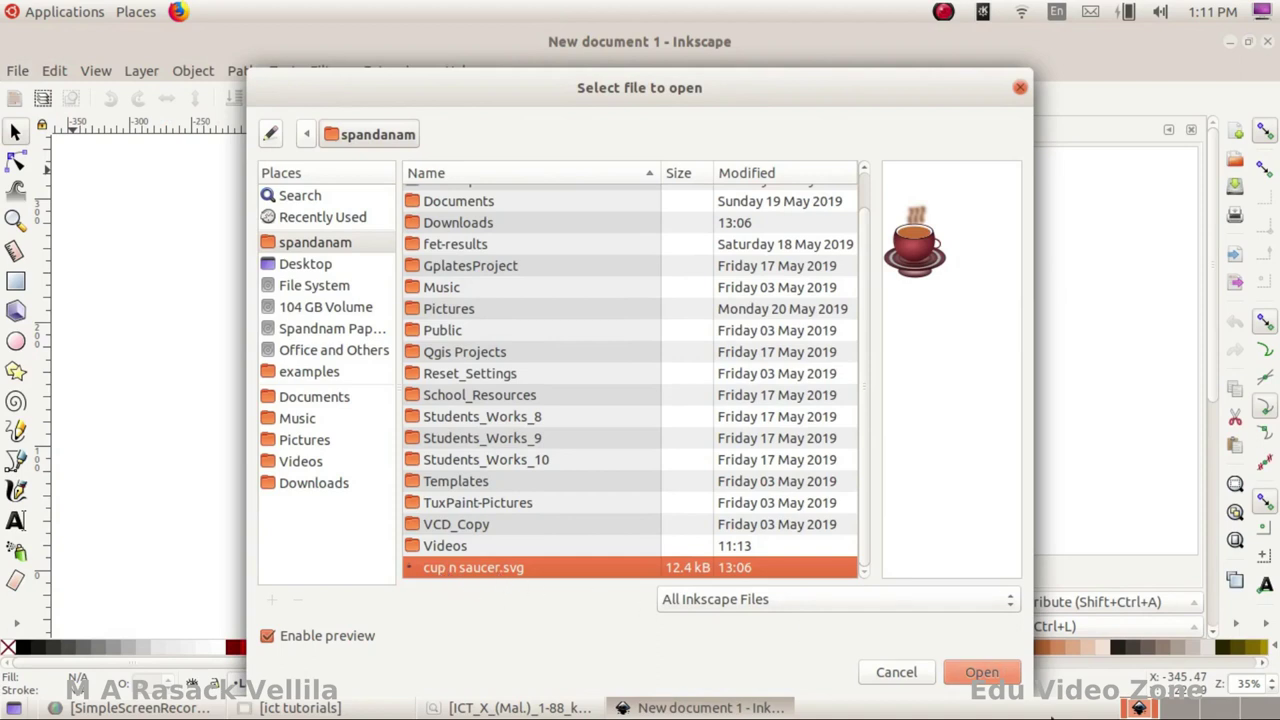
left_click(980, 680)
left_click(401, 384)
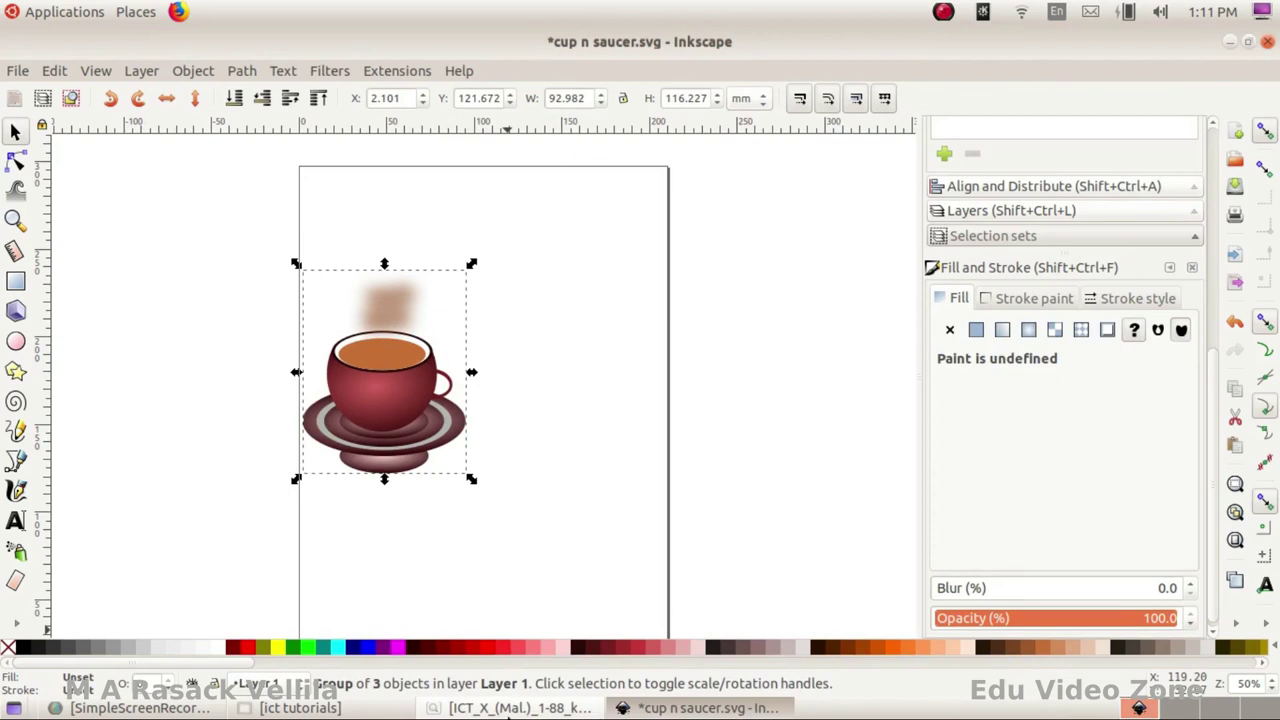
left_click(563, 708)
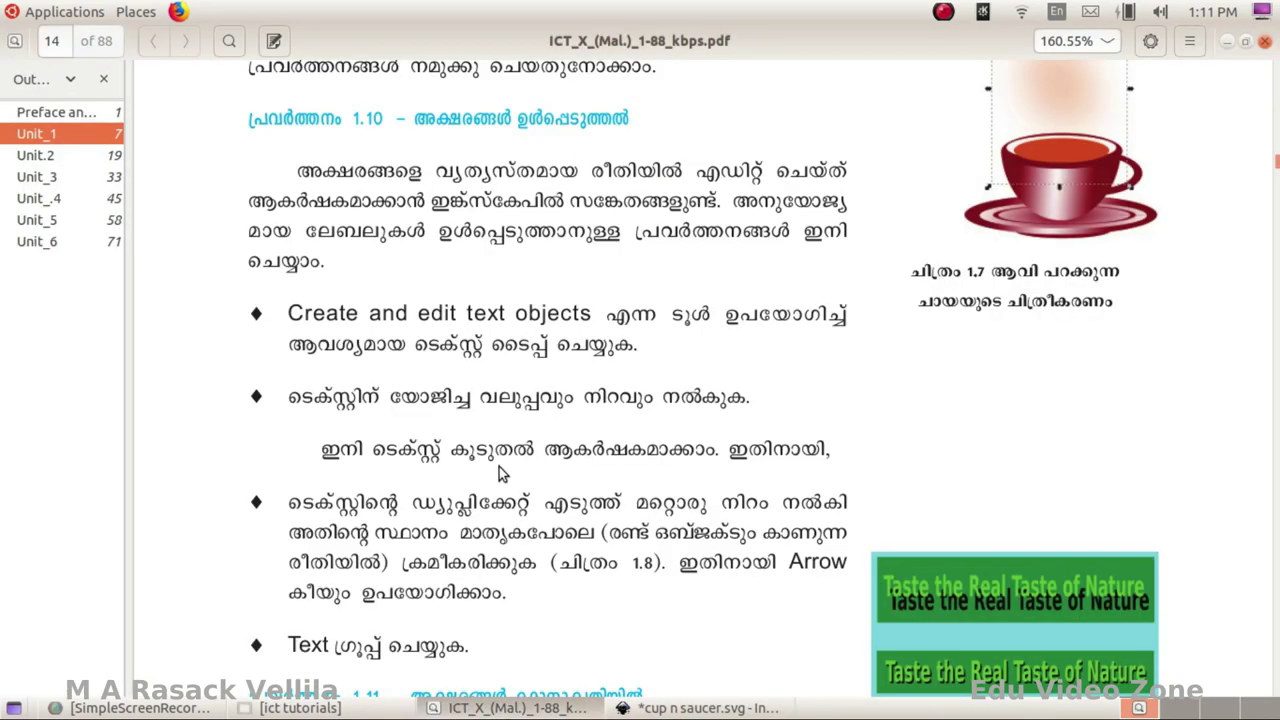
scroll(497, 365, "down", 3)
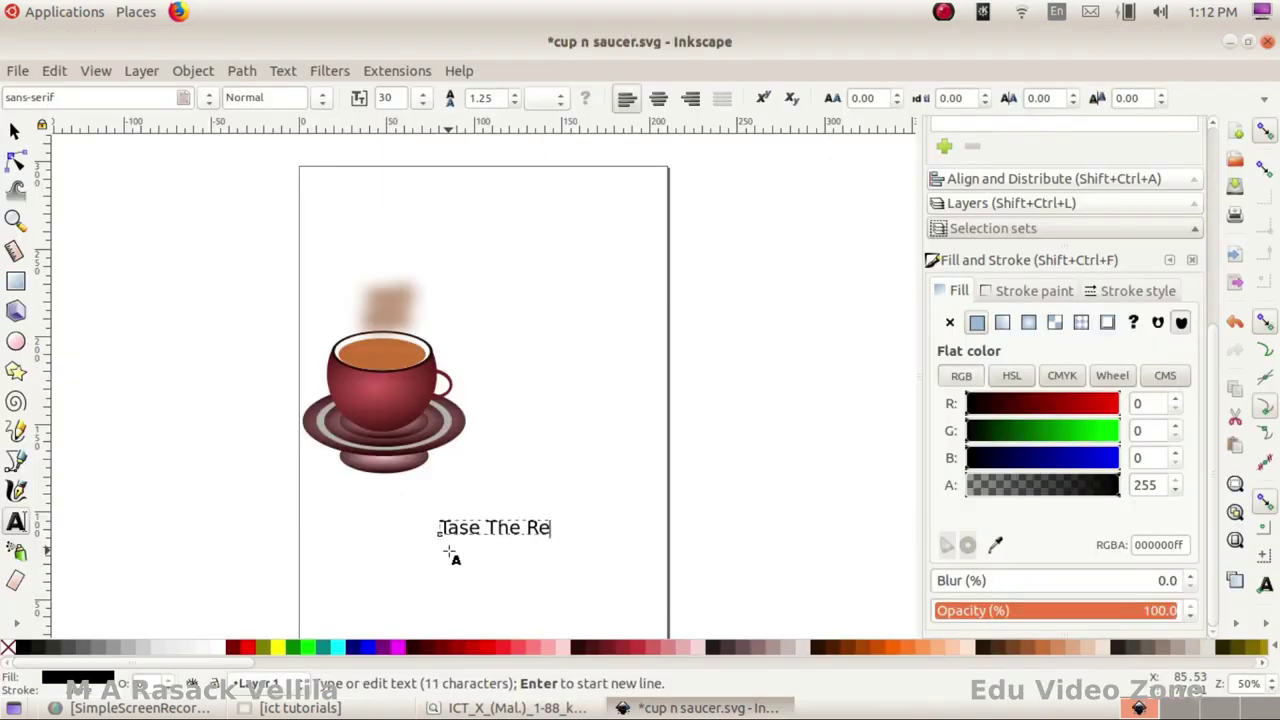
- Finish typing the slogan 'Tase The Real Taste Of Nature' below the cup, fixing the stray 'o'
type("al ")
type("Taste Of Nature")
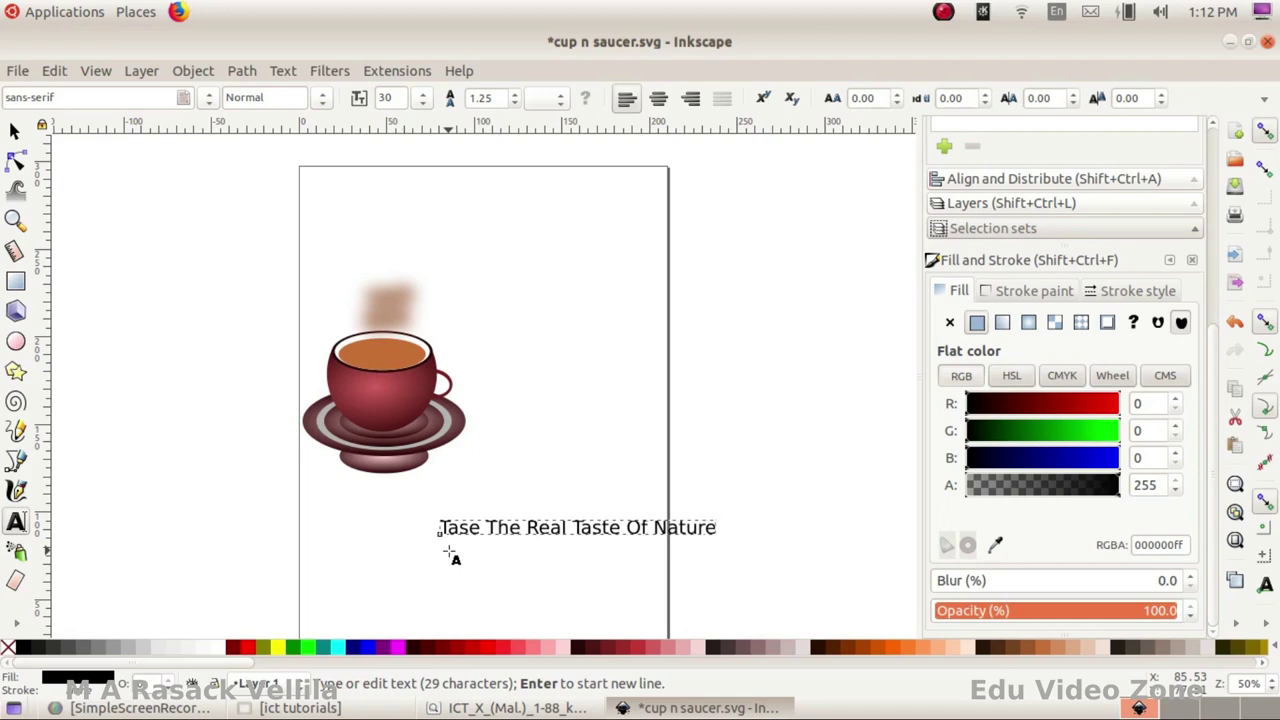
- Scroll the textbook PDF to figure 1.11's logo, then return to the Inkscape drawing
left_click(508, 710)
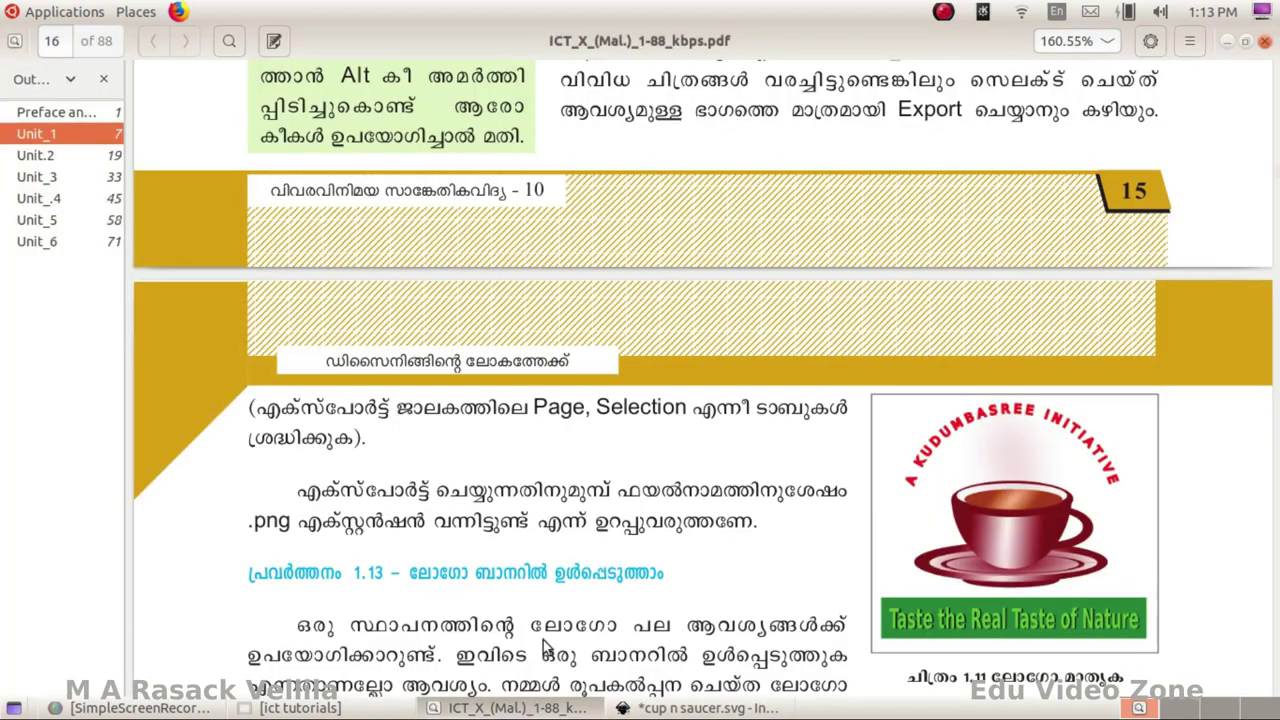
scroll(870, 532, "down", 3)
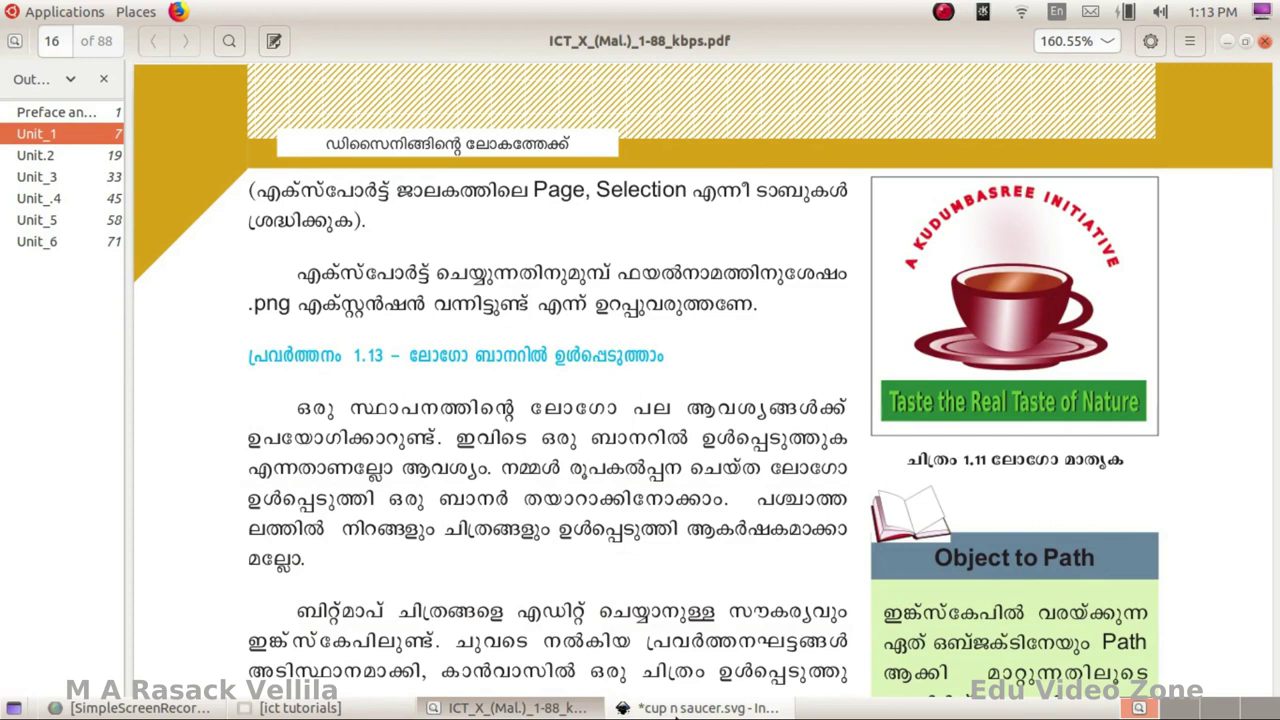
left_click(676, 712)
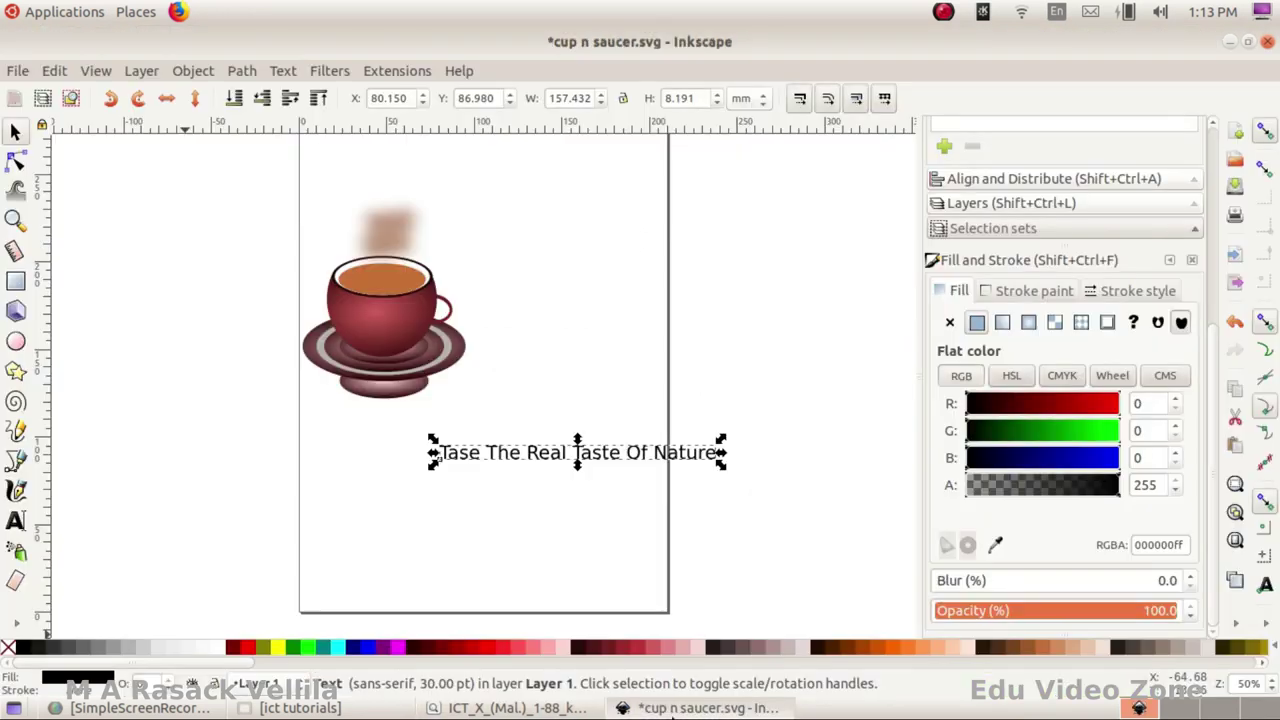
- Draw a green rectangle bar between the cup and the slogan
left_click(16, 282)
left_click_drag(302, 408, 492, 440)
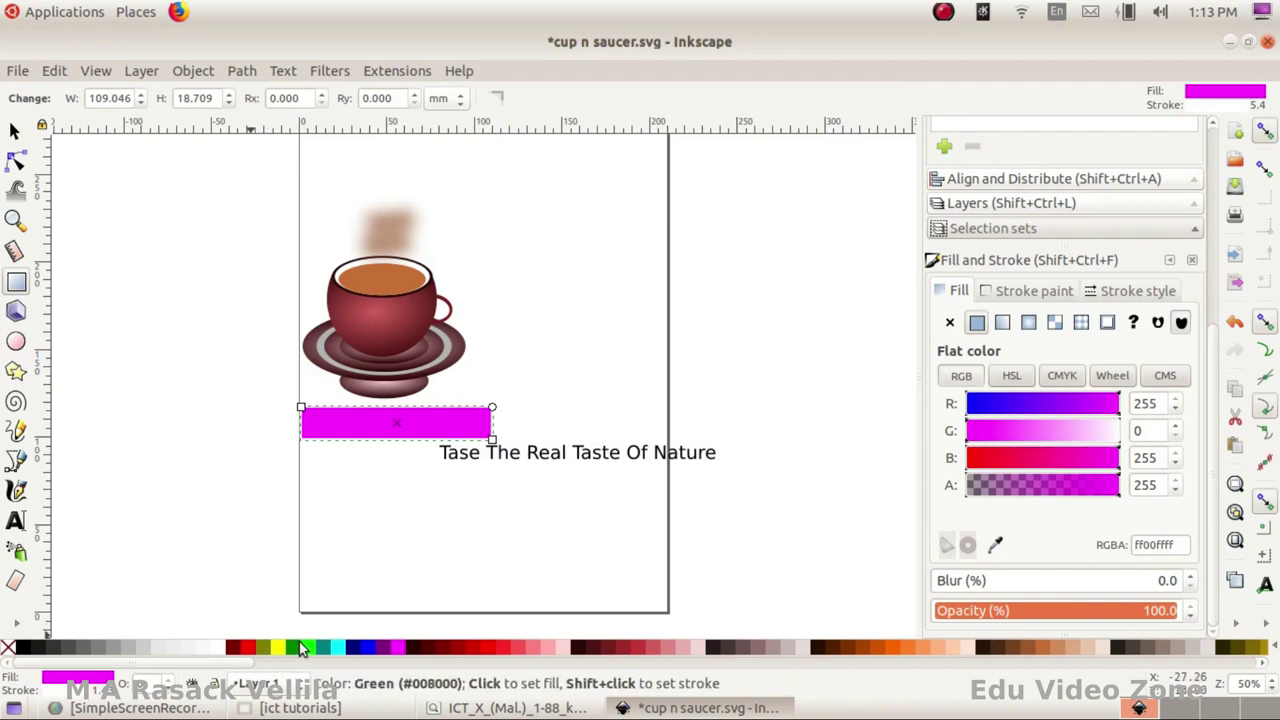
left_click(300, 648)
- Move the slogan onto the green bar and raise it to the top
left_click(14, 131)
scroll(409, 515, "up", 1)
scroll(412, 514, "down", 3)
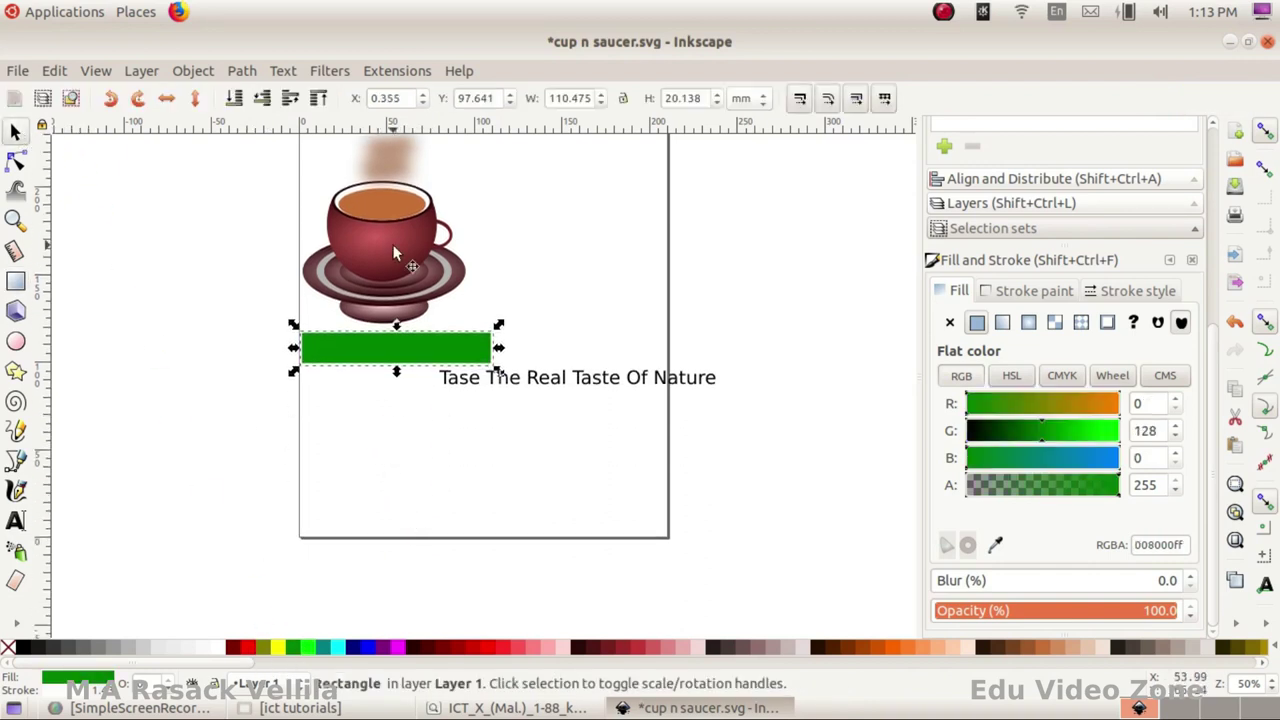
left_click_drag(550, 386, 425, 360)
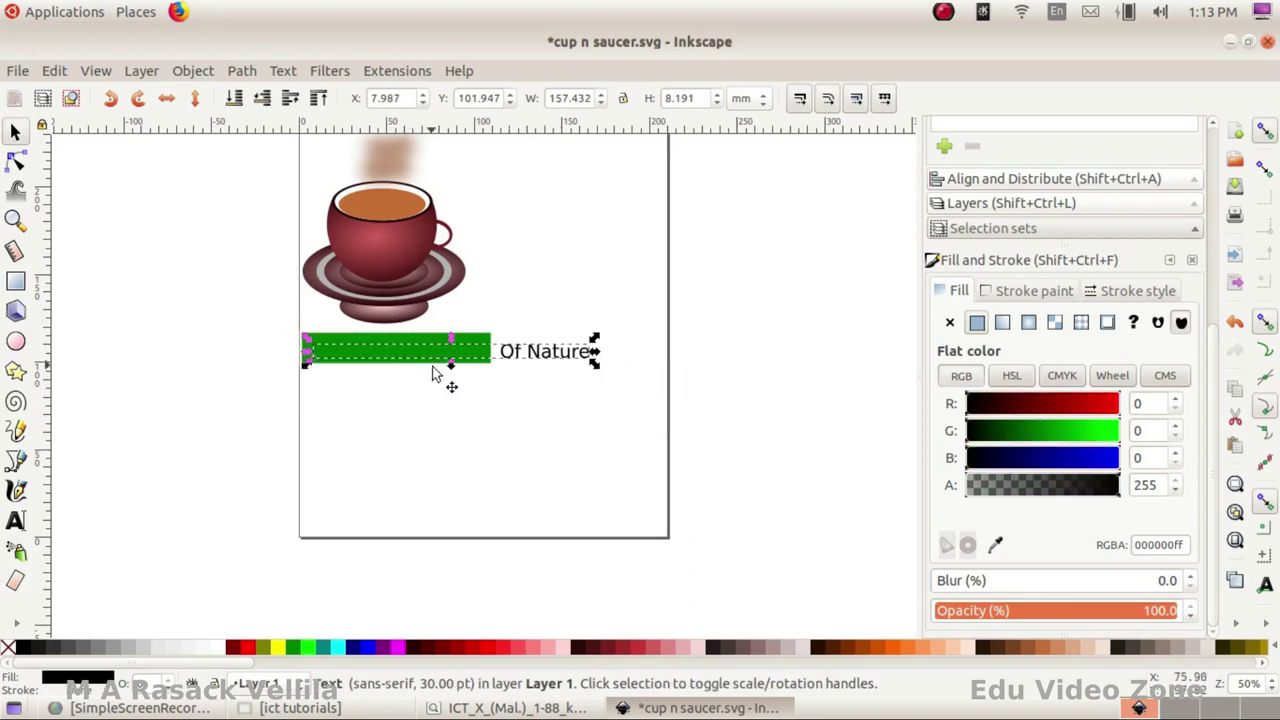
left_click(193, 71)
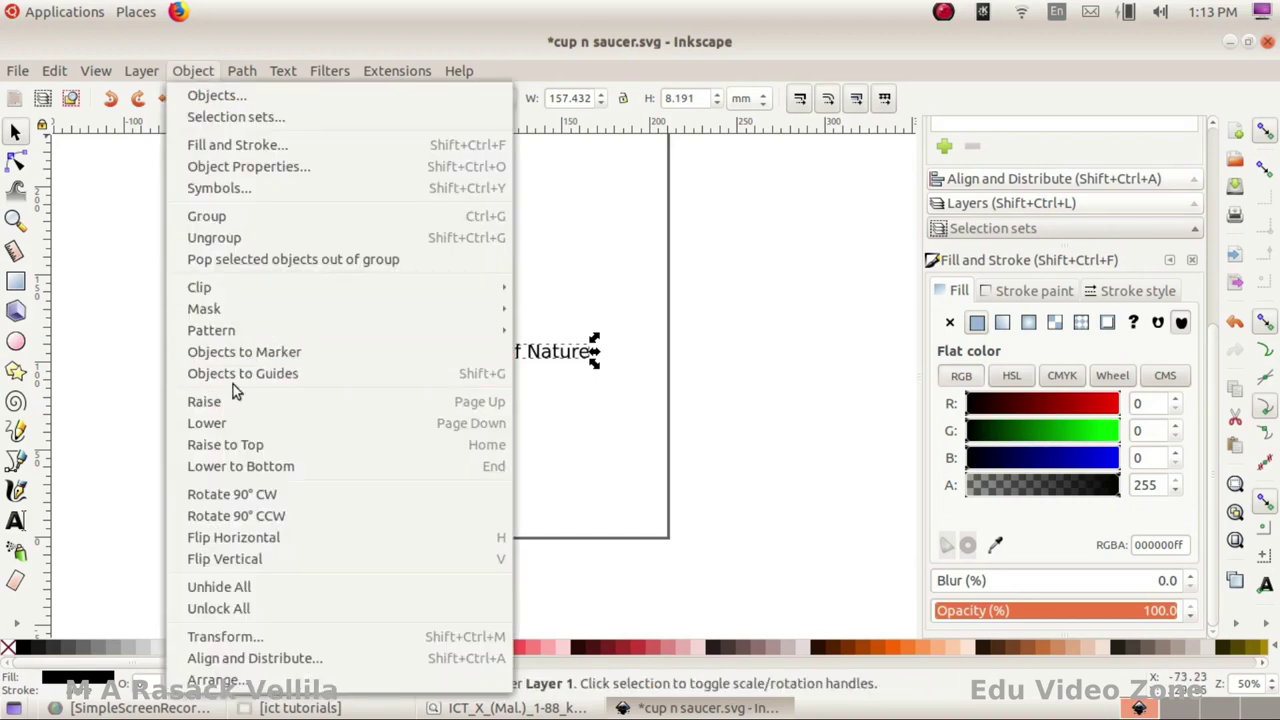
left_click(240, 448)
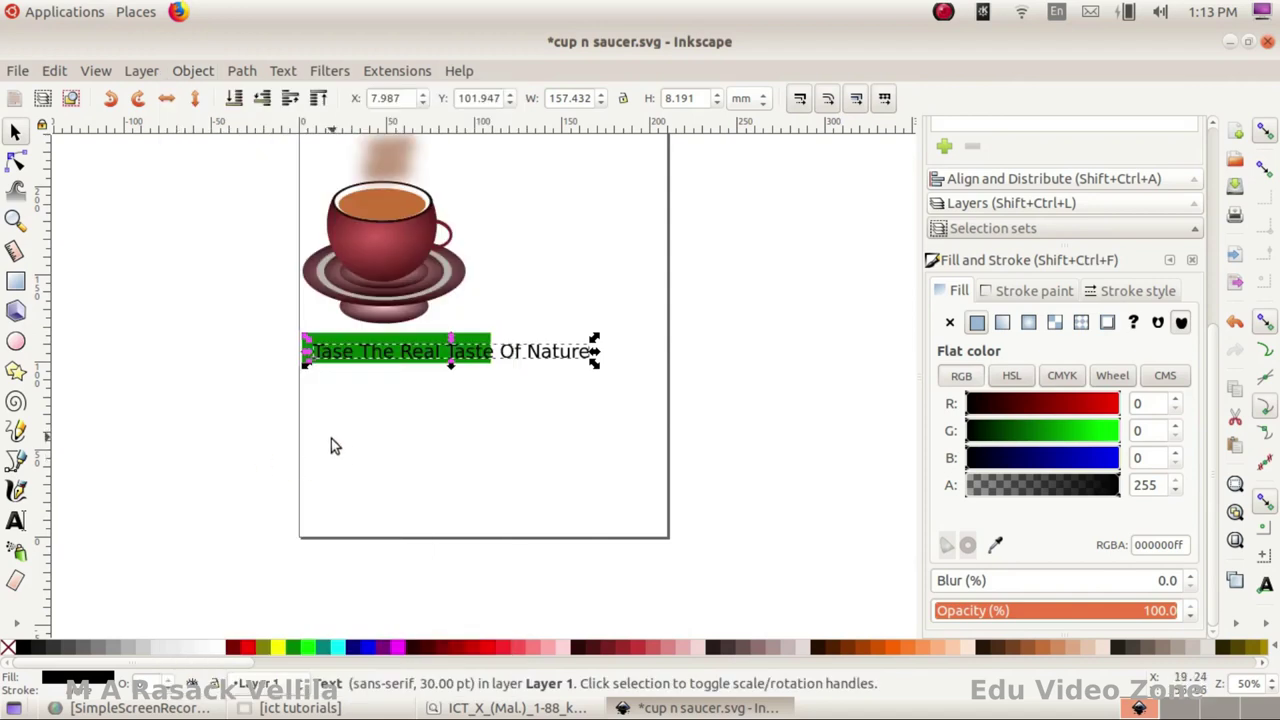
- Resize the slogan to match the green bar's size with Paste Size
scroll(331, 446, "up", 2)
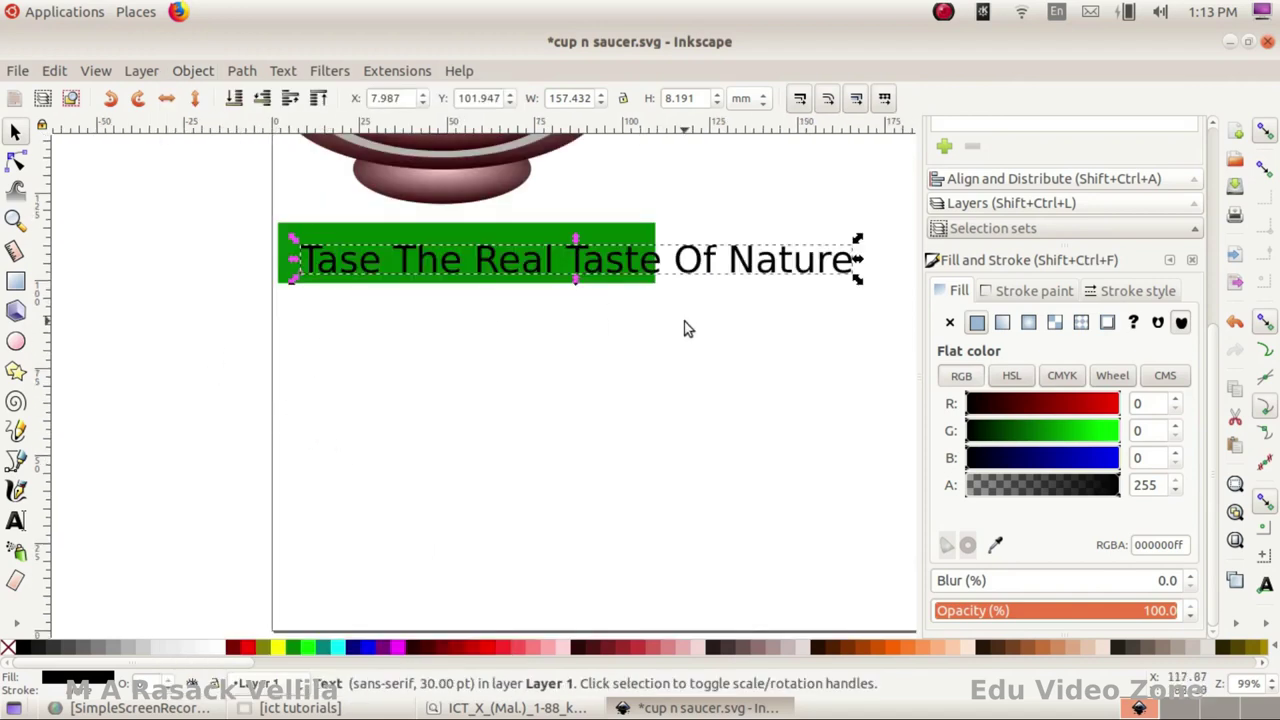
left_click(714, 280)
left_click(826, 252)
key("ctrl+shift+v")
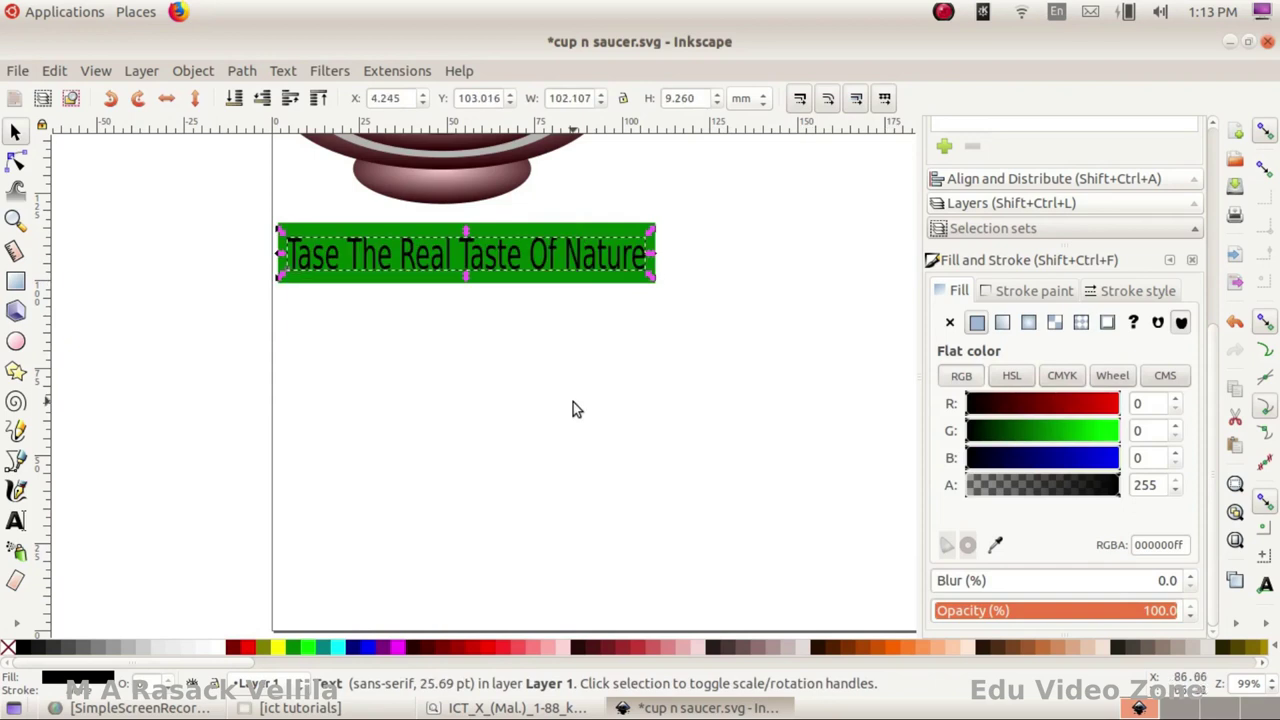
- Make the slogan text yellow and bold
left_click(276, 648)
scroll(417, 255, "up", 2)
double_click(417, 255)
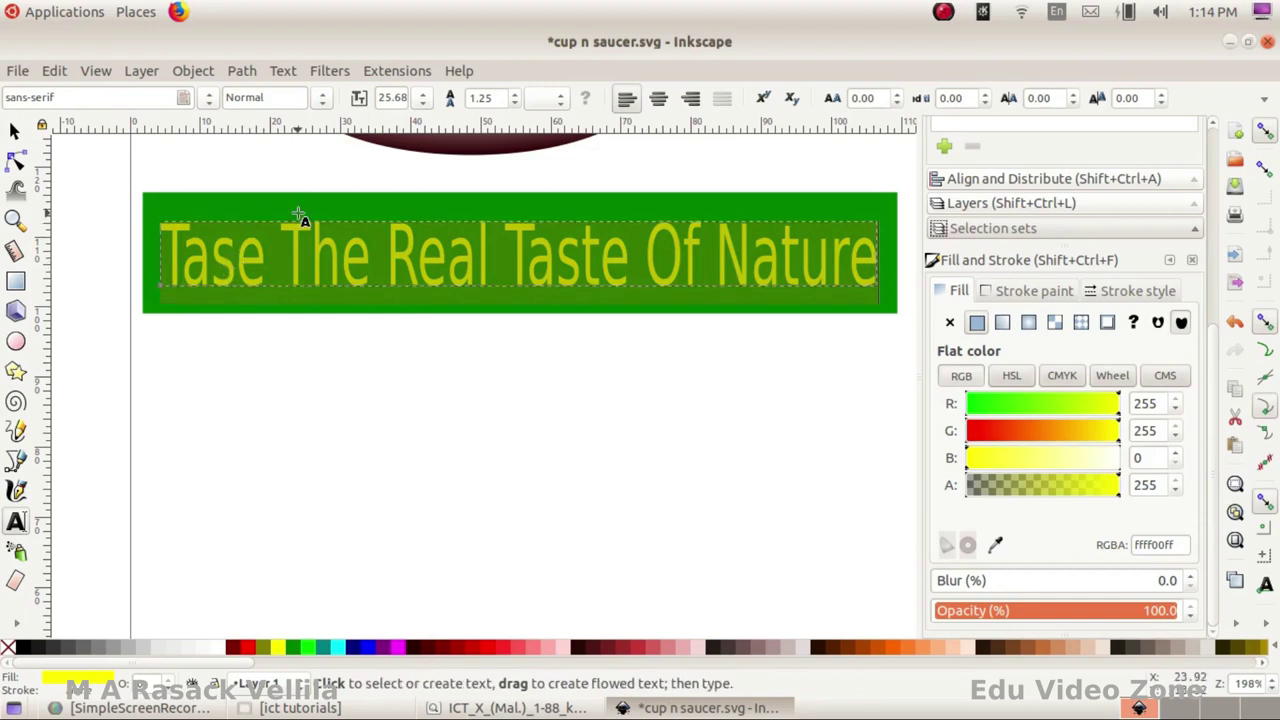
left_click(322, 97)
left_click(245, 174)
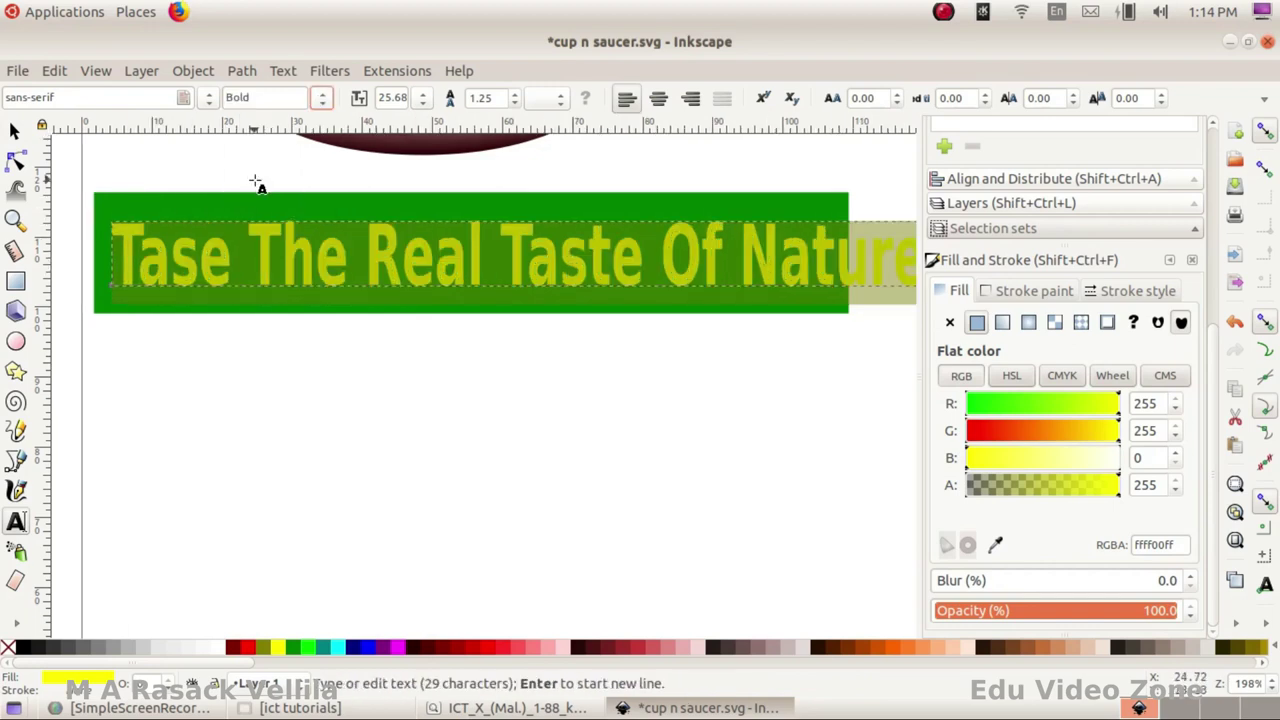
- Narrow the slogan so it fits inside the green bar
key("F1")
scroll(279, 378, "down", 1)
left_click_drag(740, 270, 677, 269)
key("Escape")
scroll(425, 281, "up", 1)
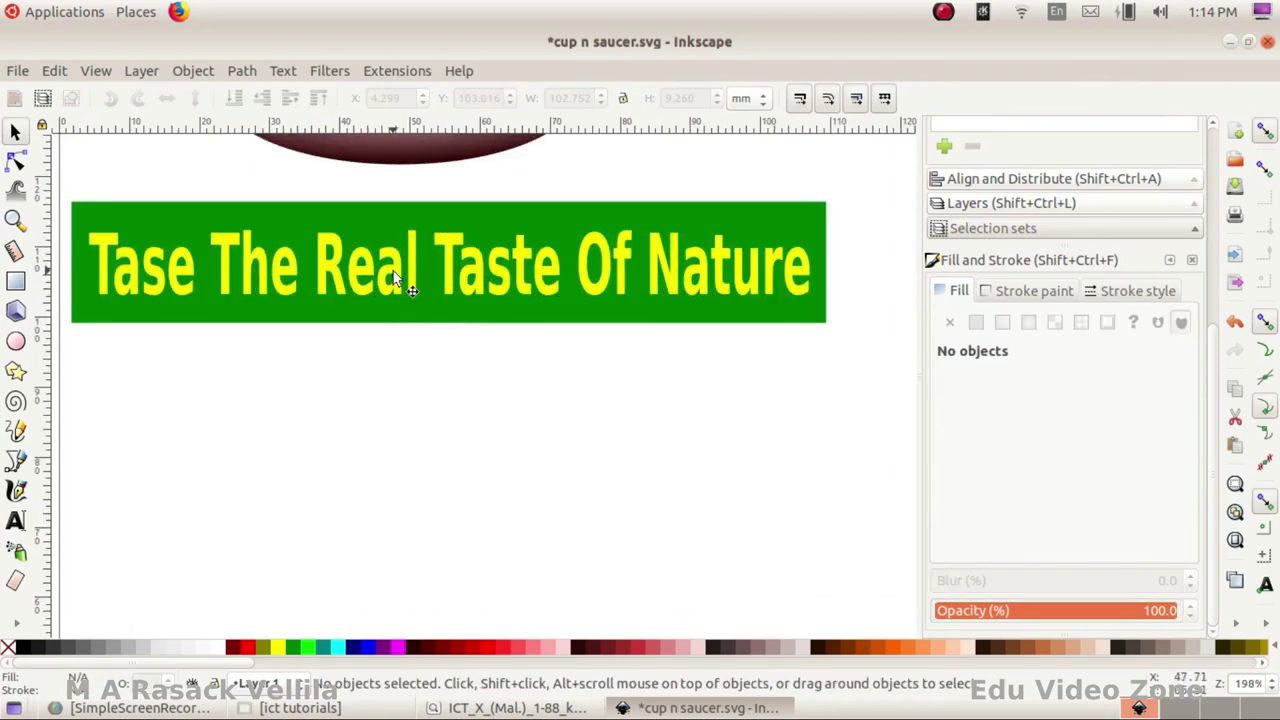
- Duplicate the yellow slogan text
left_click(410, 289)
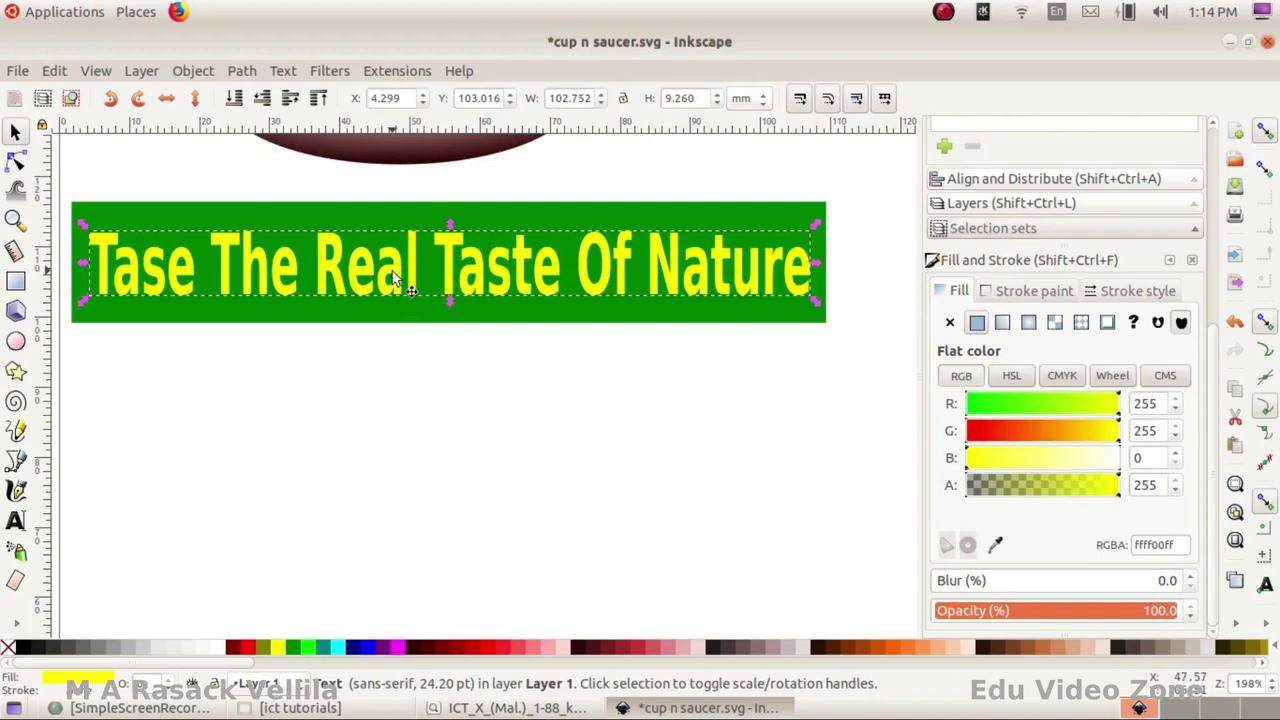
left_click(55, 71)
left_click(92, 331)
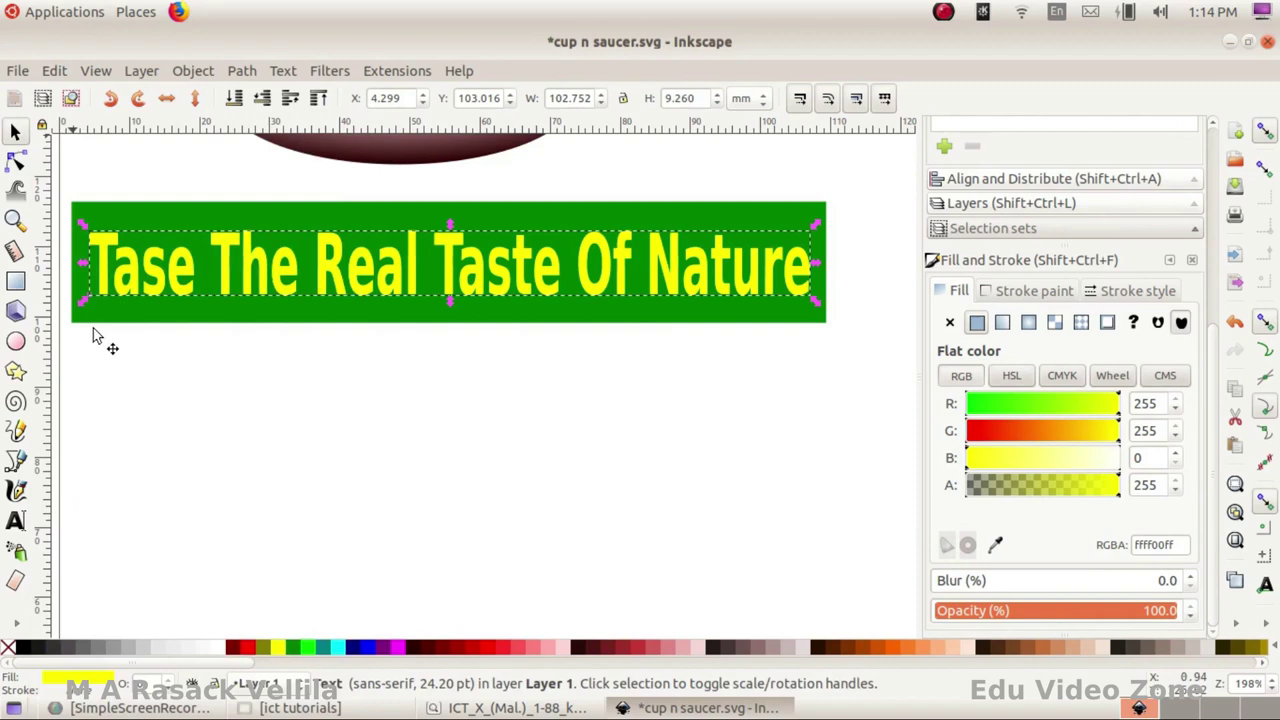
scroll(200, 290, "up", 1, "ctrl")
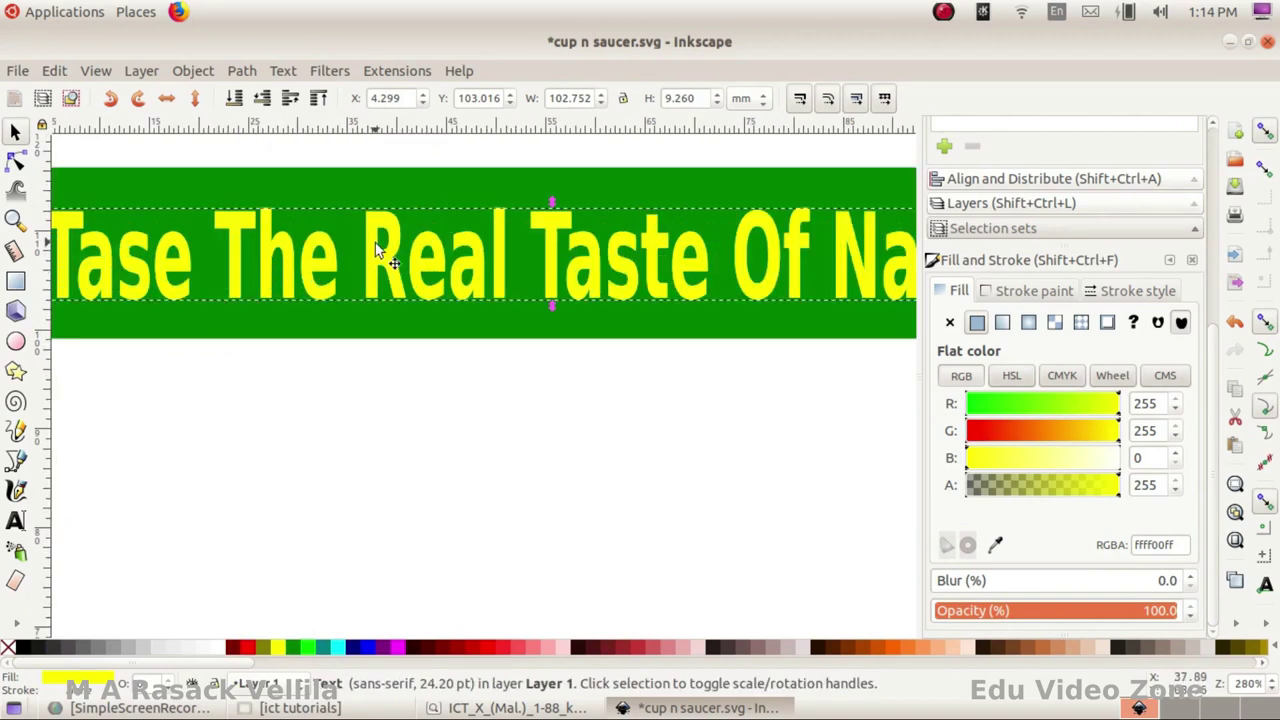
key("Up")
scroll(363, 430, "up", 1, "ctrl")
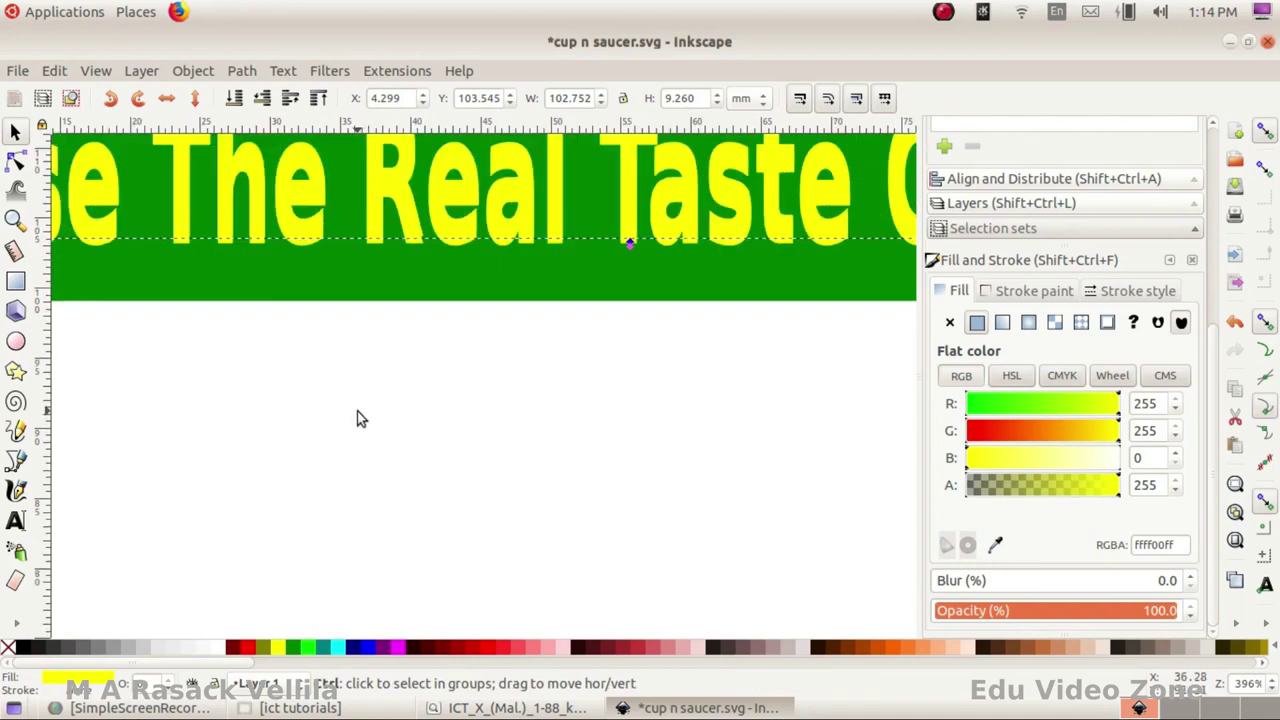
- Make one copy of the slogan black
left_click(360, 418)
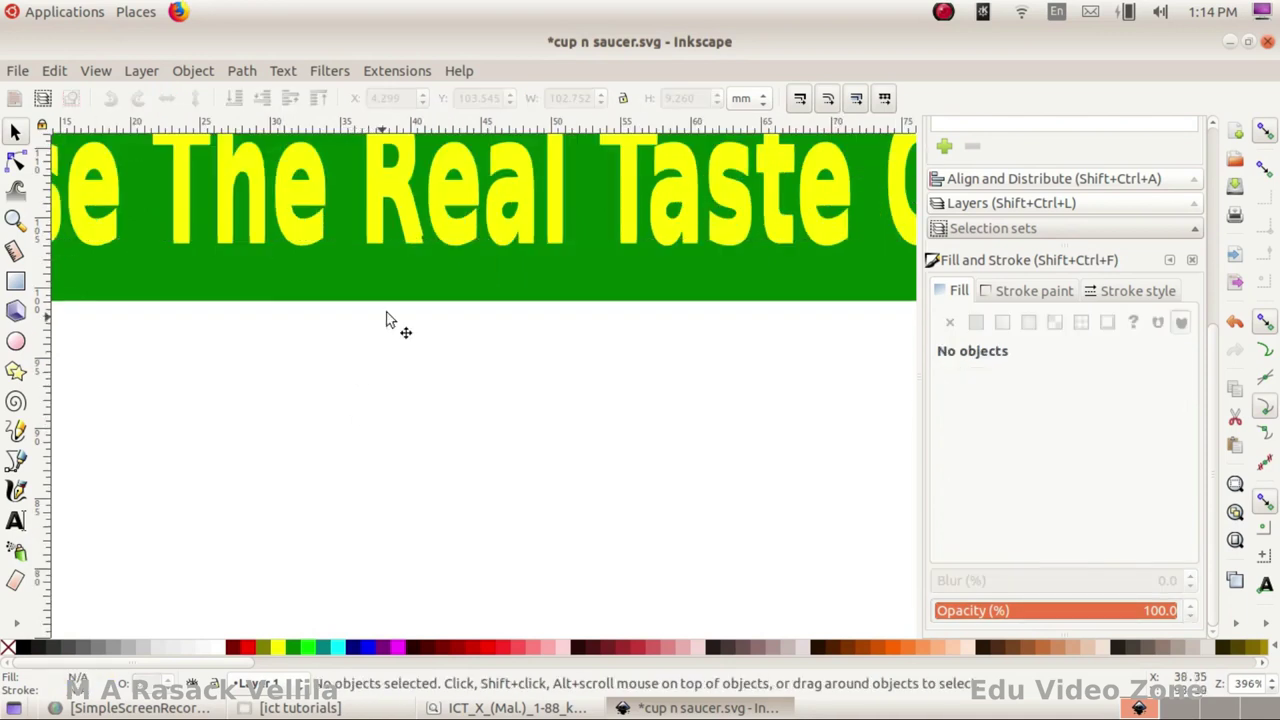
left_click(416, 241)
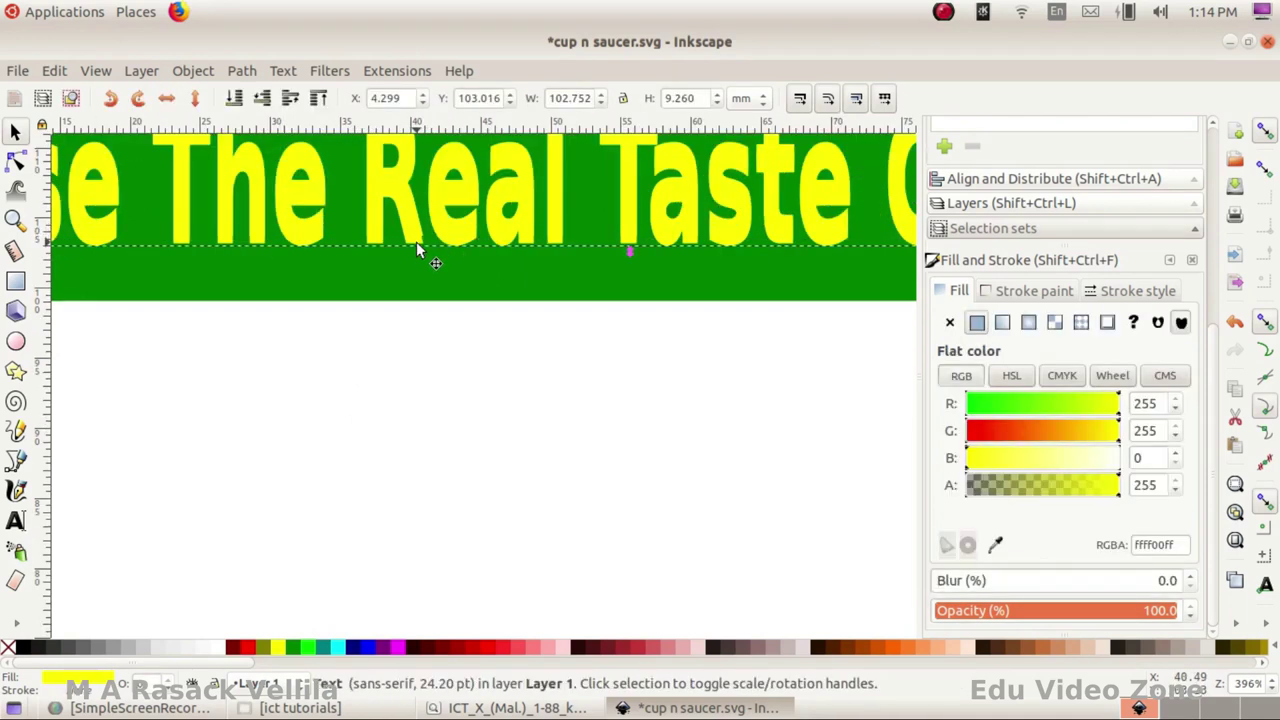
left_click(20, 648)
left_click(350, 412)
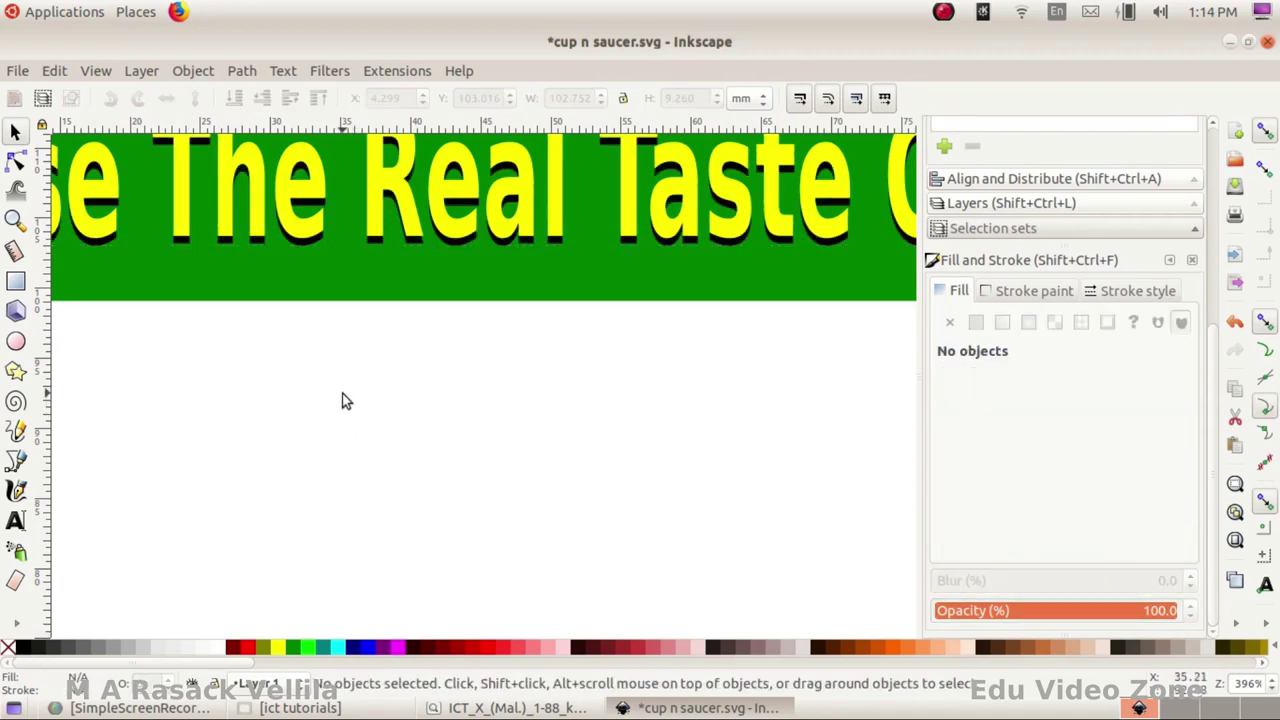
scroll(342, 400, "down", 1)
scroll(391, 257, "up", 3)
scroll(395, 225, "up", 1)
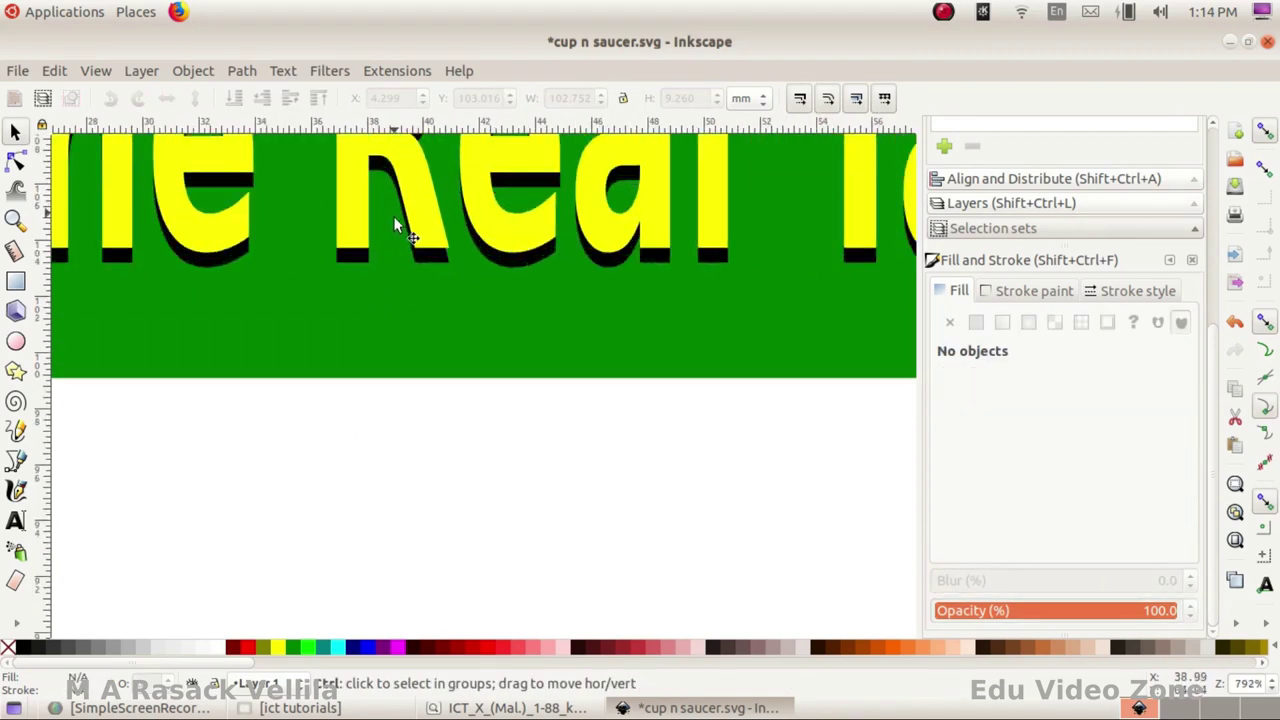
scroll(400, 235, "up", 3)
- Shift the black copy slightly below the yellow text to form a drop shadow
left_click(426, 279)
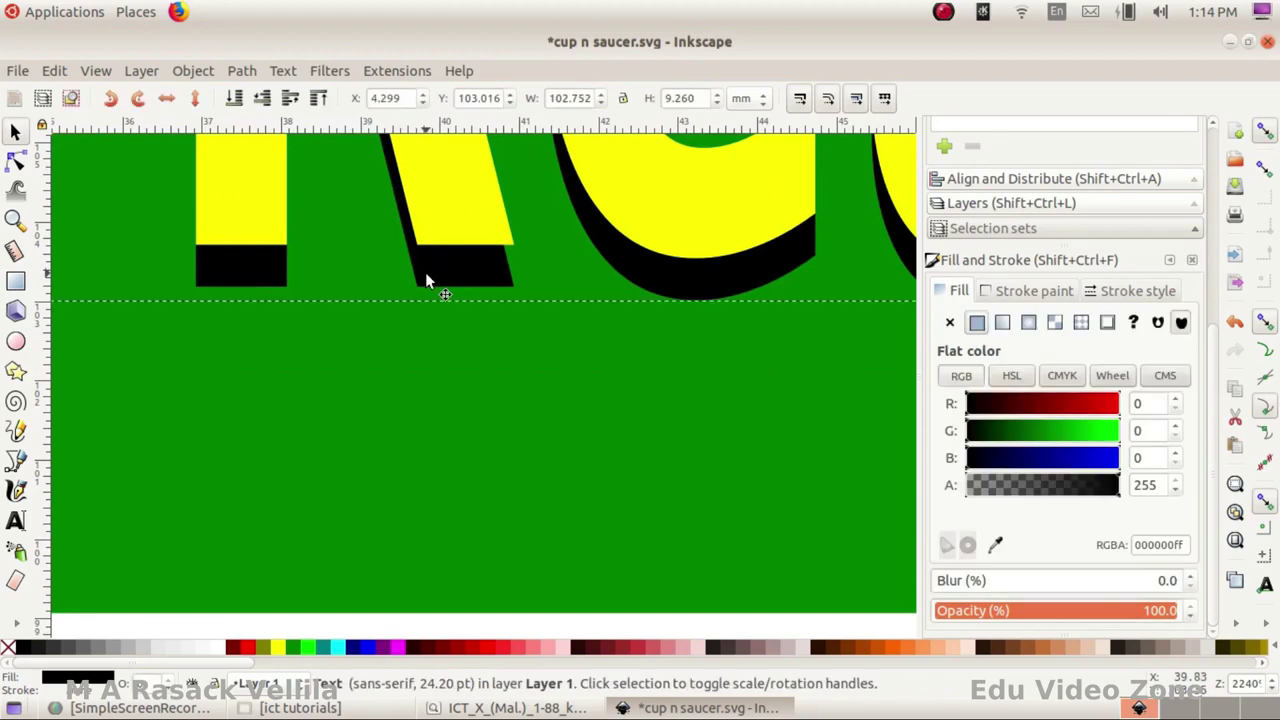
scroll(416, 271, "down", 2)
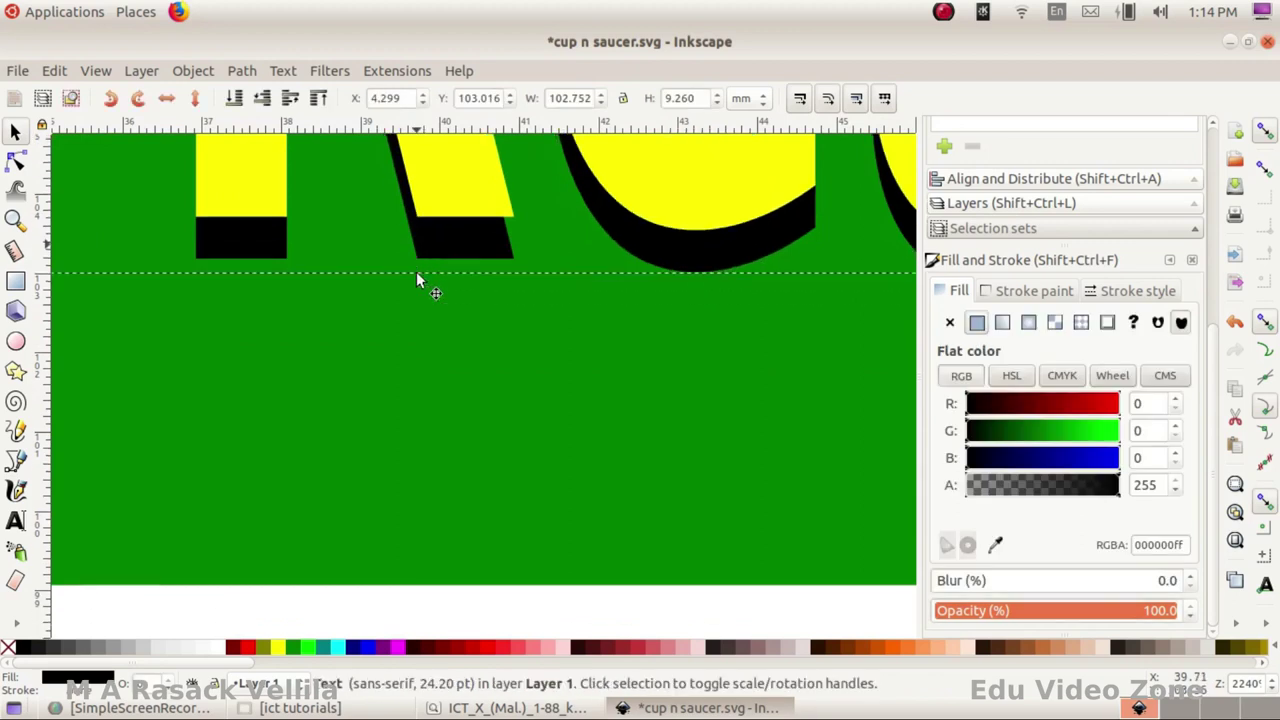
left_click_drag(416, 271, 410, 315)
scroll(407, 318, "down", 4)
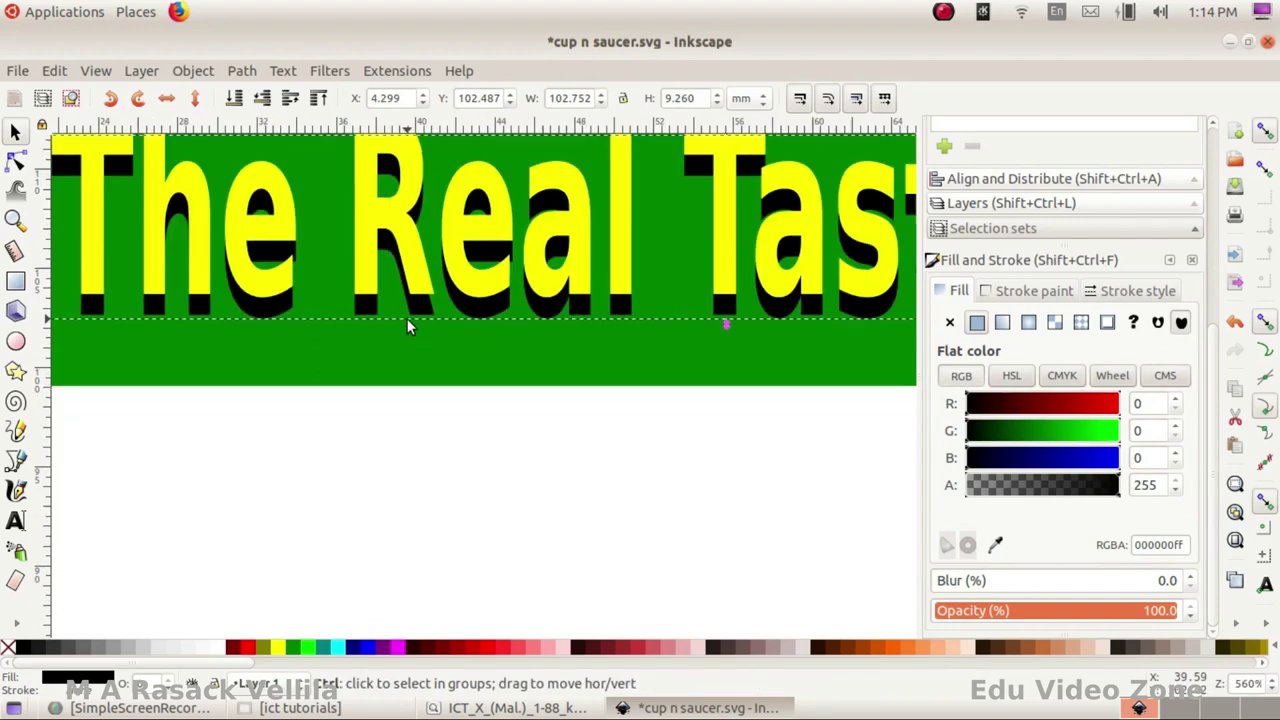
scroll(407, 318, "down", 2)
scroll(407, 318, "down", 1)
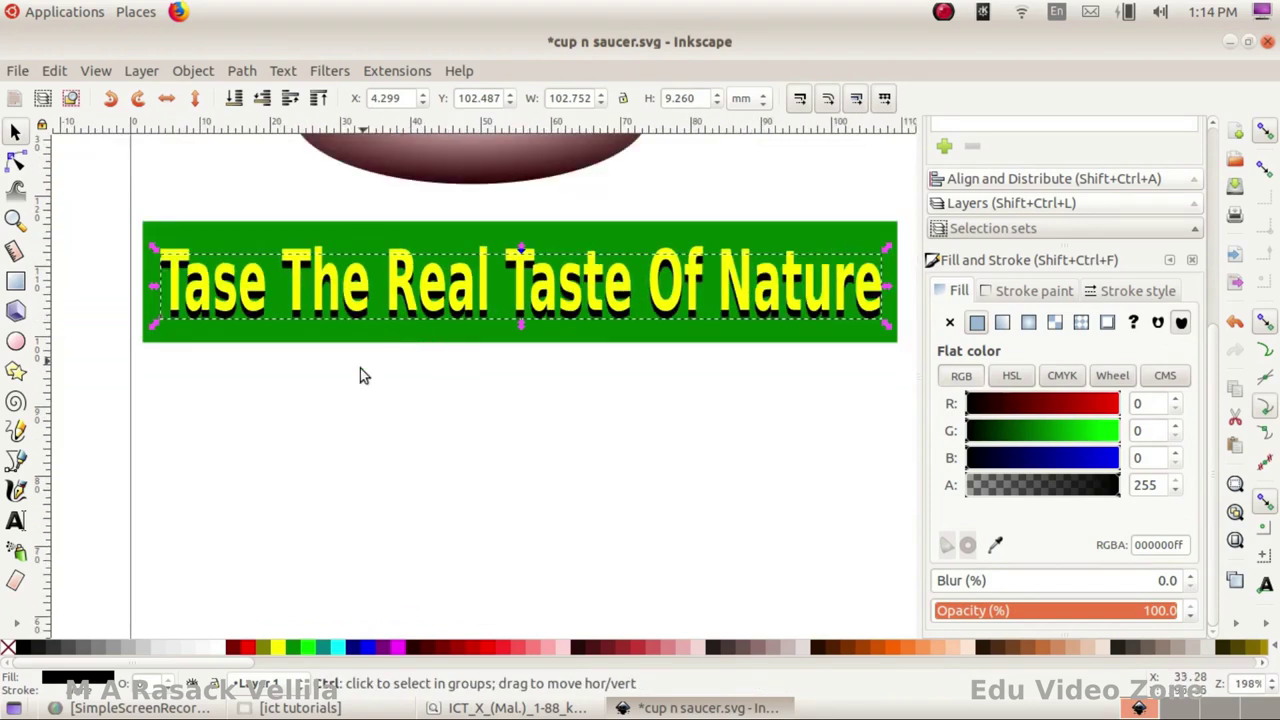
left_click(333, 412)
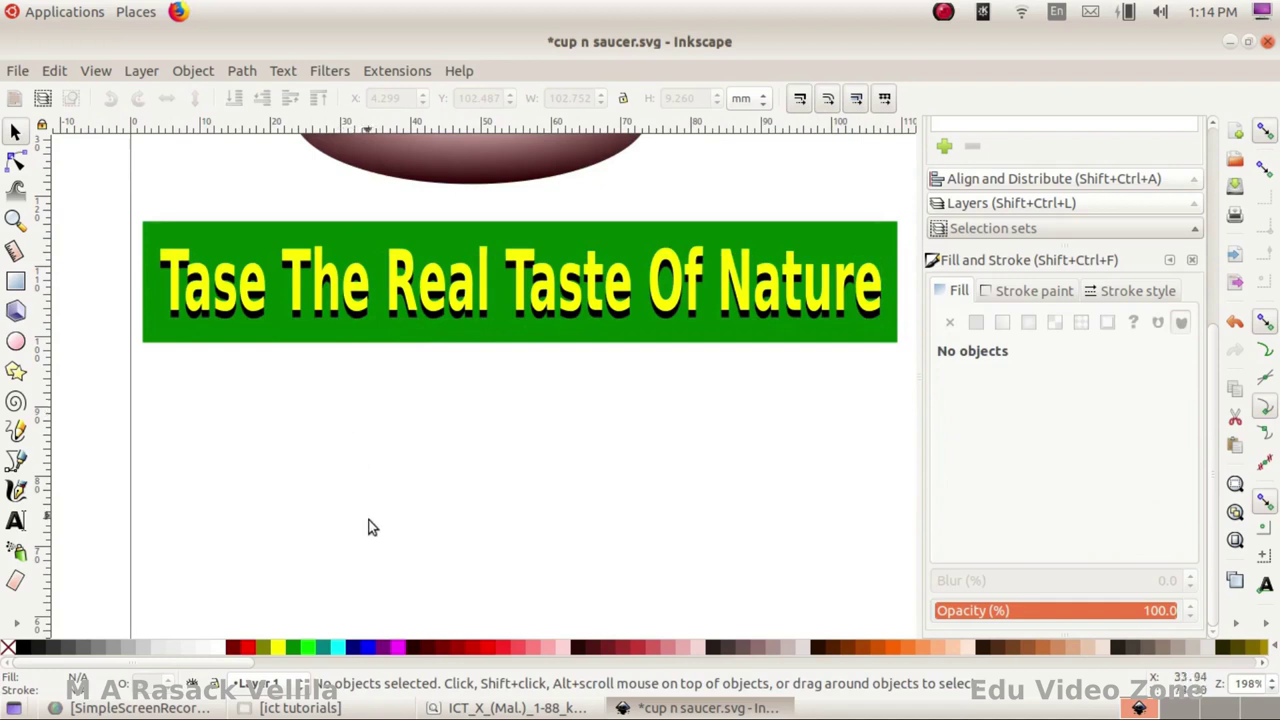
key("alt+Tab")
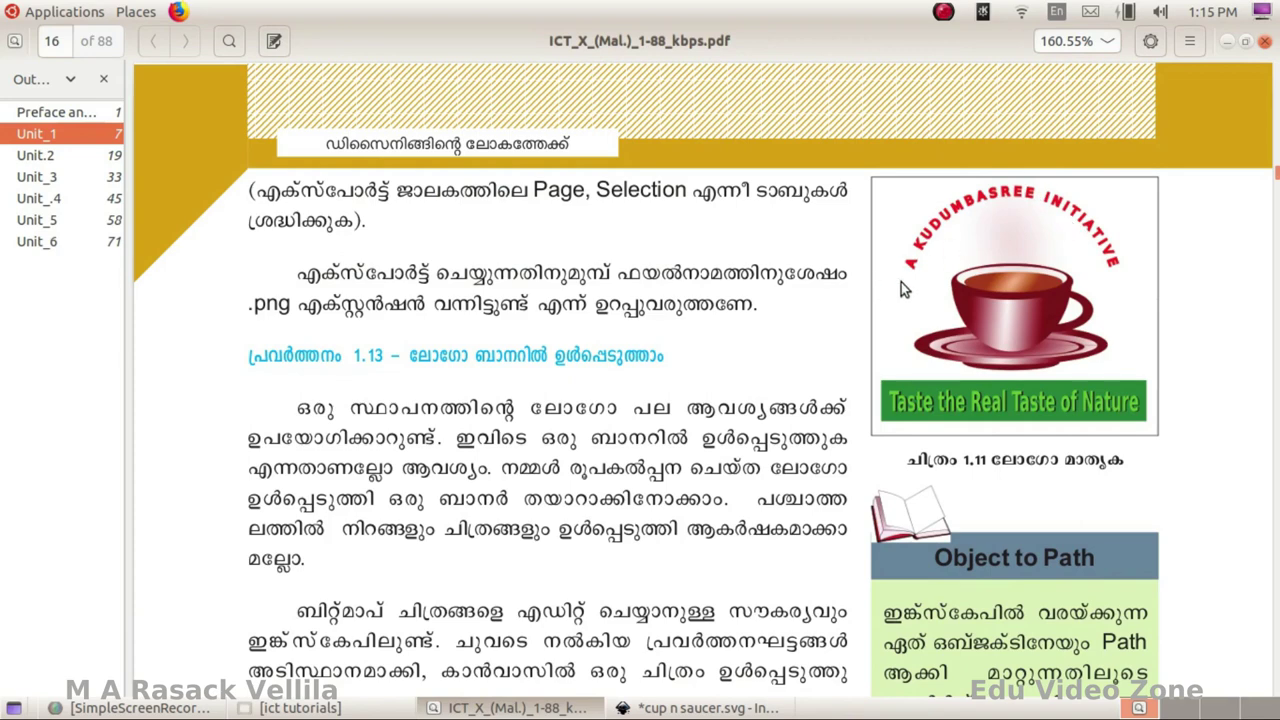
scroll(556, 257, "up", 10)
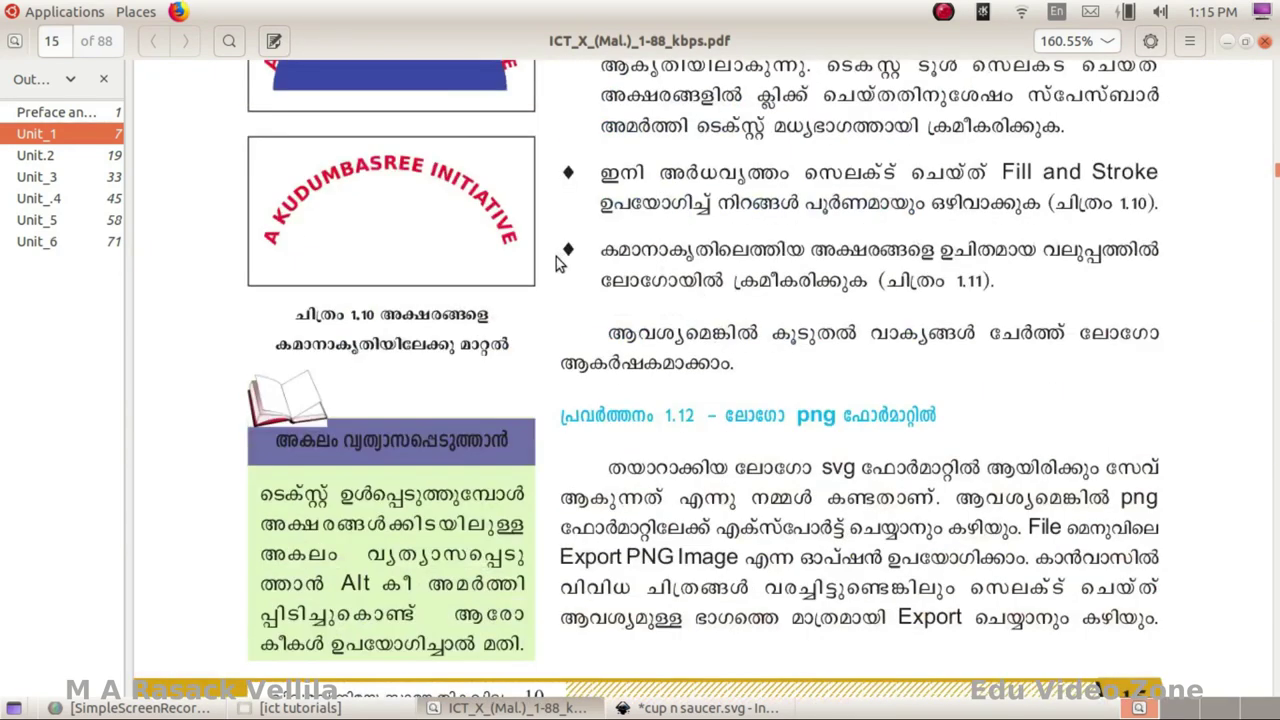
scroll(552, 253, "up", 5)
scroll(552, 253, "down", 3)
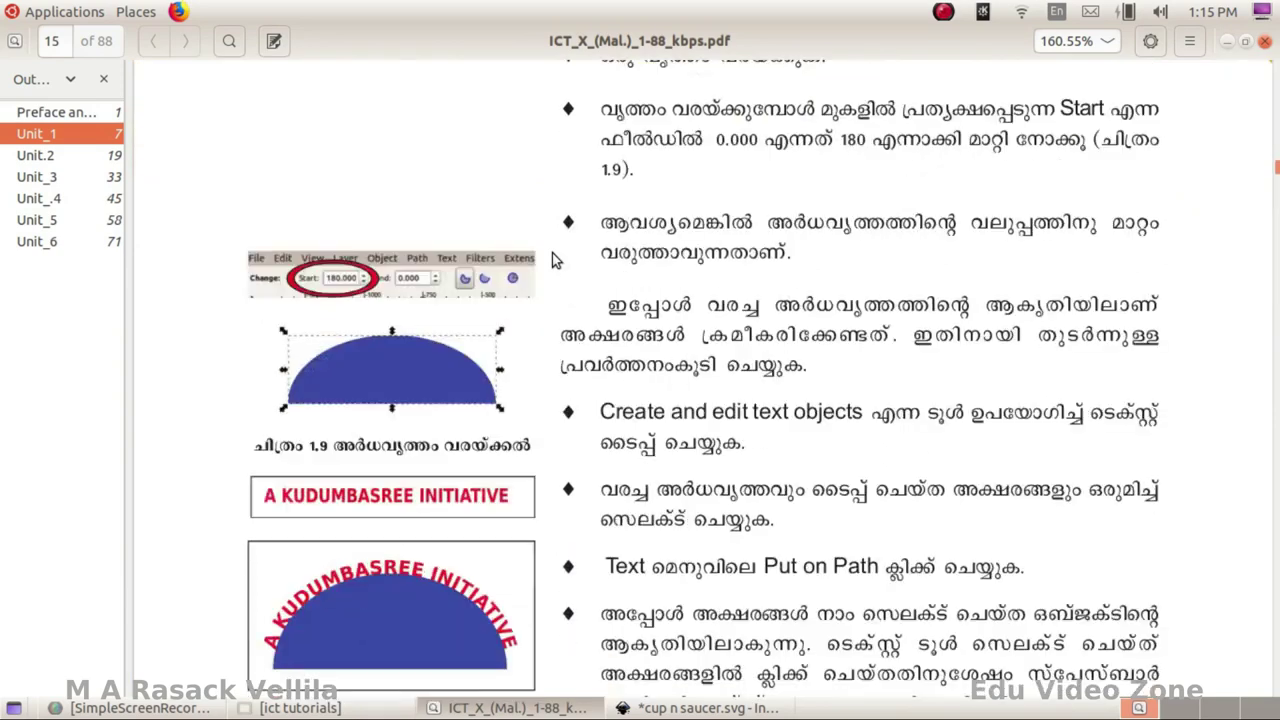
scroll(552, 253, "down", 10)
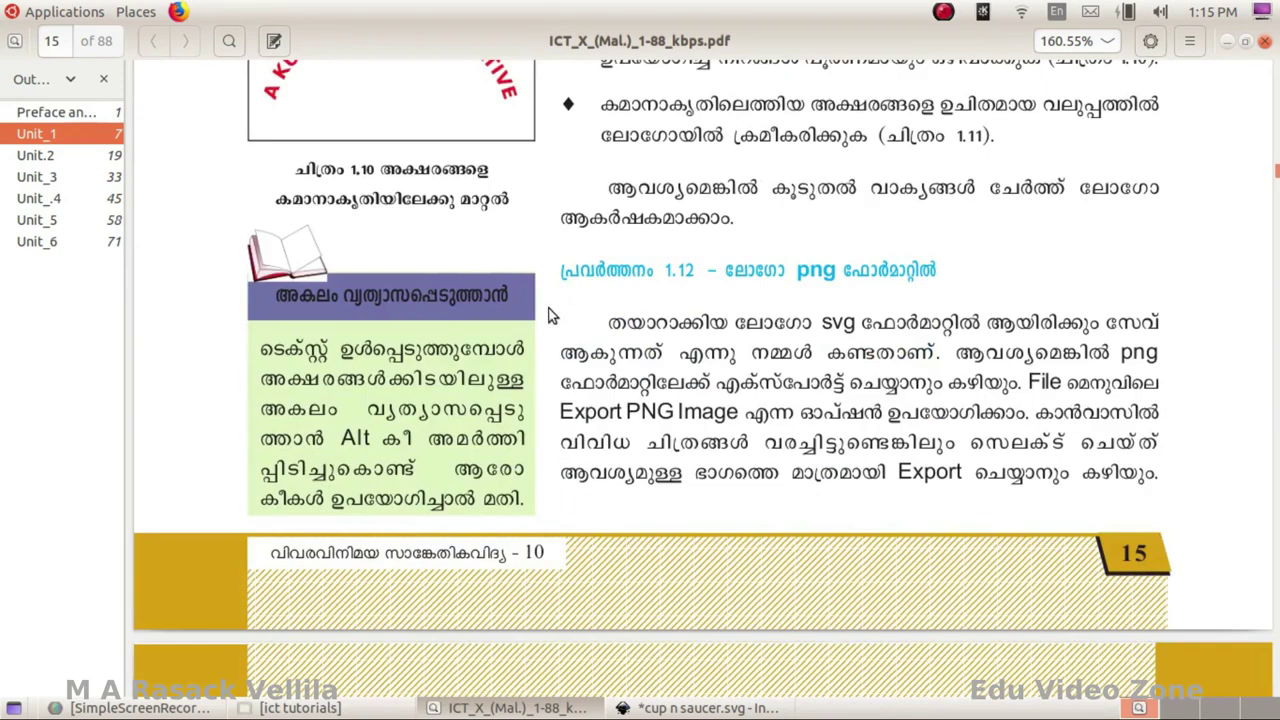
left_click(515, 708)
key("5")
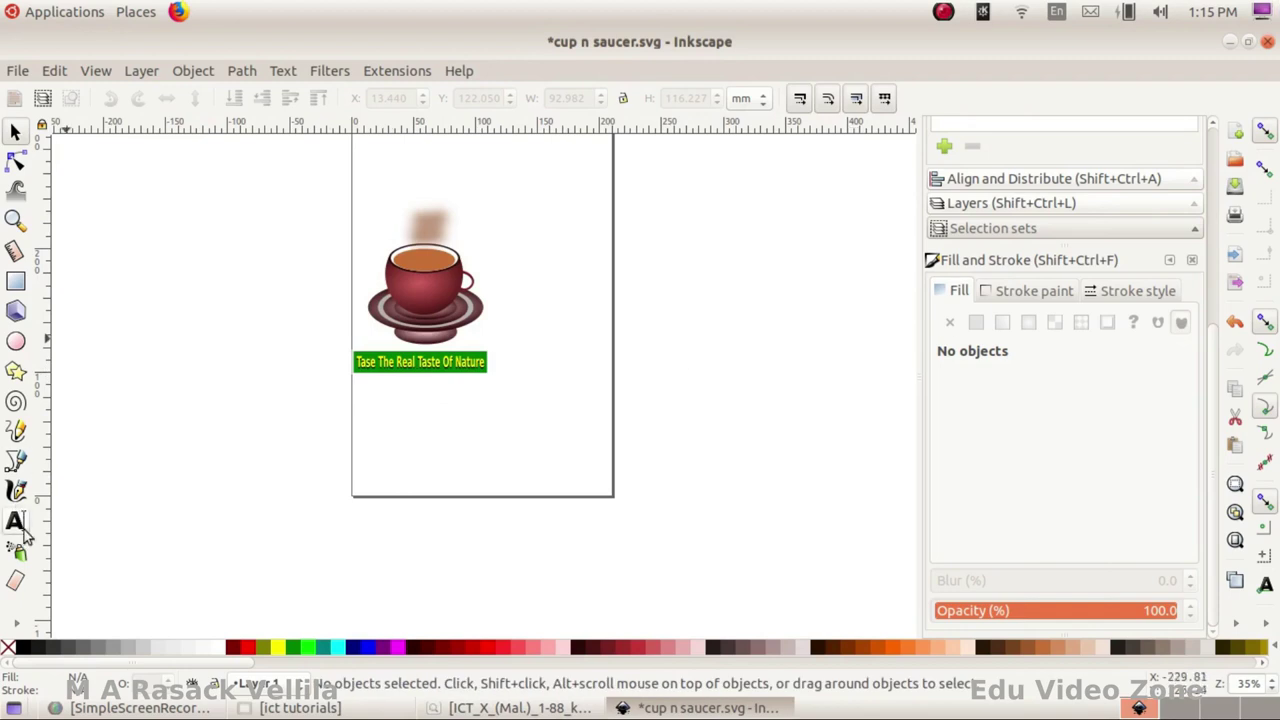
- Add the text 'A KUDUMBSREE INITIATIVE' below the banner and colour it red
left_click(17, 522)
scroll(434, 457, "up", 3)
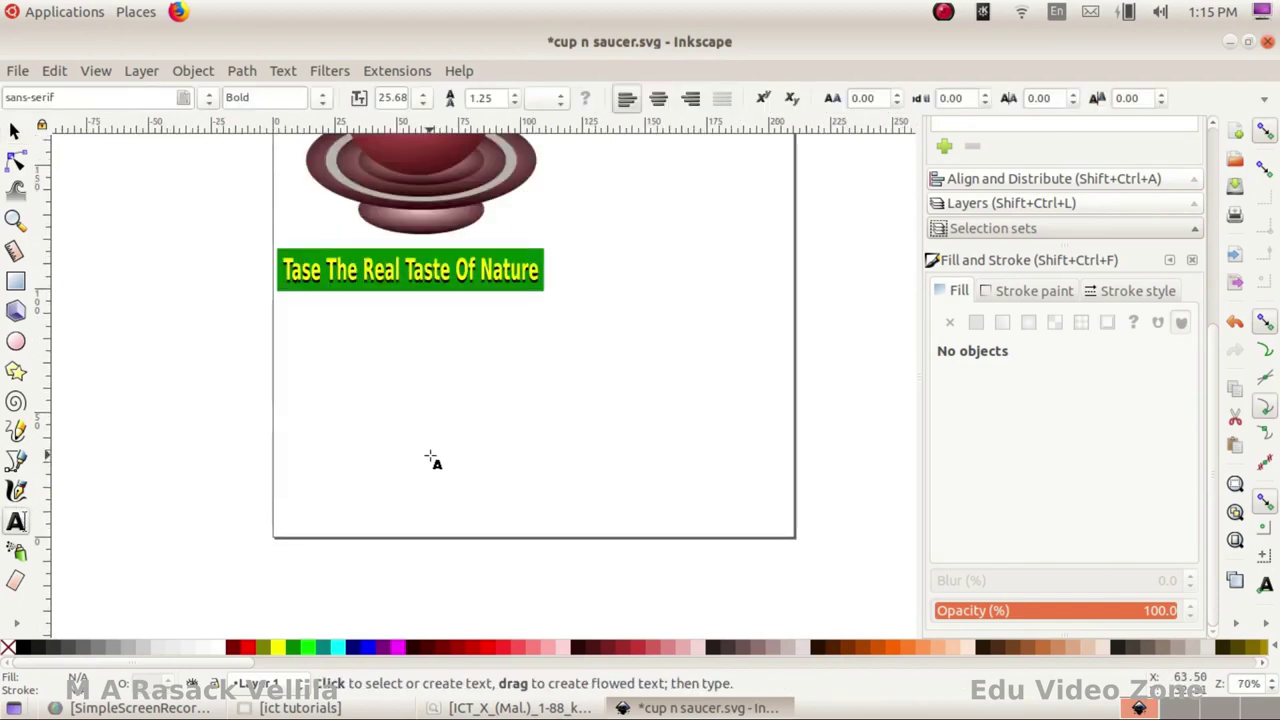
left_click(329, 338)
type("A KUDUMBSREE INITIATIVE")
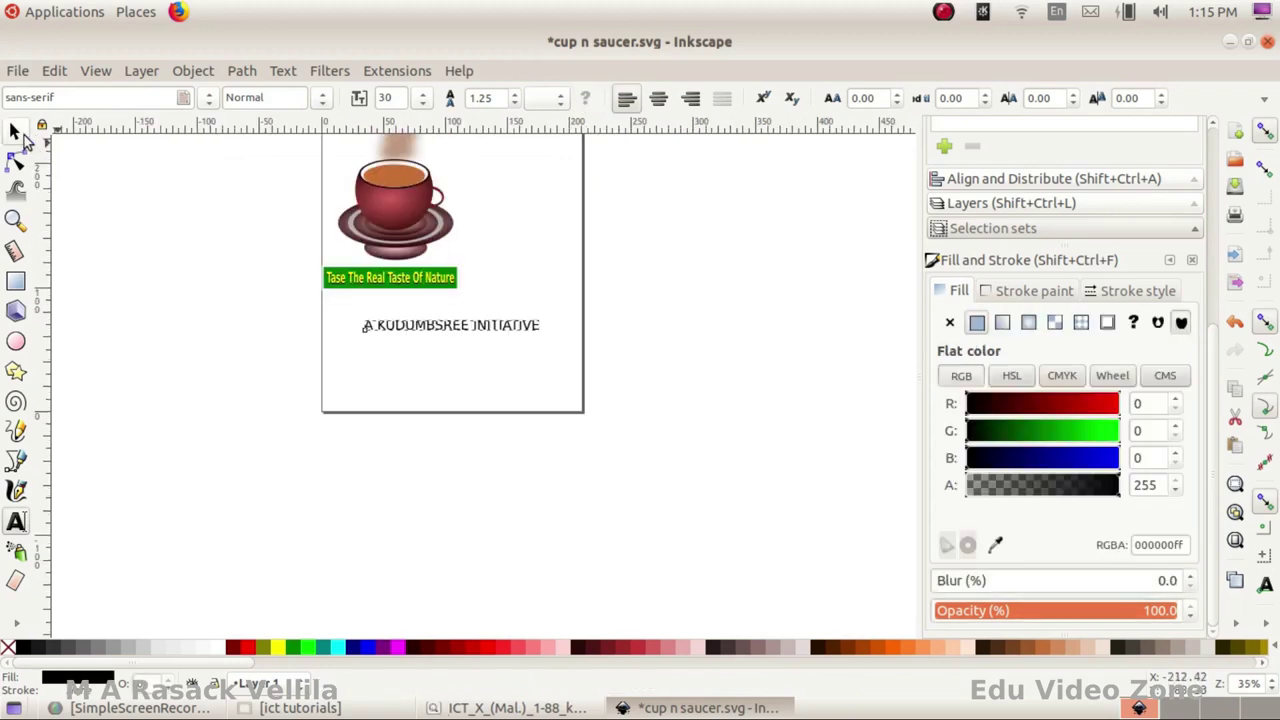
key("F1")
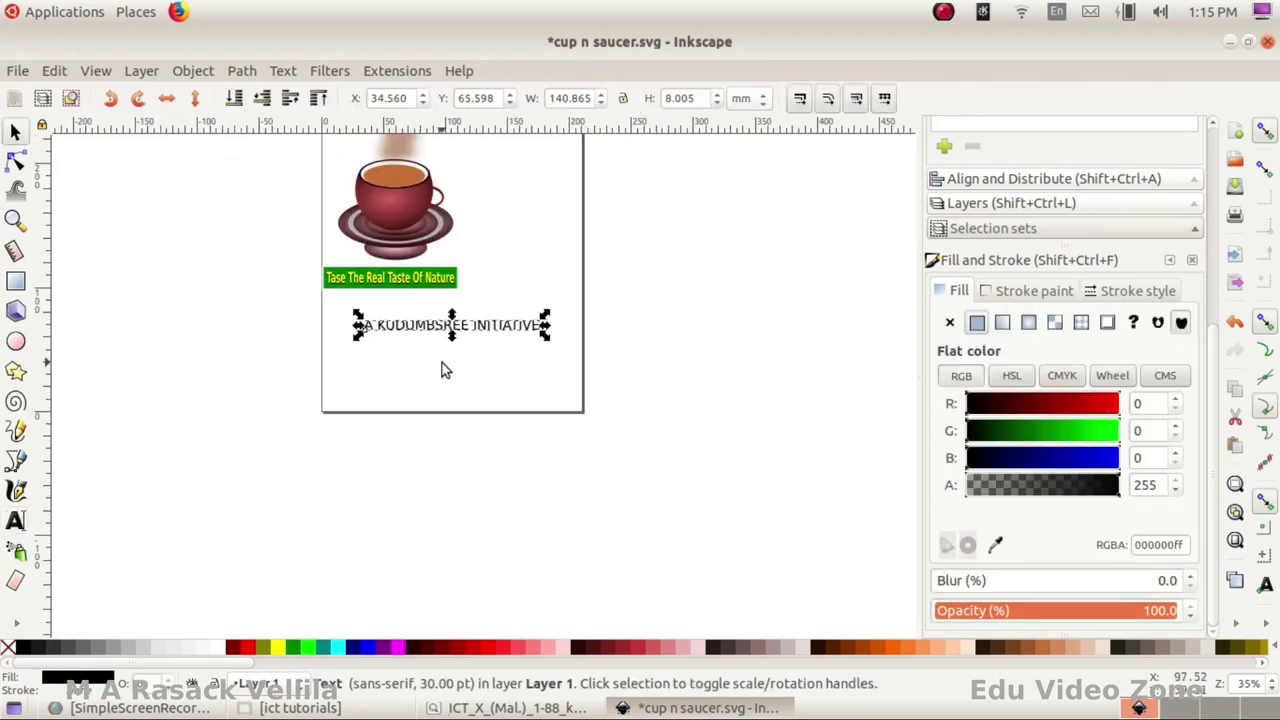
left_click(250, 649)
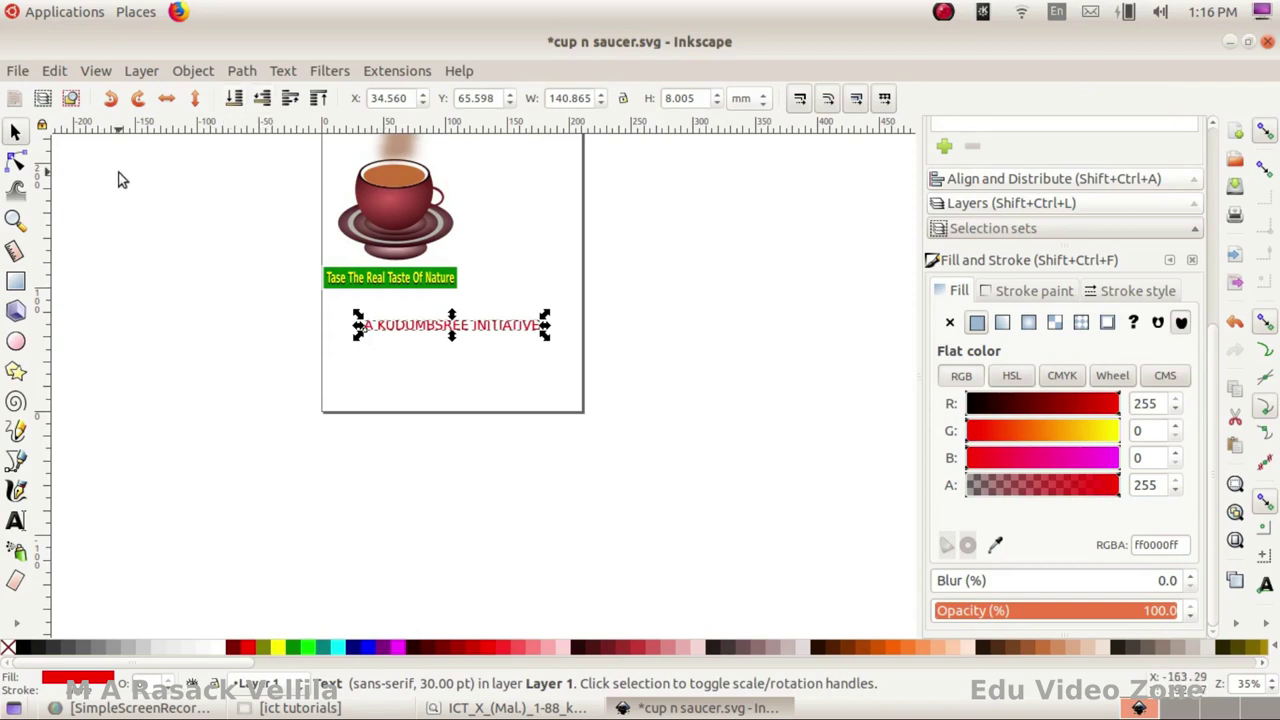
- Make the whole 'A KUDUMBSREE INITIATIVE' line bold
left_click(17, 522)
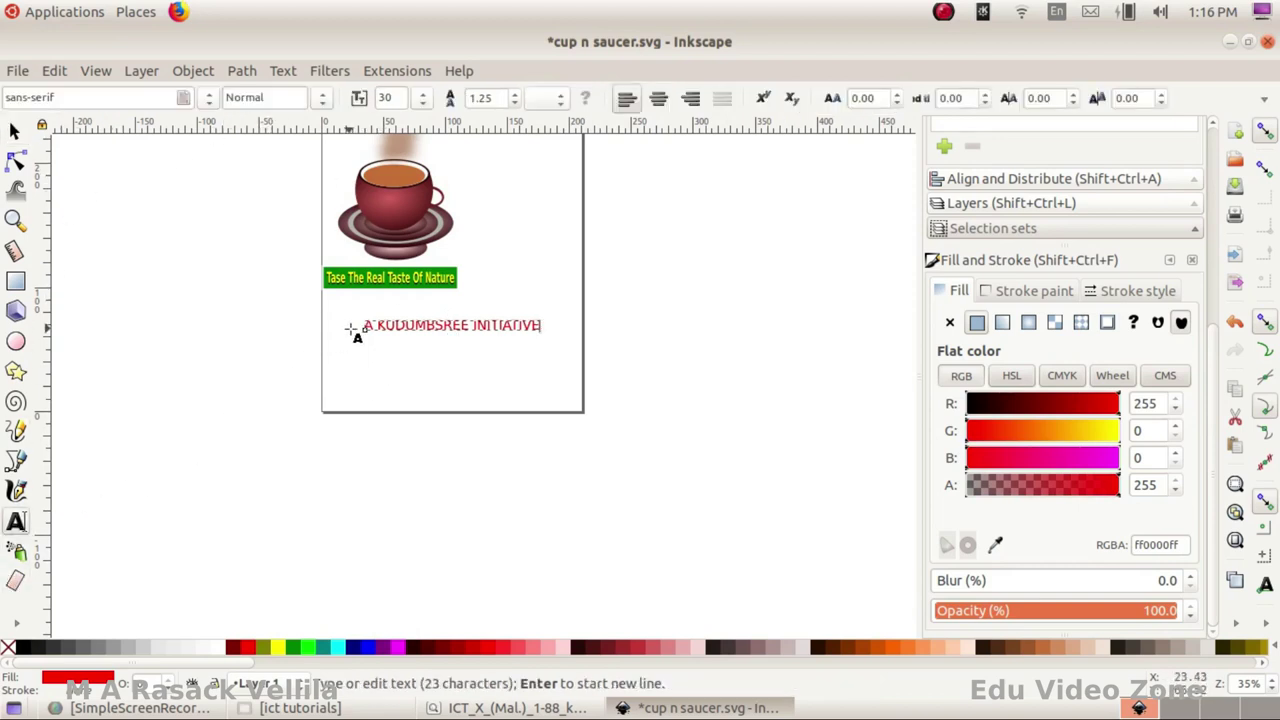
left_click(400, 325)
key("ctrl+a")
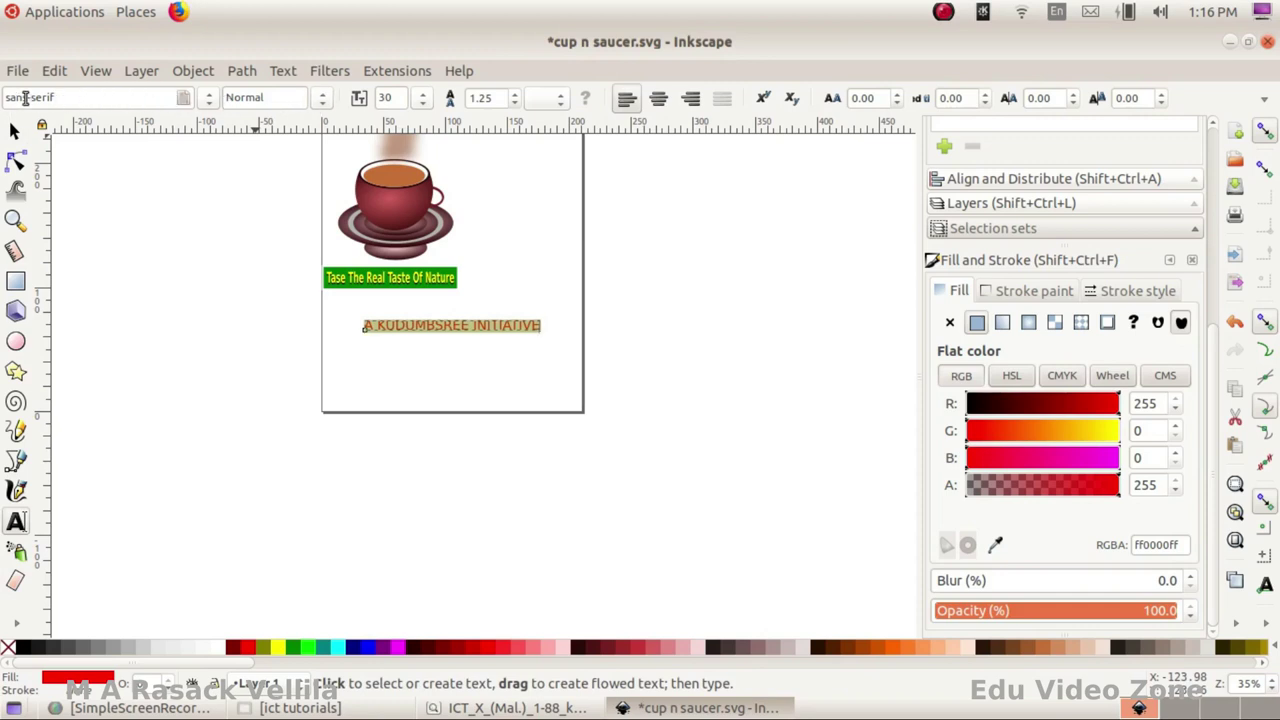
left_click(325, 98)
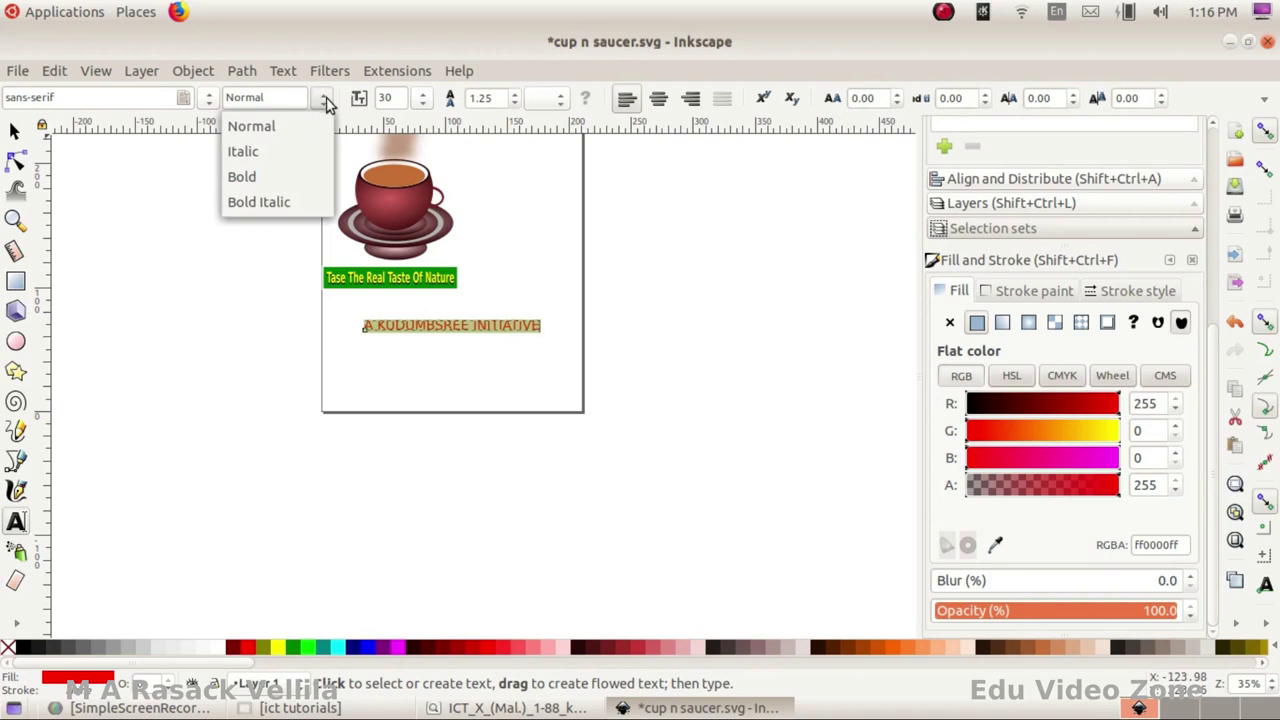
left_click(255, 178)
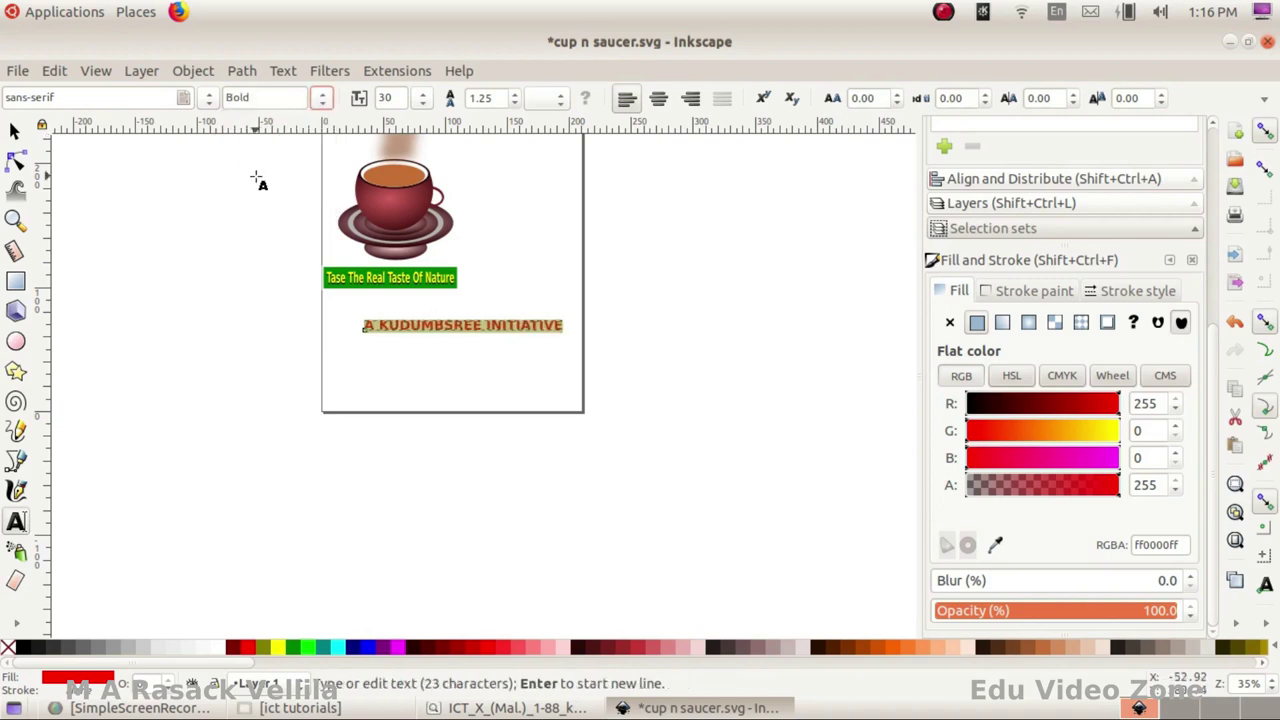
scroll(378, 325, "up", 2)
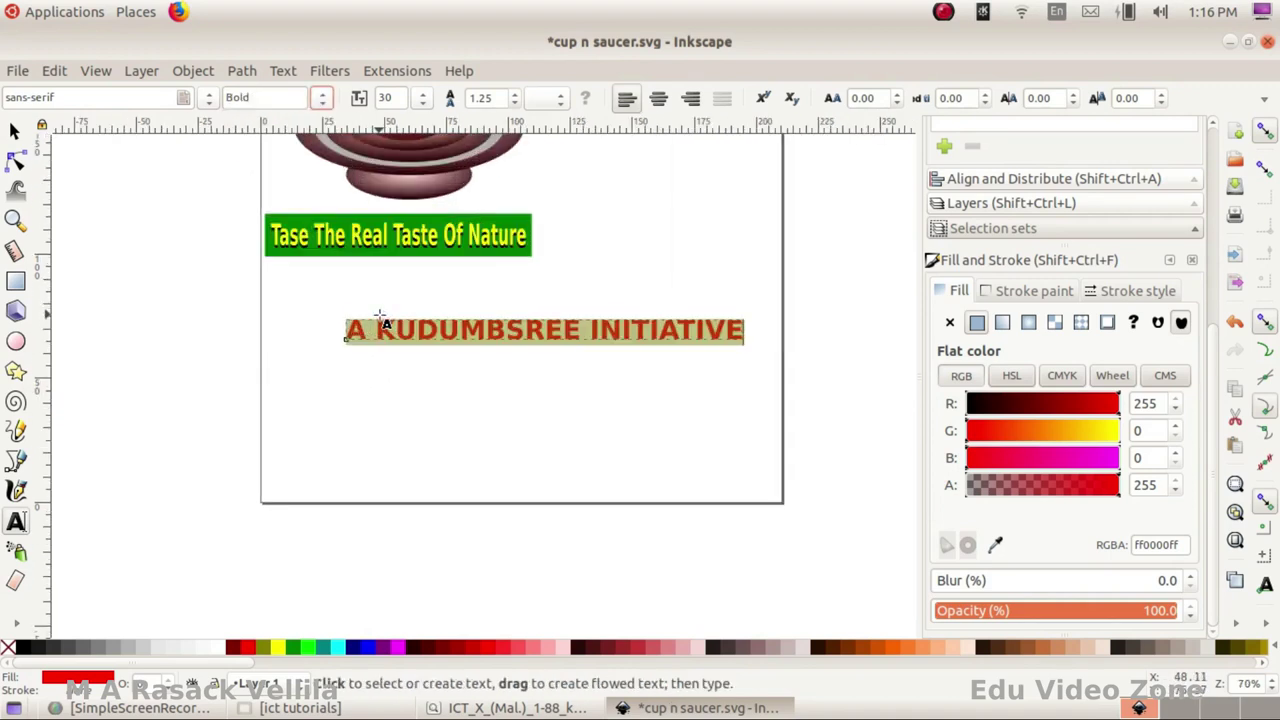
left_click(12, 135)
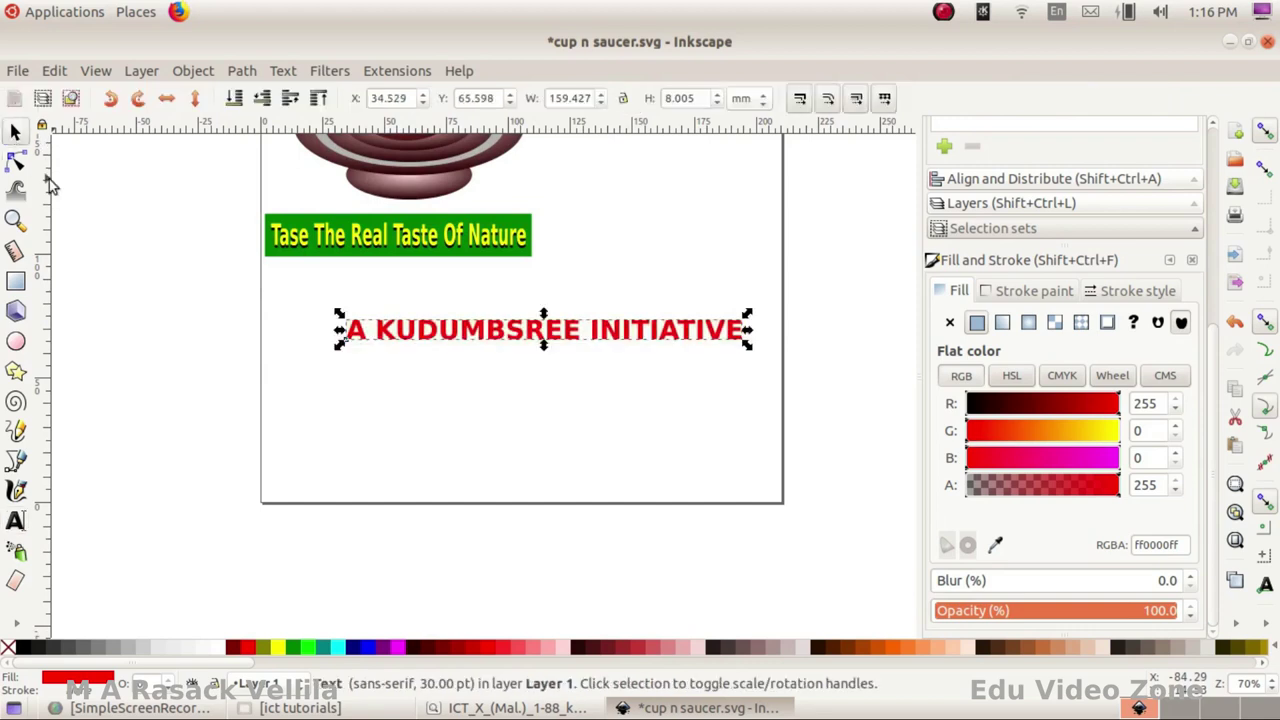
left_click(457, 404)
scroll(349, 425, "down", 2)
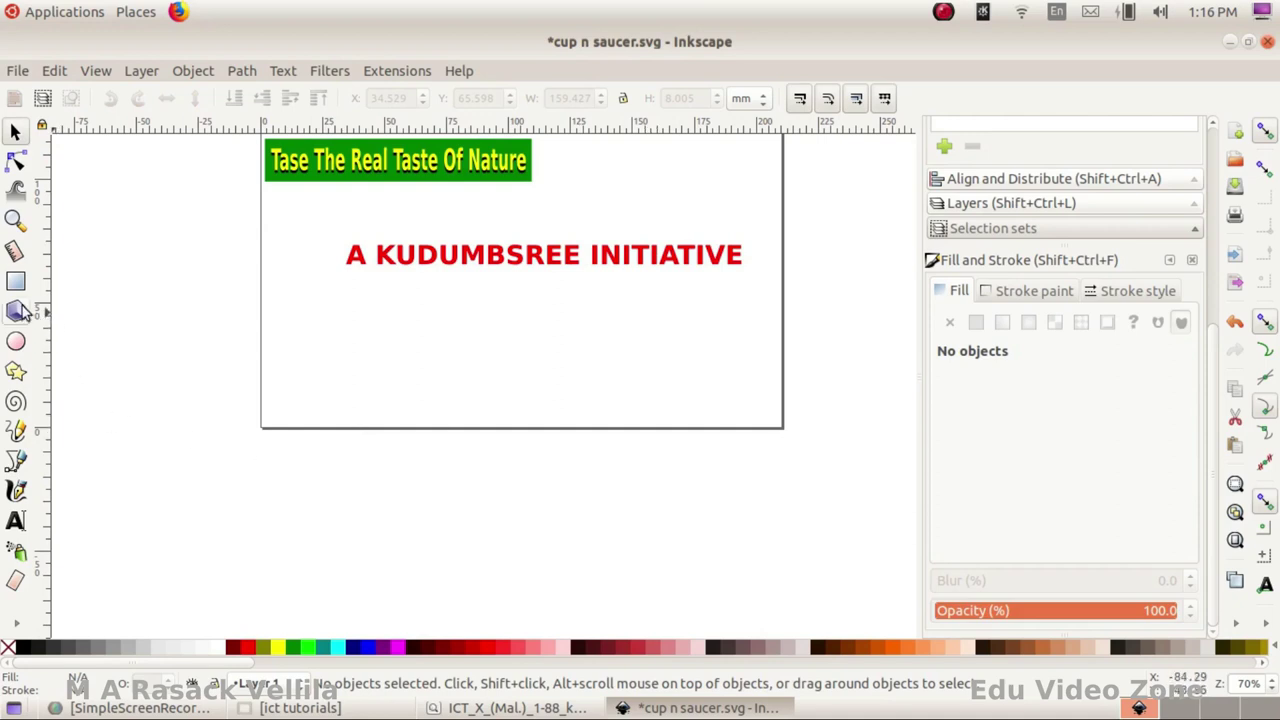
- Set the arc start angle to 18 and draw a navy half-ellipse beneath the red text
left_click(15, 343)
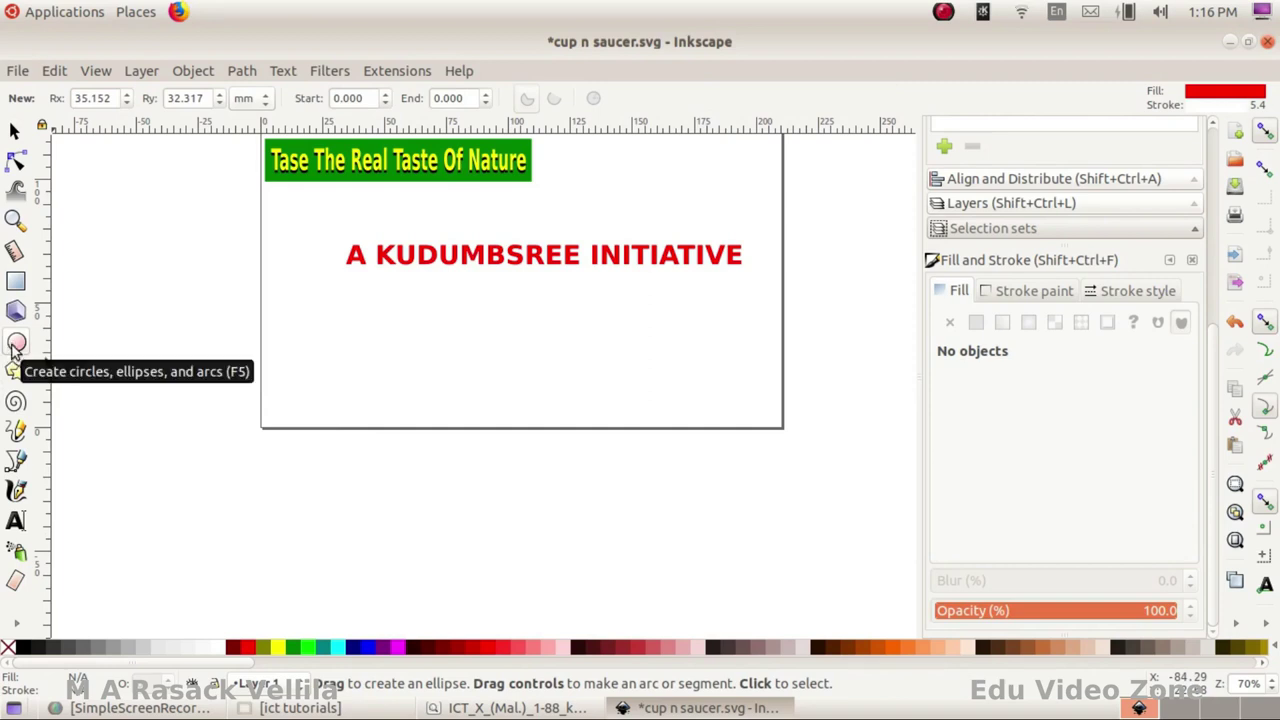
left_click_drag(376, 98, 310, 97)
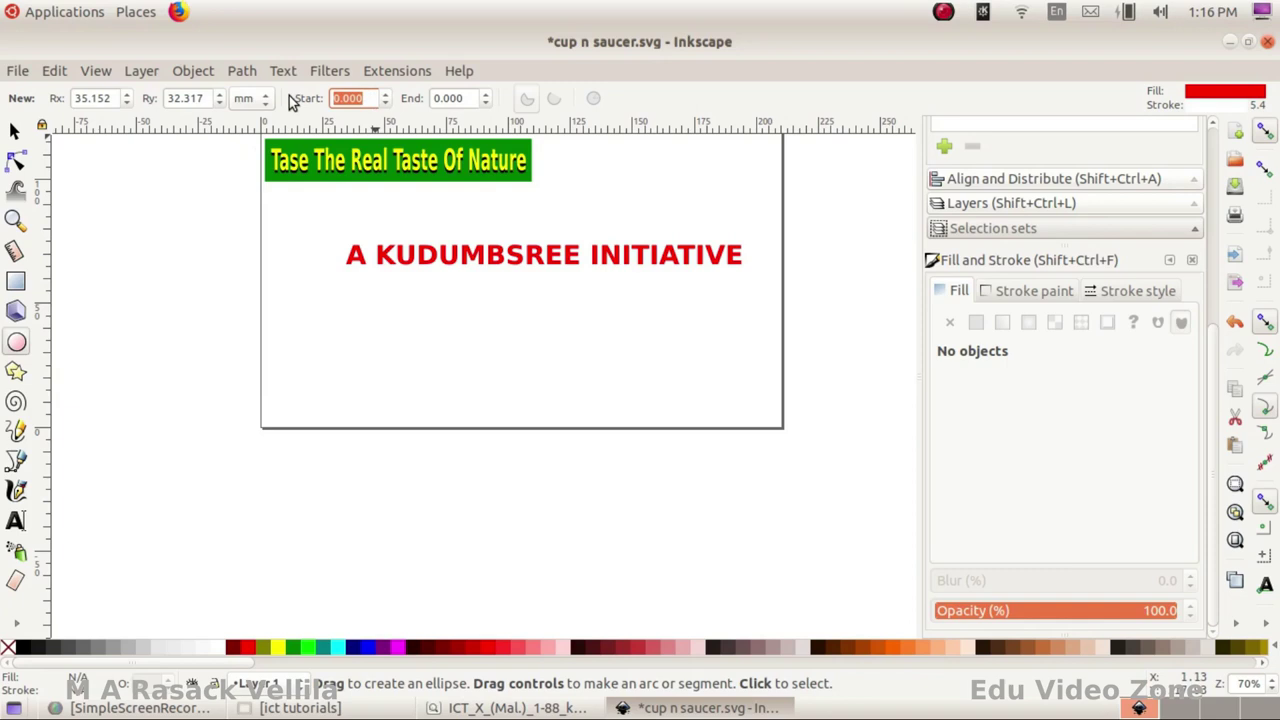
type("18")
mouse_move(348, 298)
left_mouse_down()
mouse_move(509, 394)
mouse_move(642, 533)
left_mouse_up()
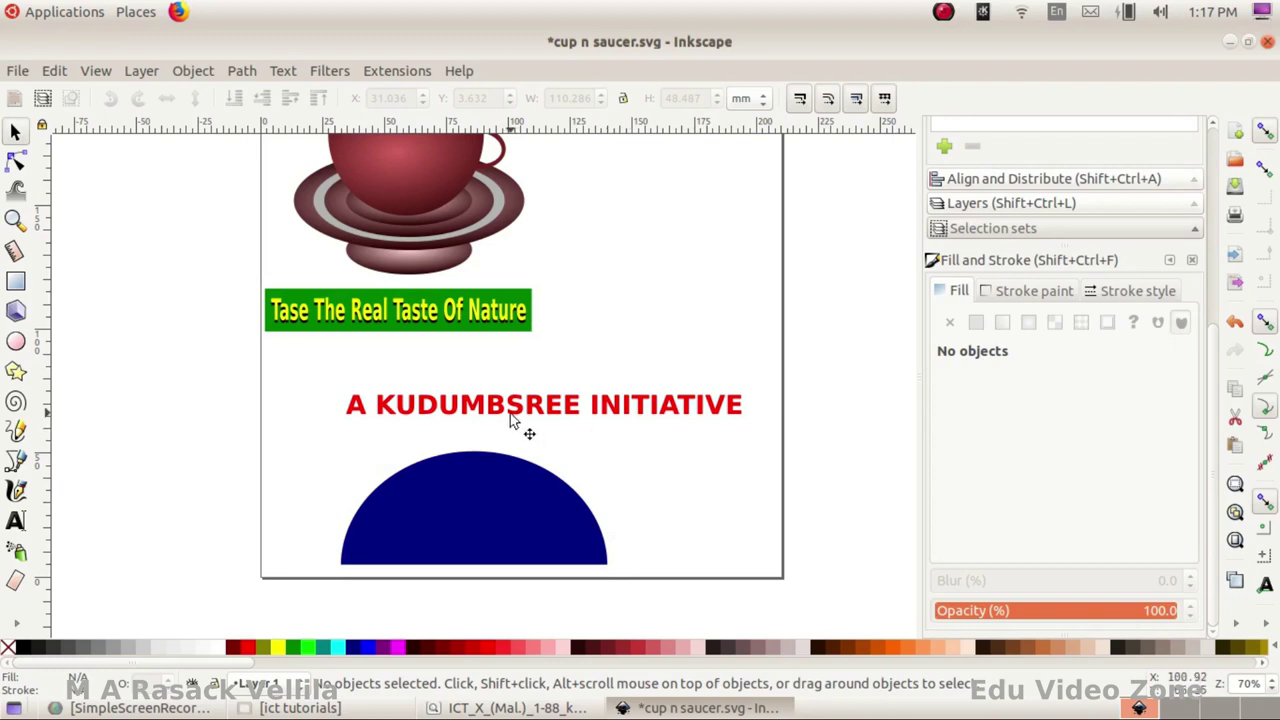
- Select the navy half-ellipse together with the red text
scroll(480, 320, "down", 4)
left_click(445, 320)
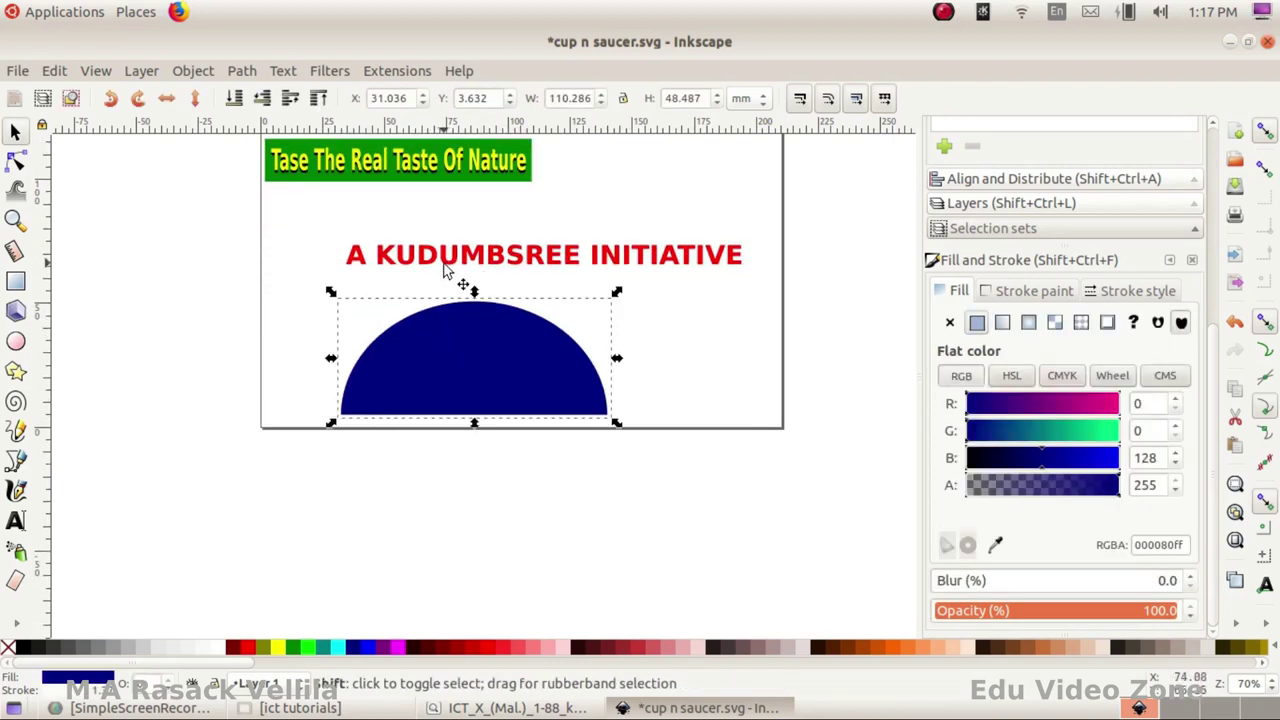
left_click(432, 258, "shift")
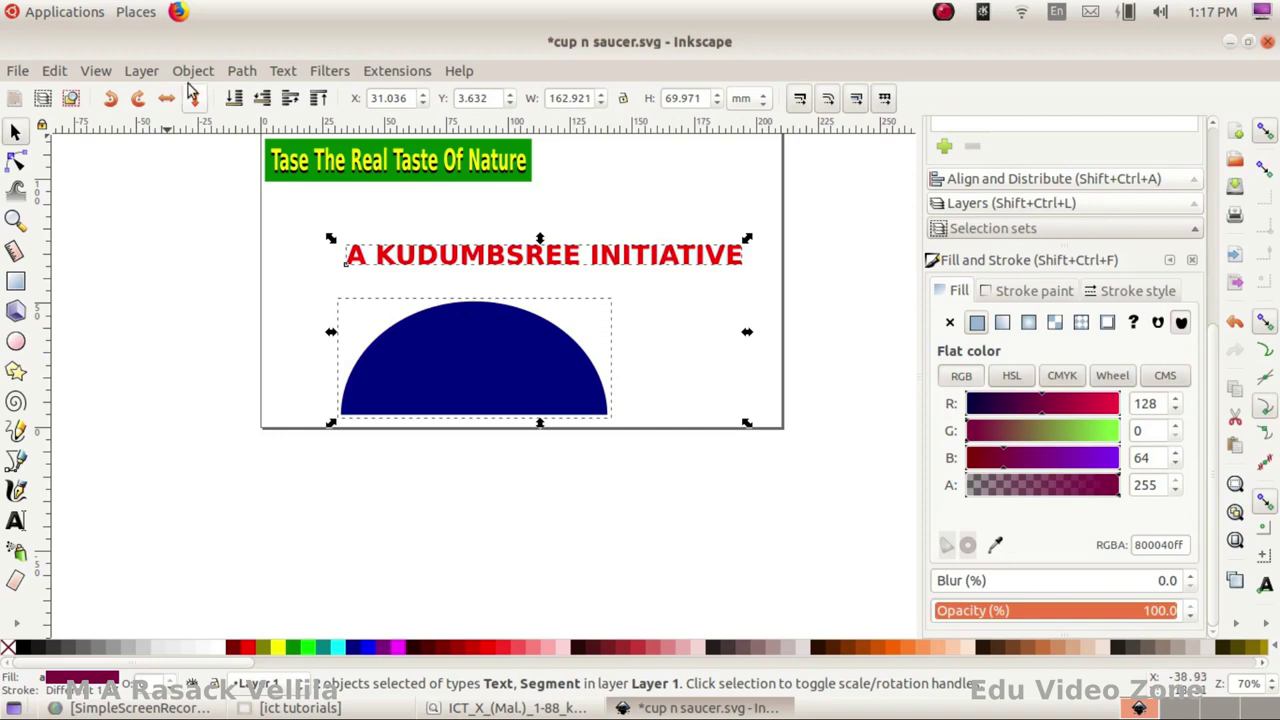
- Put the red text on the half-ellipse's path so it curves along the arc
left_click(240, 73)
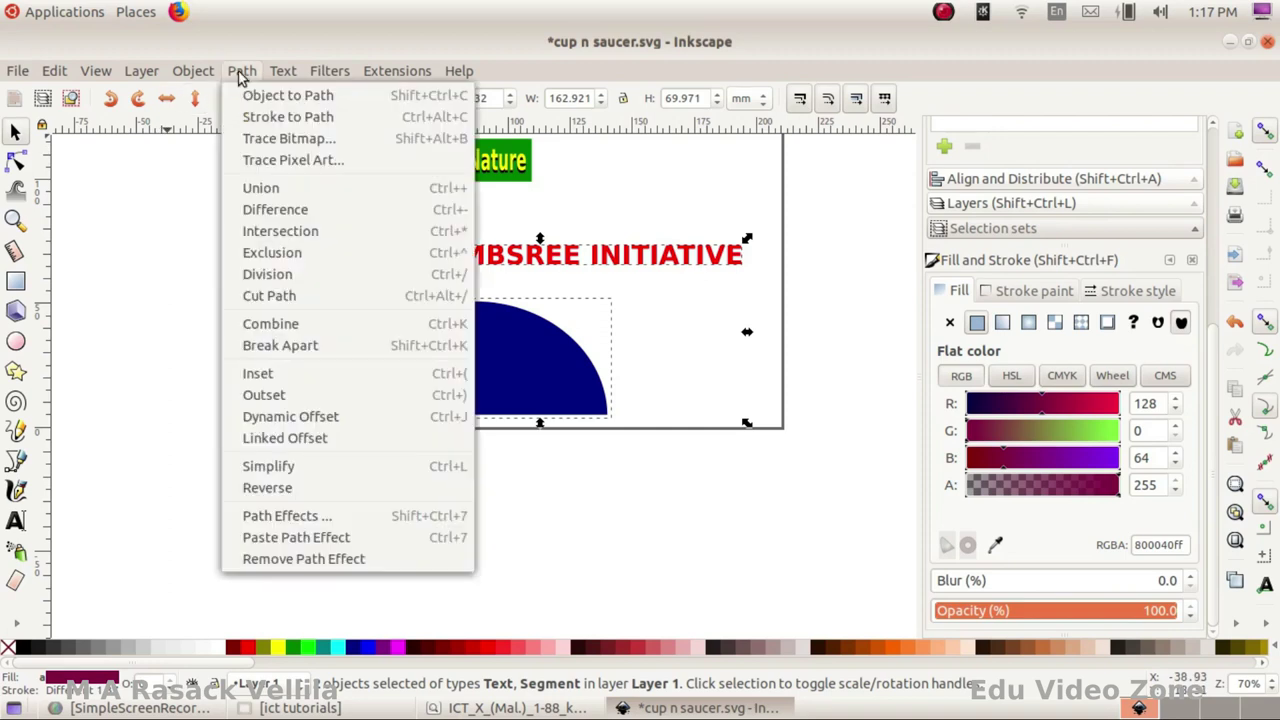
left_click(99, 225)
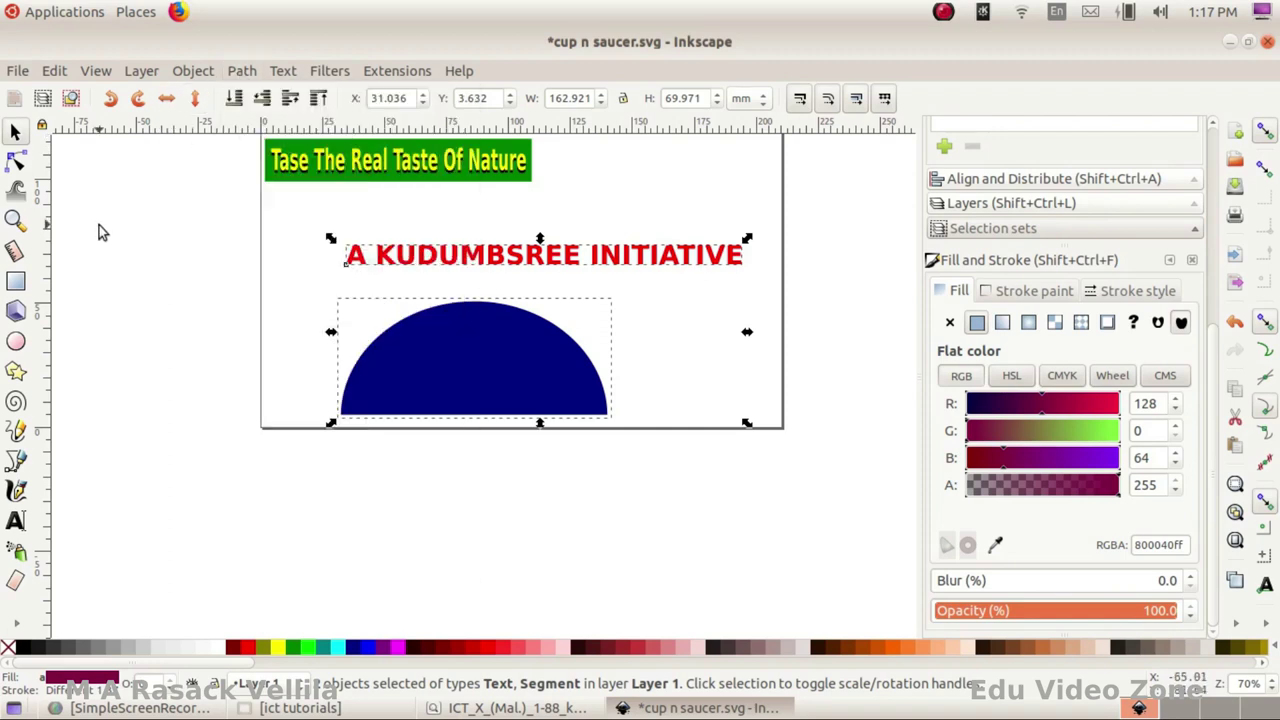
left_click(283, 75)
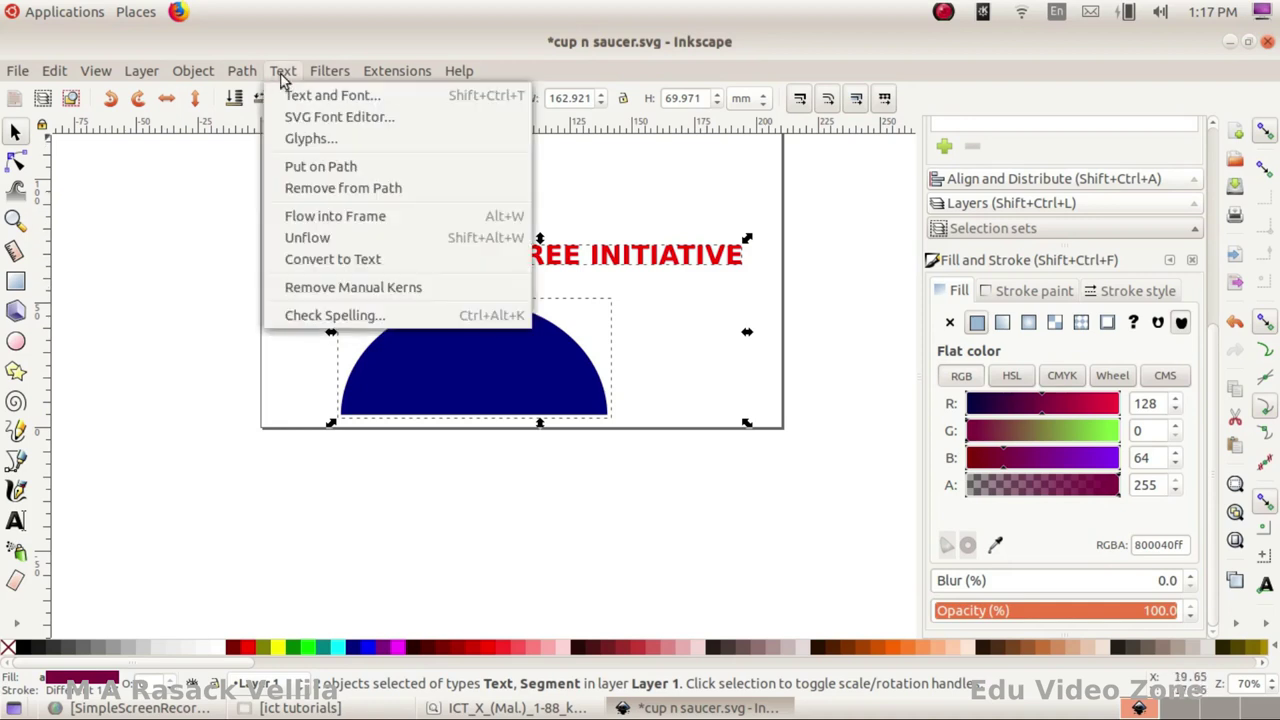
left_click(321, 167)
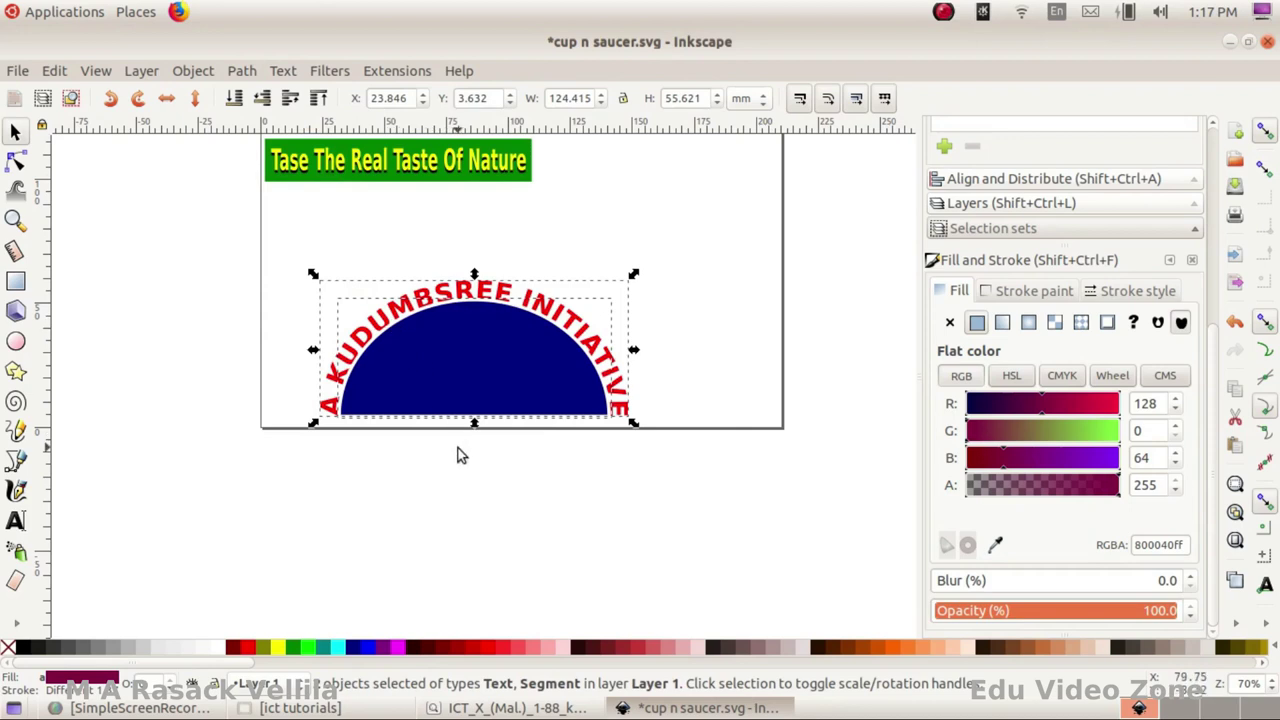
- Remove the half-ellipse's navy fill, leaving only the arched lettering
left_click(474, 503)
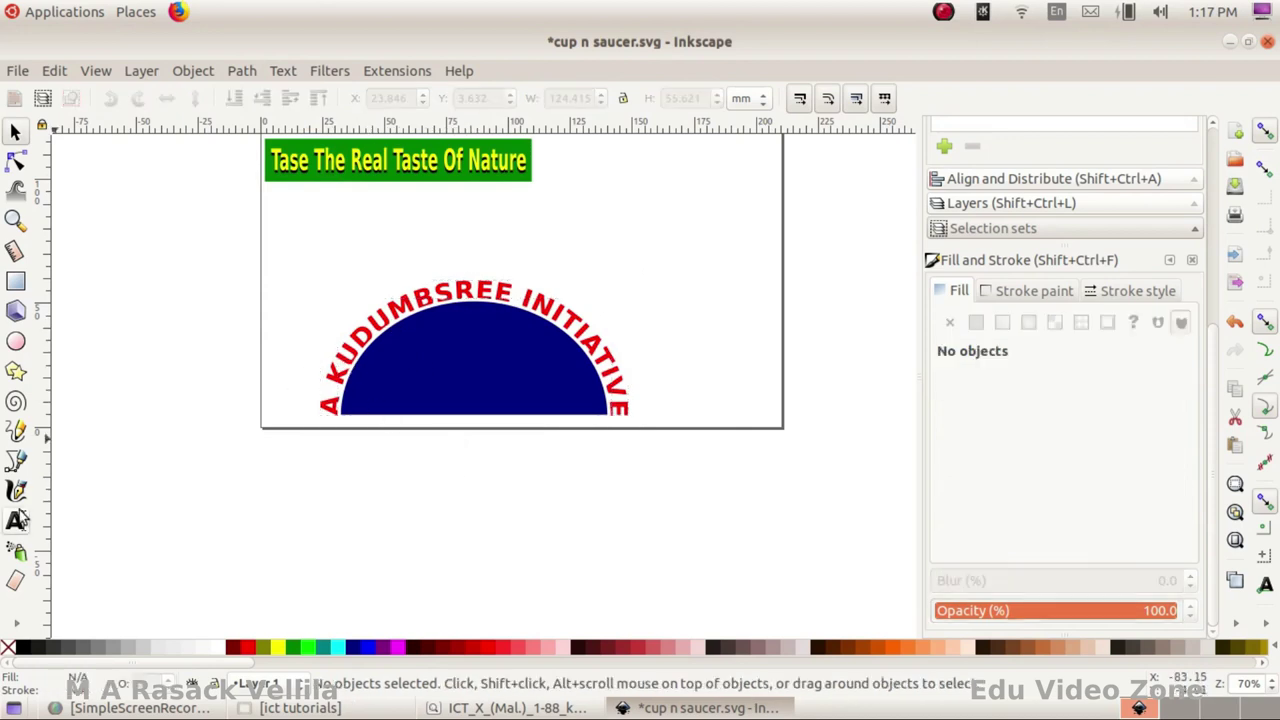
key("t")
left_click(342, 380)
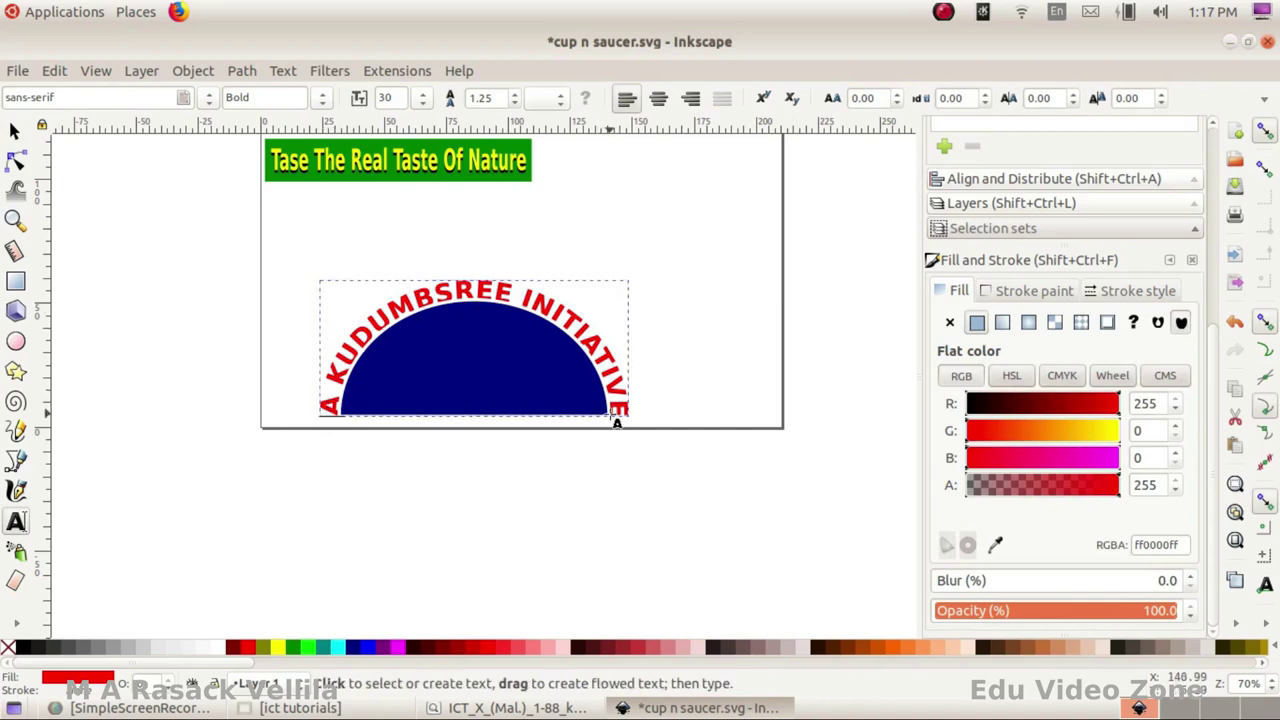
key("F1")
left_click(486, 406)
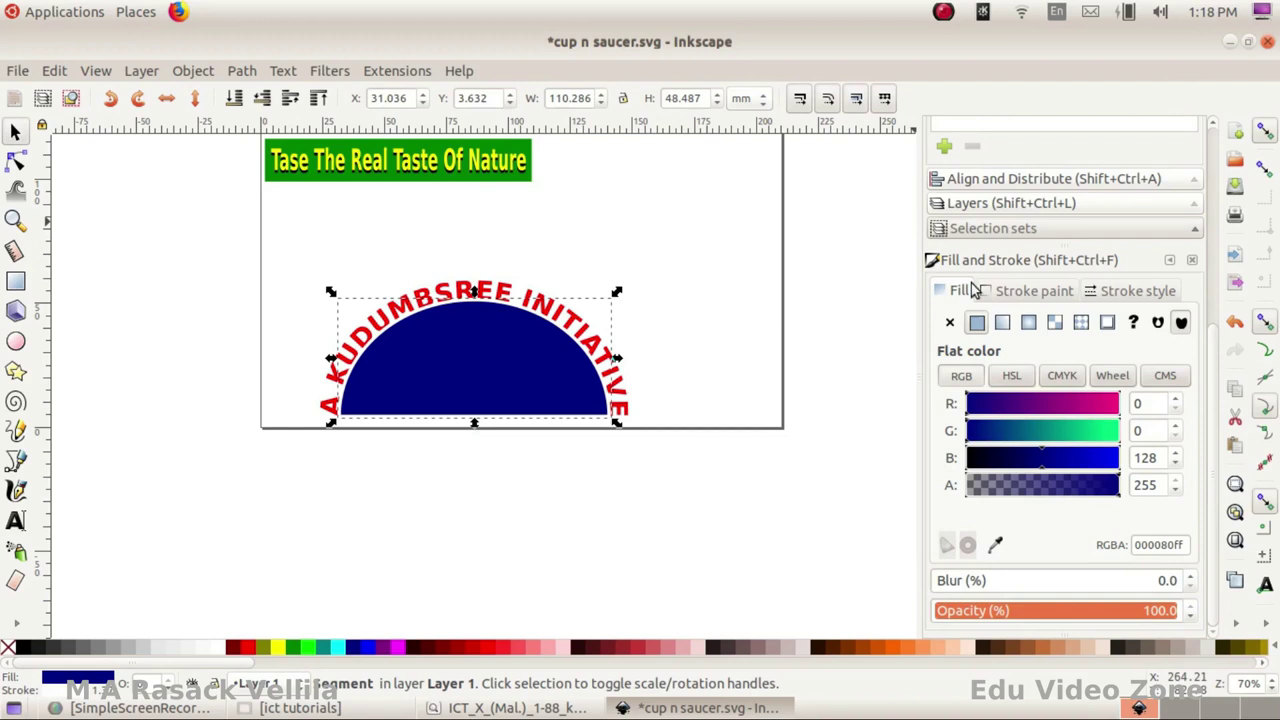
left_click(950, 322)
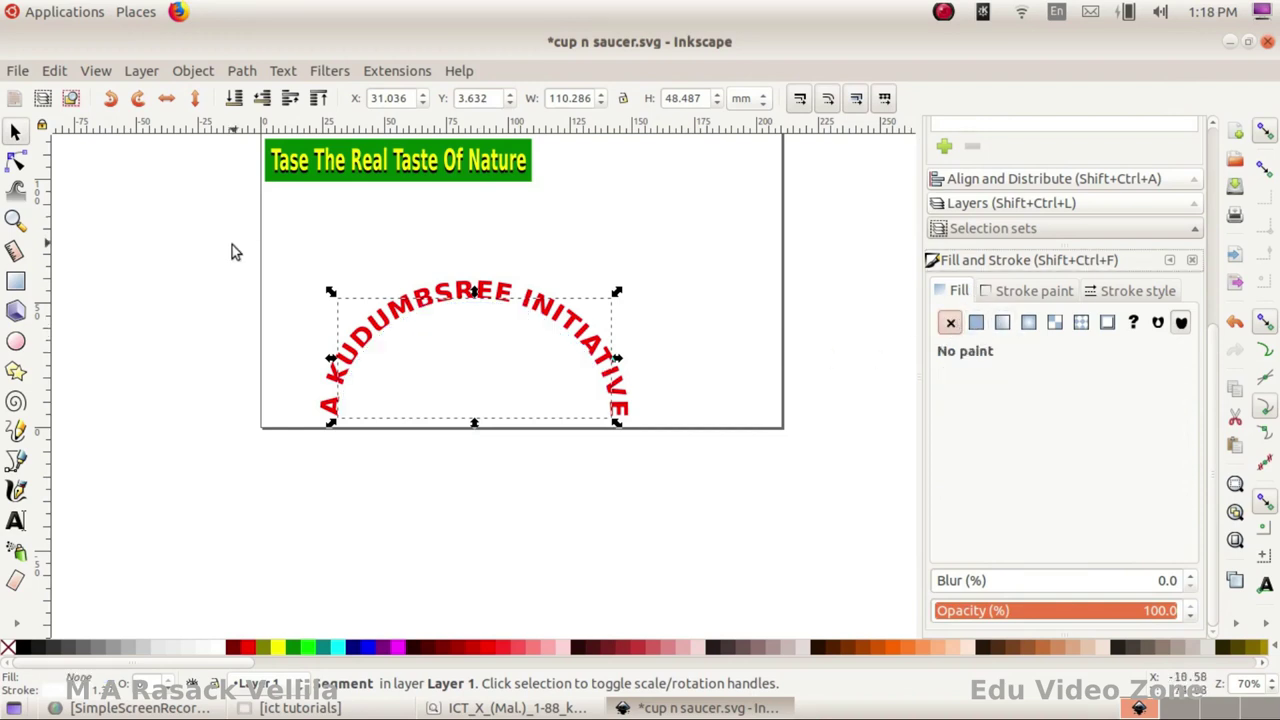
left_click(211, 263)
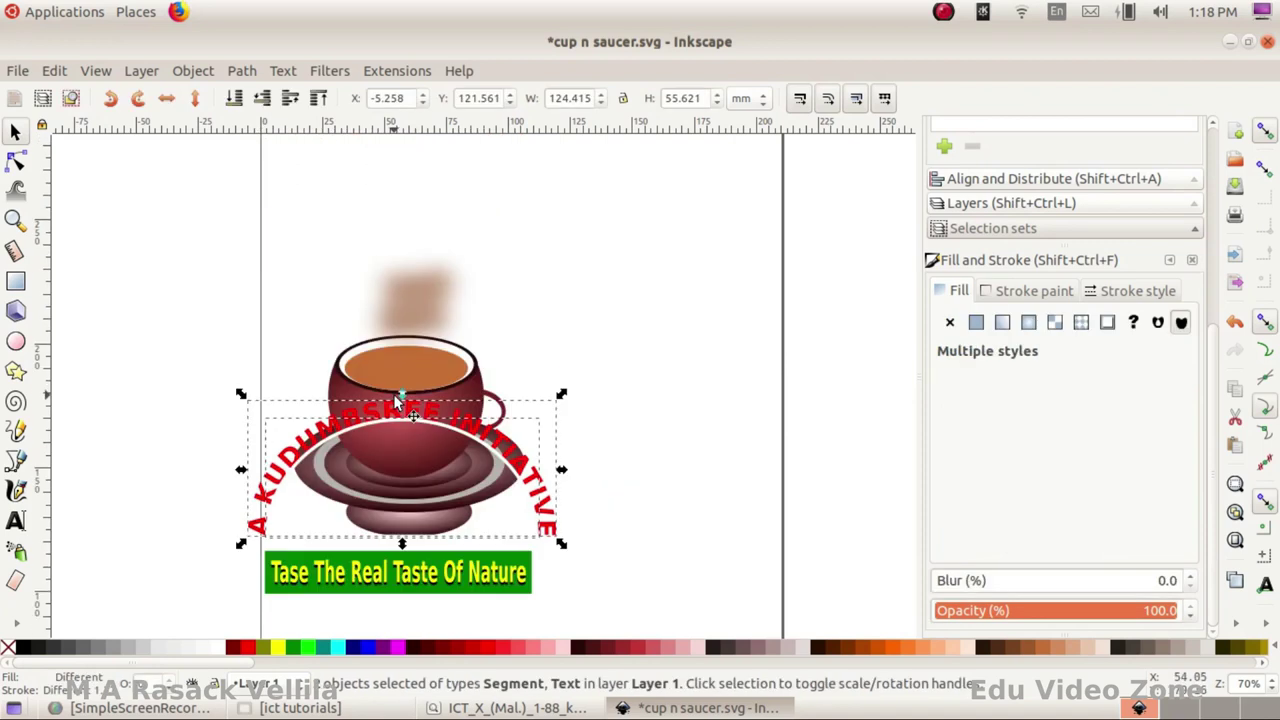
- Move the curved text up so it arcs above the cup
left_click_drag(400, 412, 414, 318)
key("Up")
key("Up")
key("Up")
key("Up")
key("Up")
key("Up")
key("Up")
key("Up")
key("Up")
key("Up")
key("Up")
key("Up")
key("Up")
key("Up")
key("Up")
key("Up")
key("Up")
key("Up")
key("Up")
key("Up")
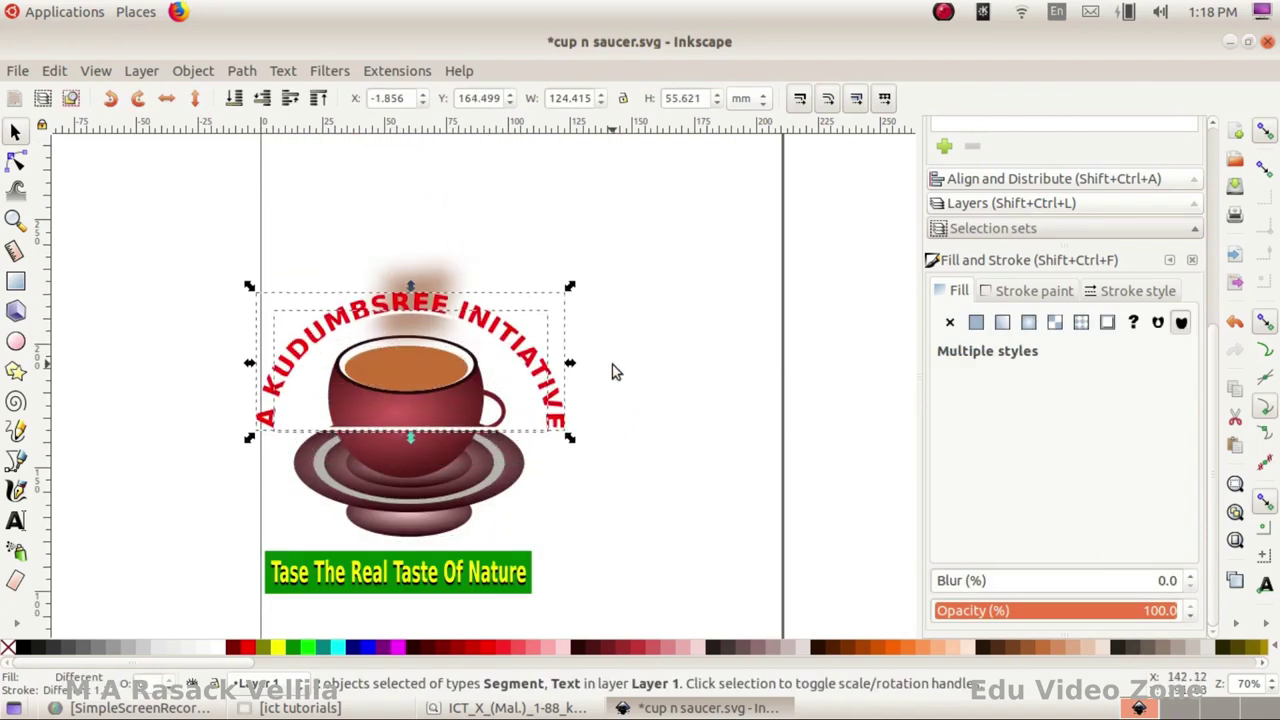
key("Up")
key("Up")
key("Up")
key("Up")
key("Up")
key("Up")
key("Up")
key("Up")
key("Up")
key("Up")
key("Up")
key("Up")
key("Up")
key("Up")
key("Up")
key("Up")
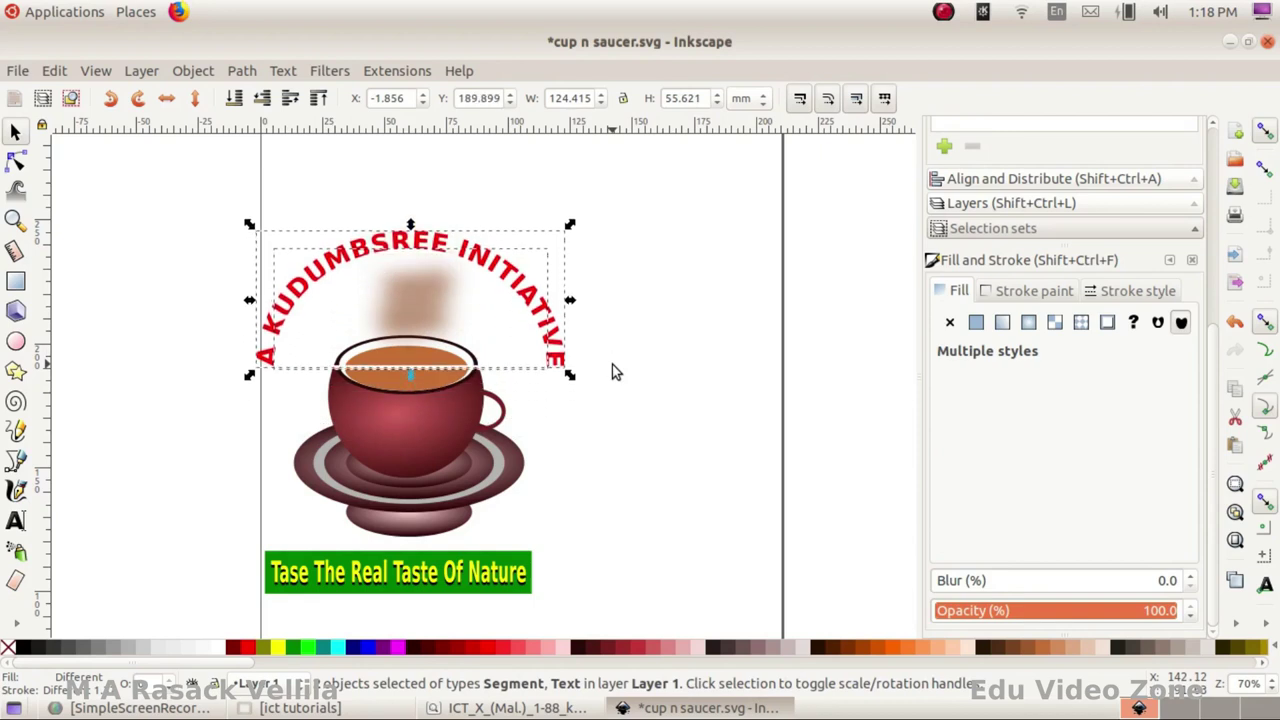
- Remove the stroke paint from the guide curve over the cup rim
left_click(619, 431)
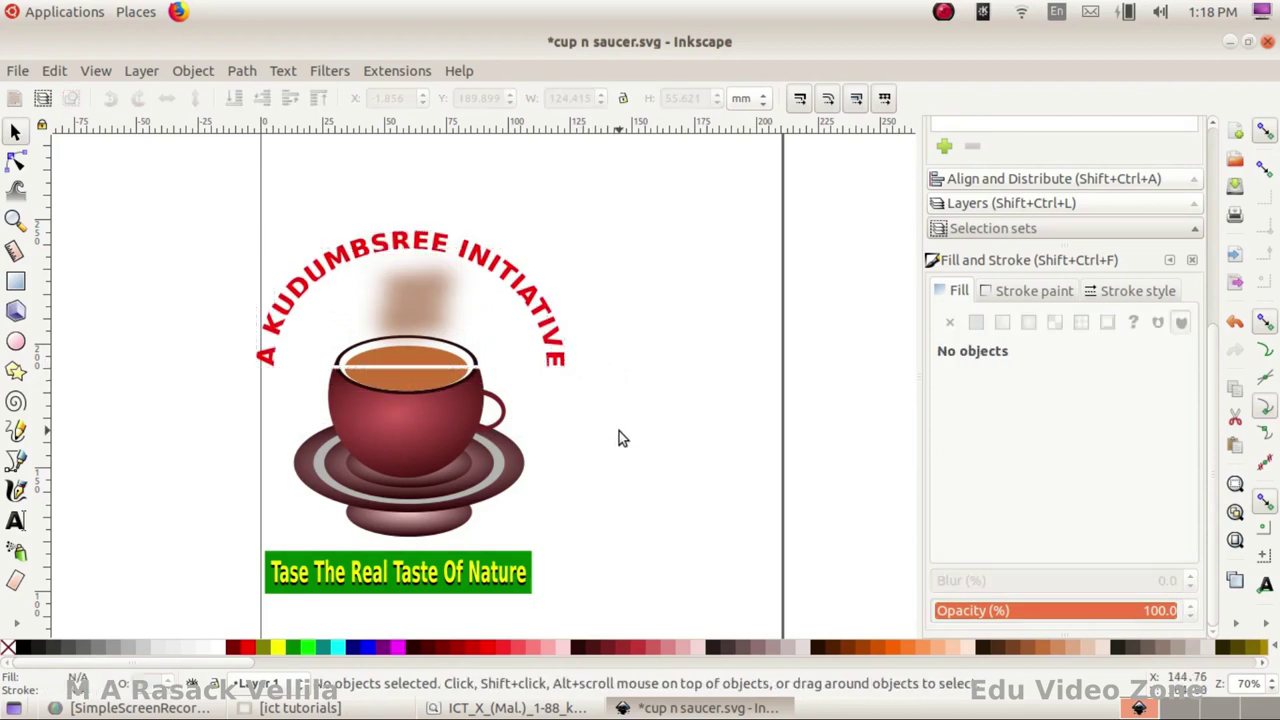
left_click(401, 366)
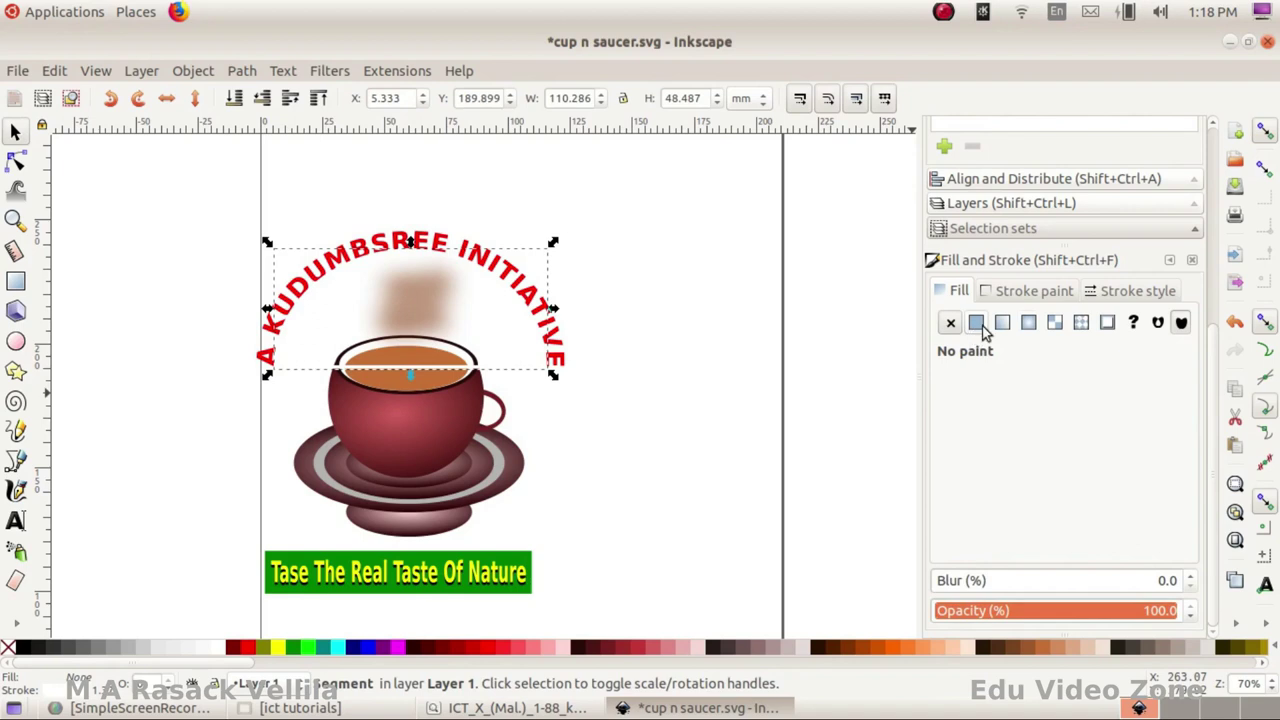
left_click(1006, 291)
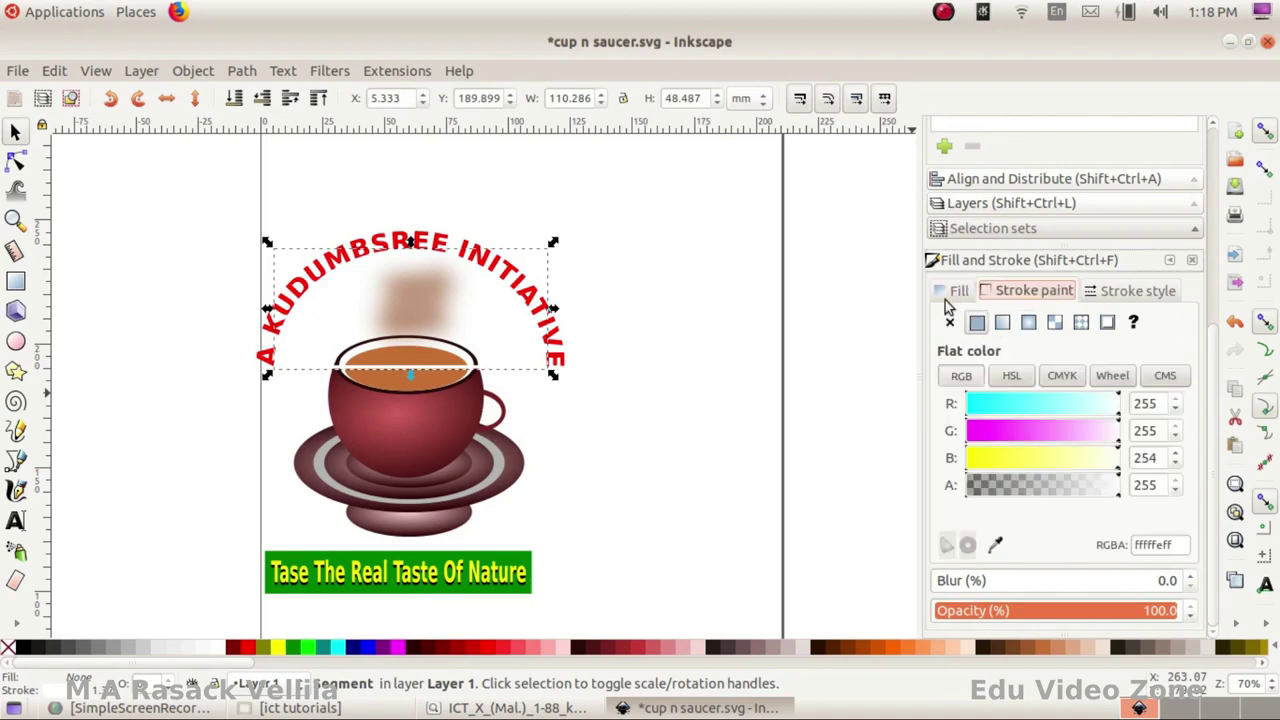
left_click(948, 326)
left_click(594, 257)
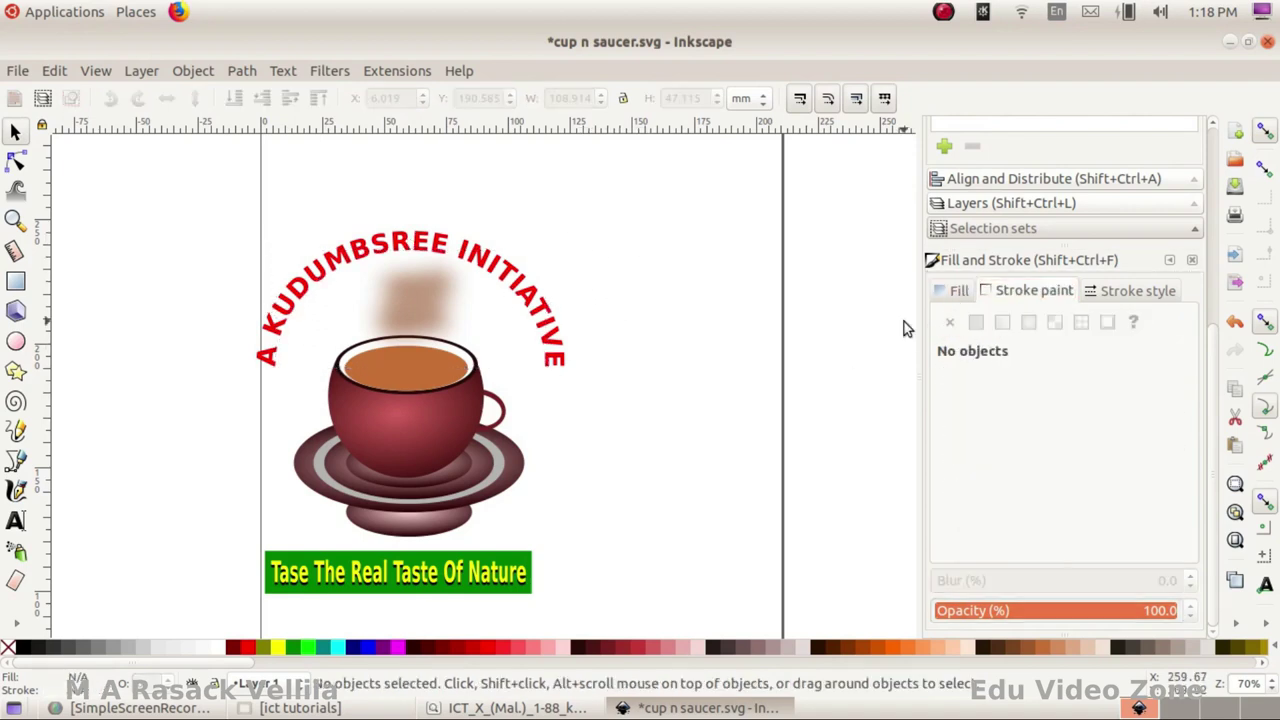
- Select the whole logo and compare it with the textbook's reference logo
scroll(237, 242, "down", 1)
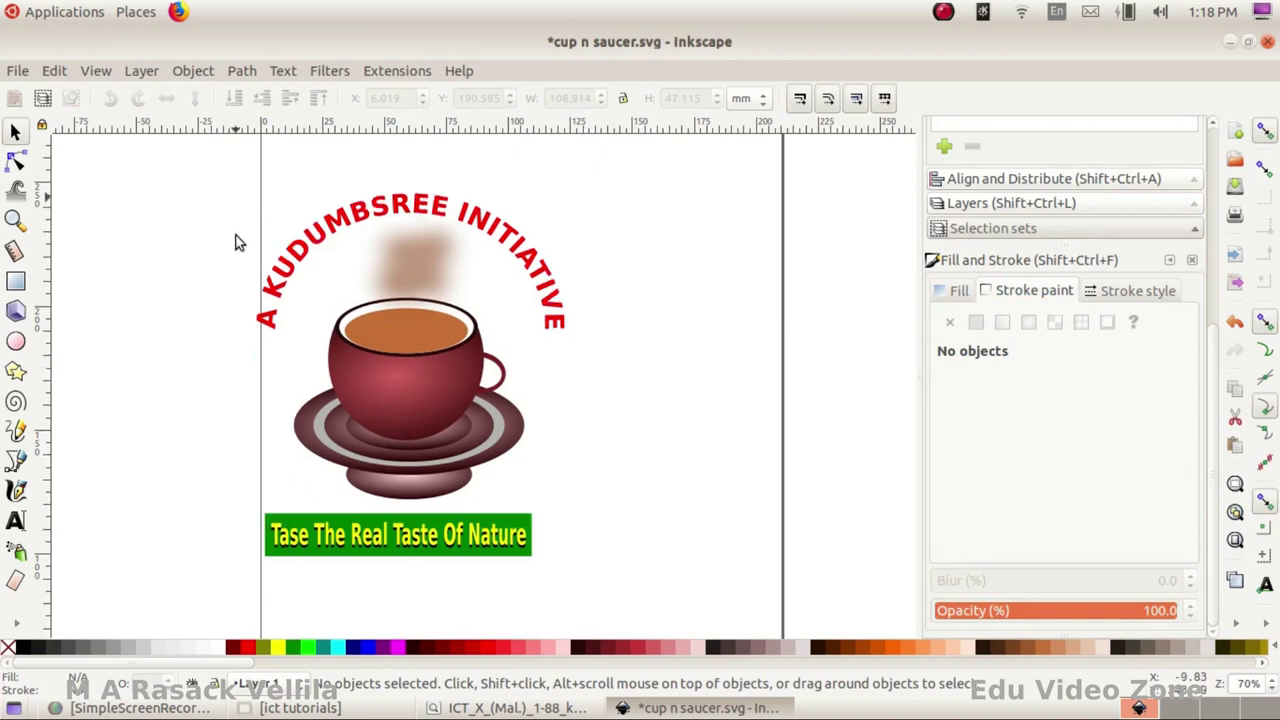
left_click_drag(207, 190, 592, 565)
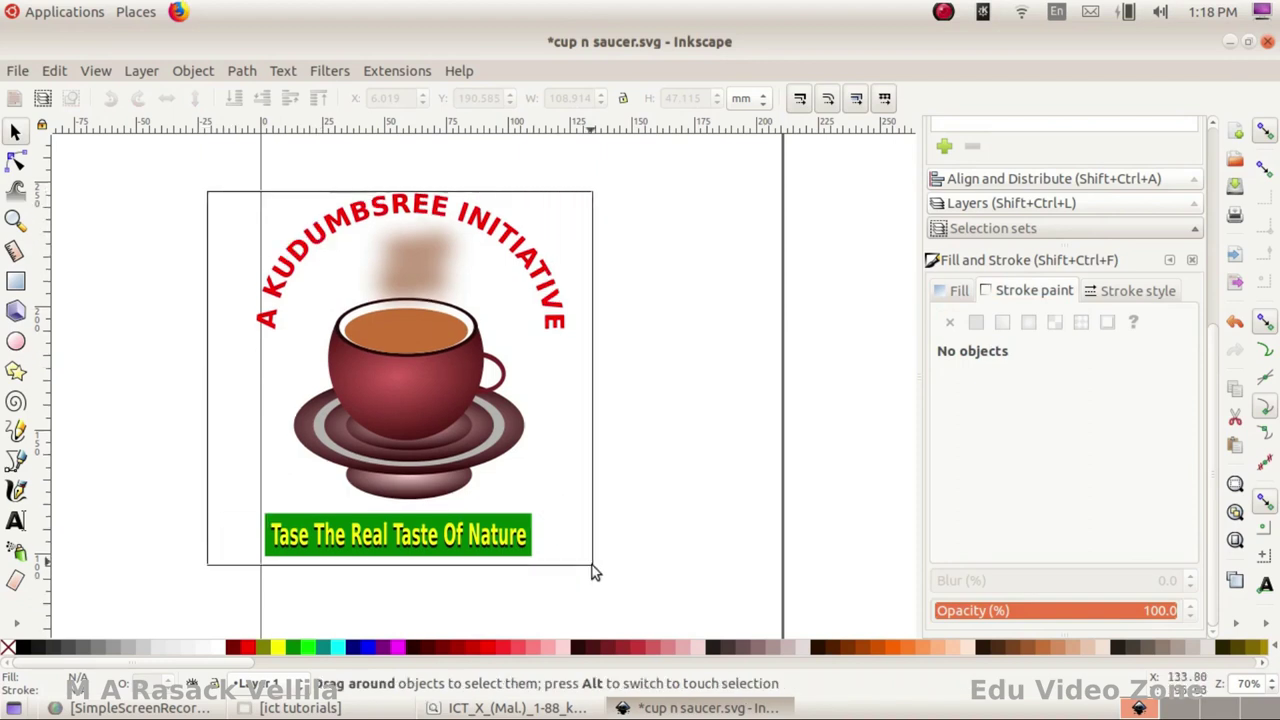
key("alt+Tab")
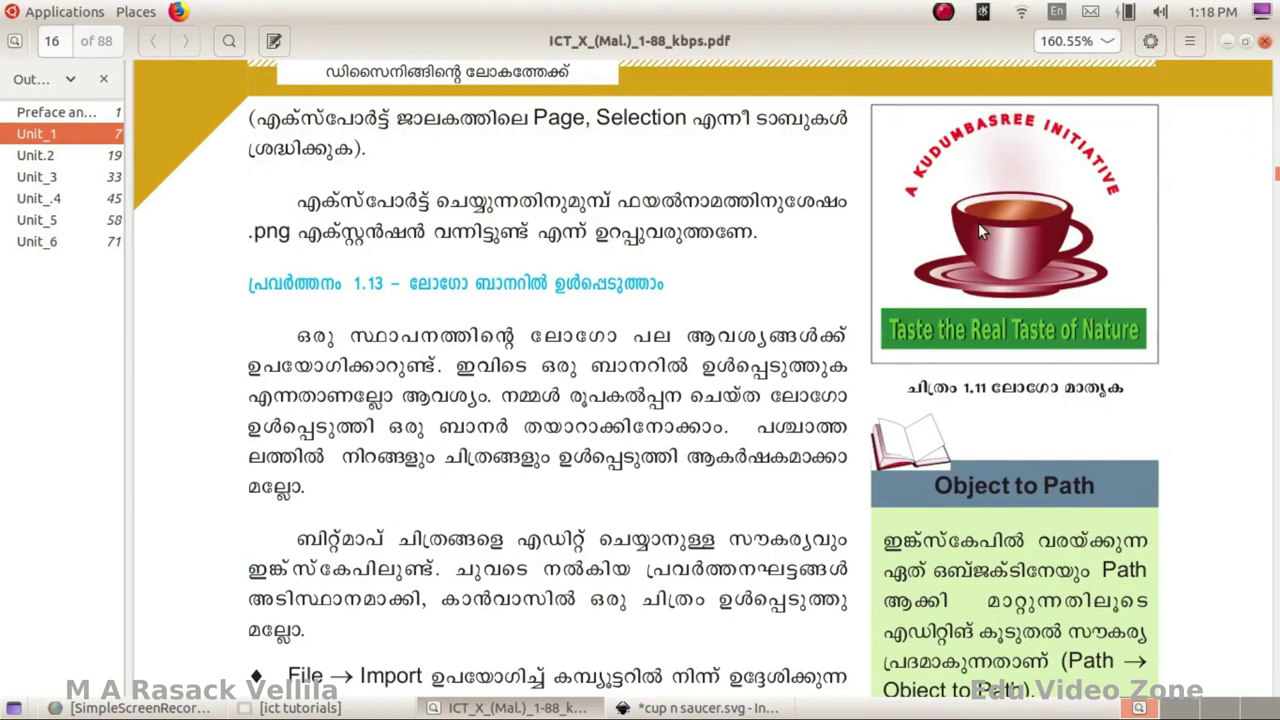
left_click(665, 708)
- Draw a rectangle framing the logo with a white fill and flat black outline
left_click(16, 282)
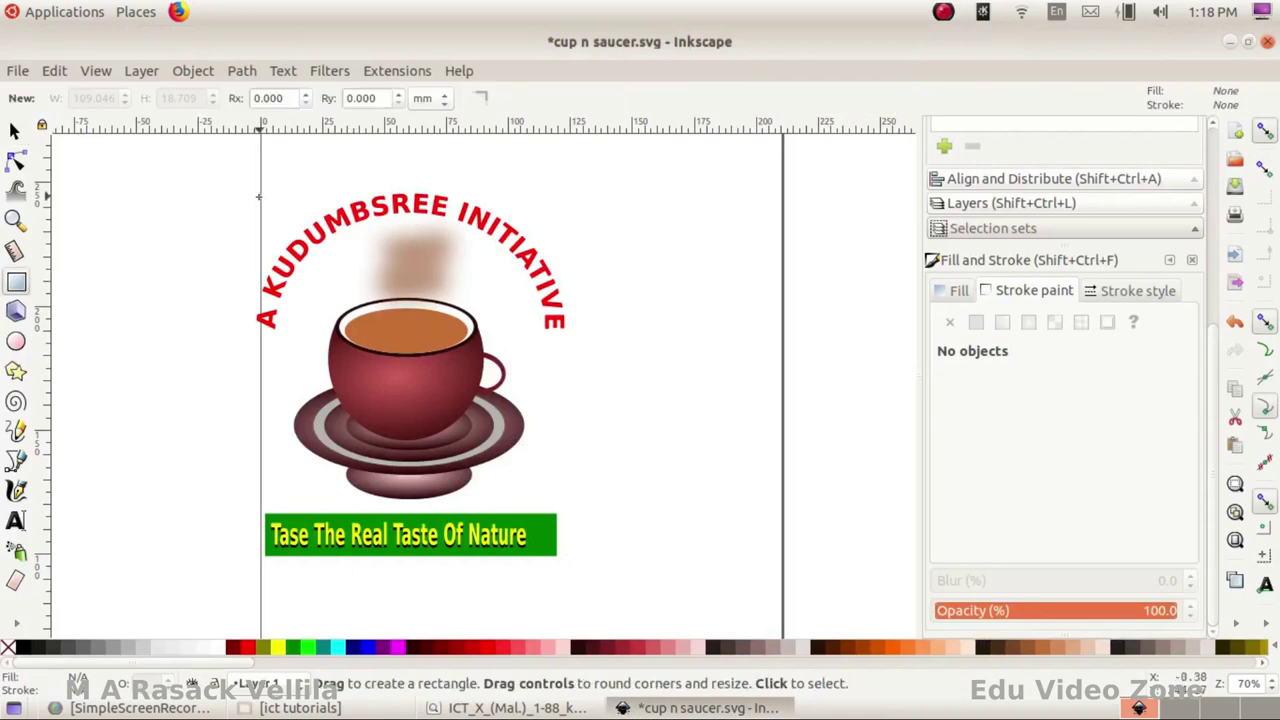
mouse_move(261, 182)
left_mouse_down()
mouse_move(455, 381)
mouse_move(560, 559)
left_mouse_up()
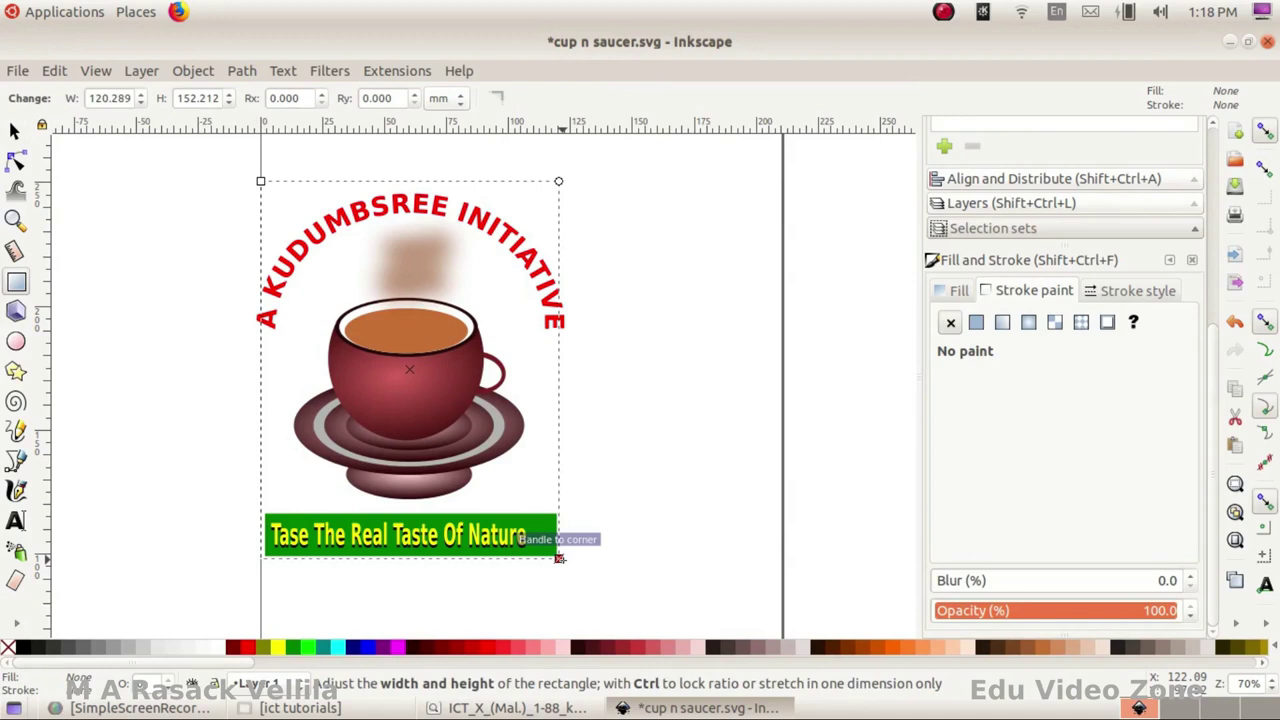
left_click(975, 323)
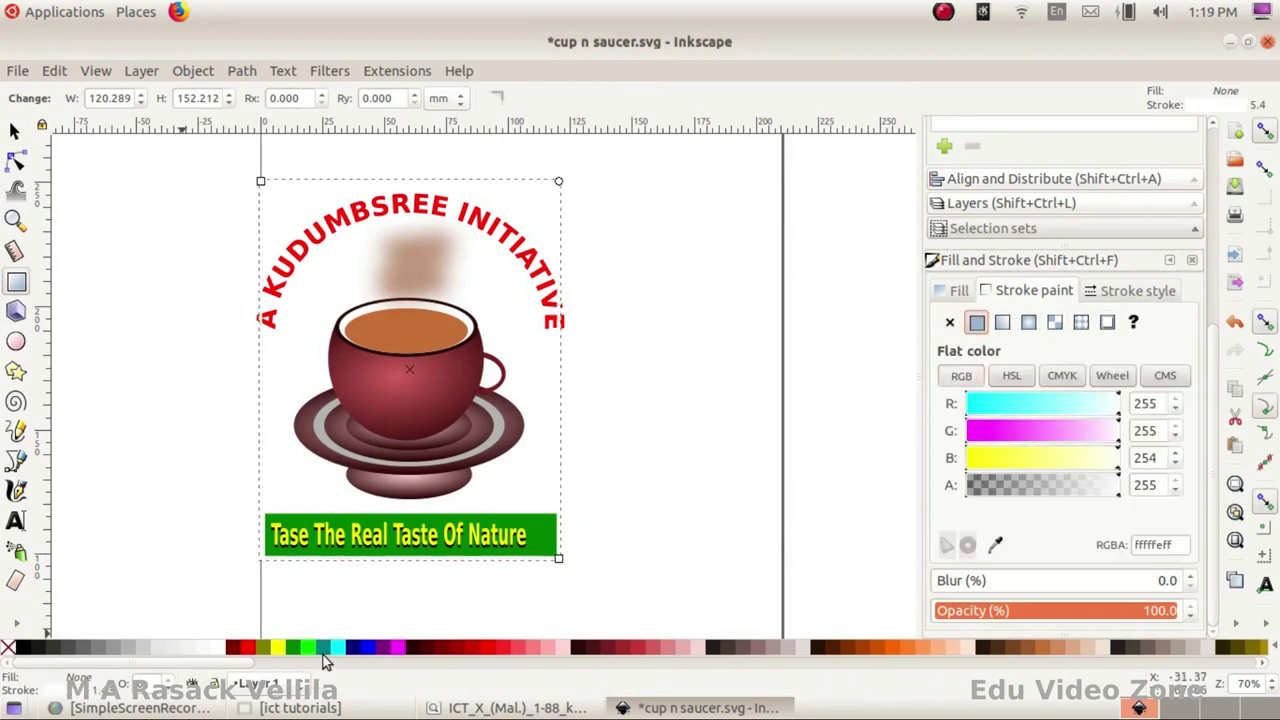
left_click(223, 650)
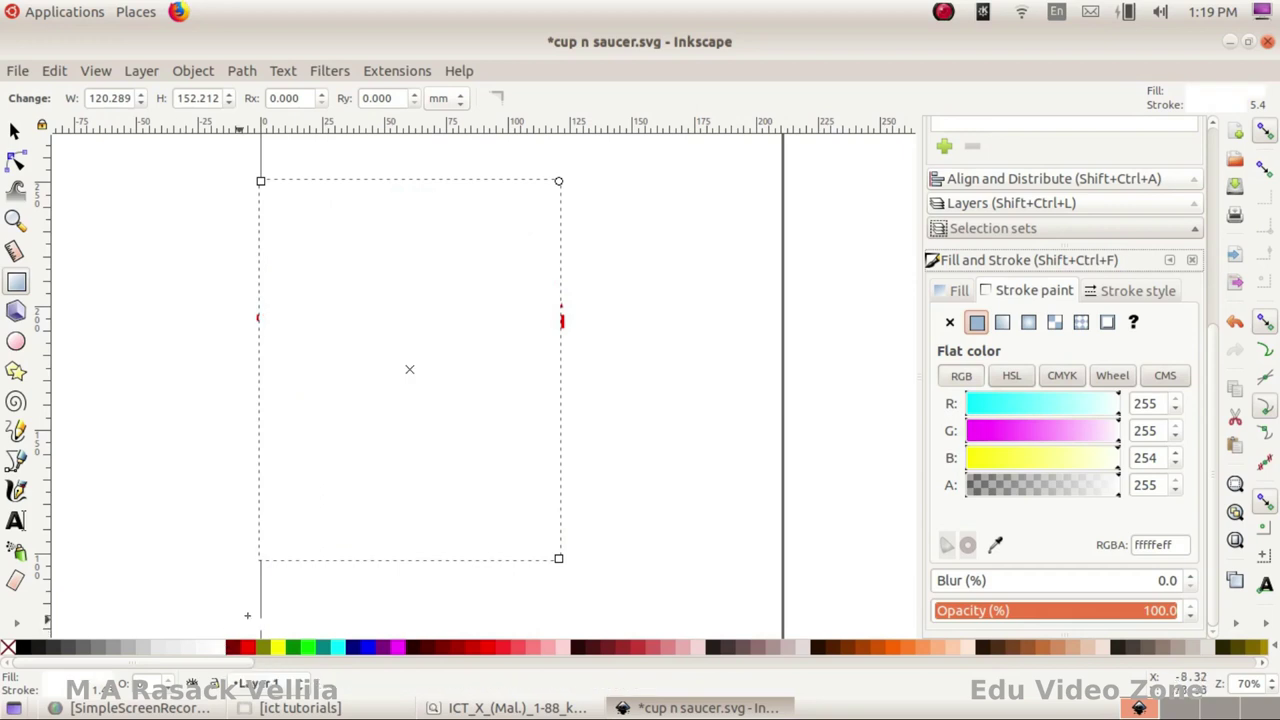
left_click(952, 293)
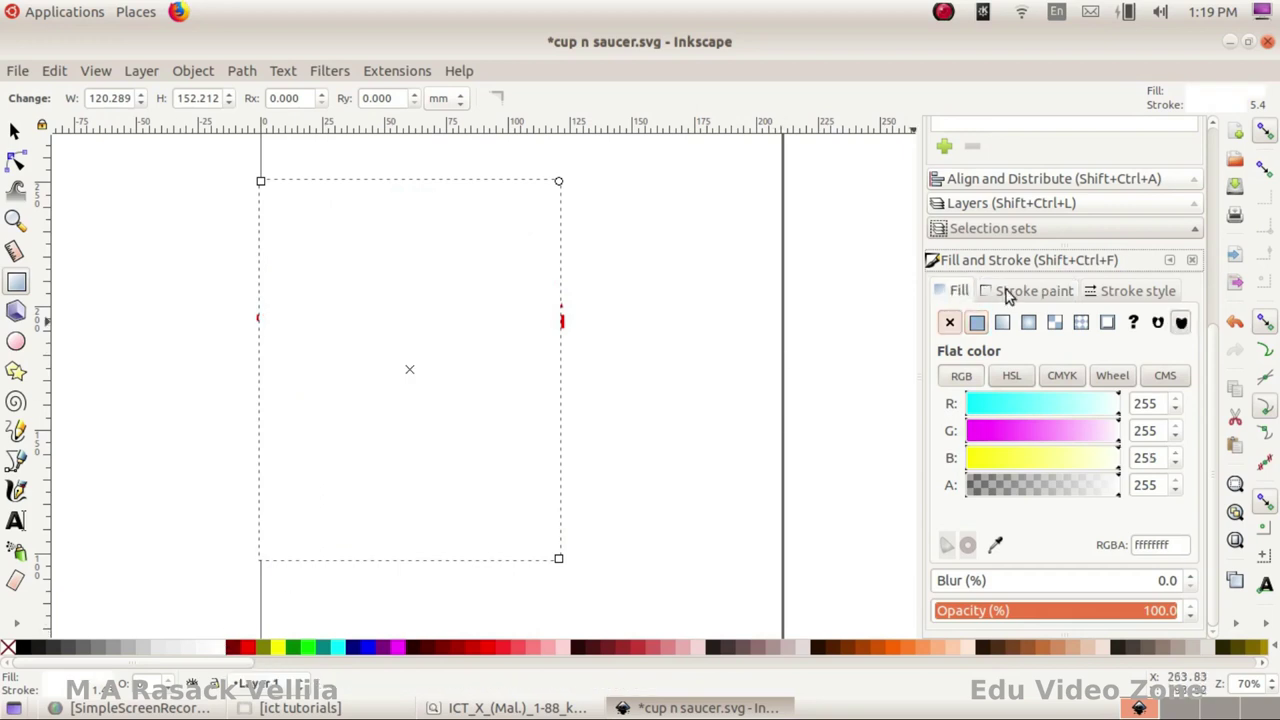
left_click(1008, 292)
left_click(978, 326)
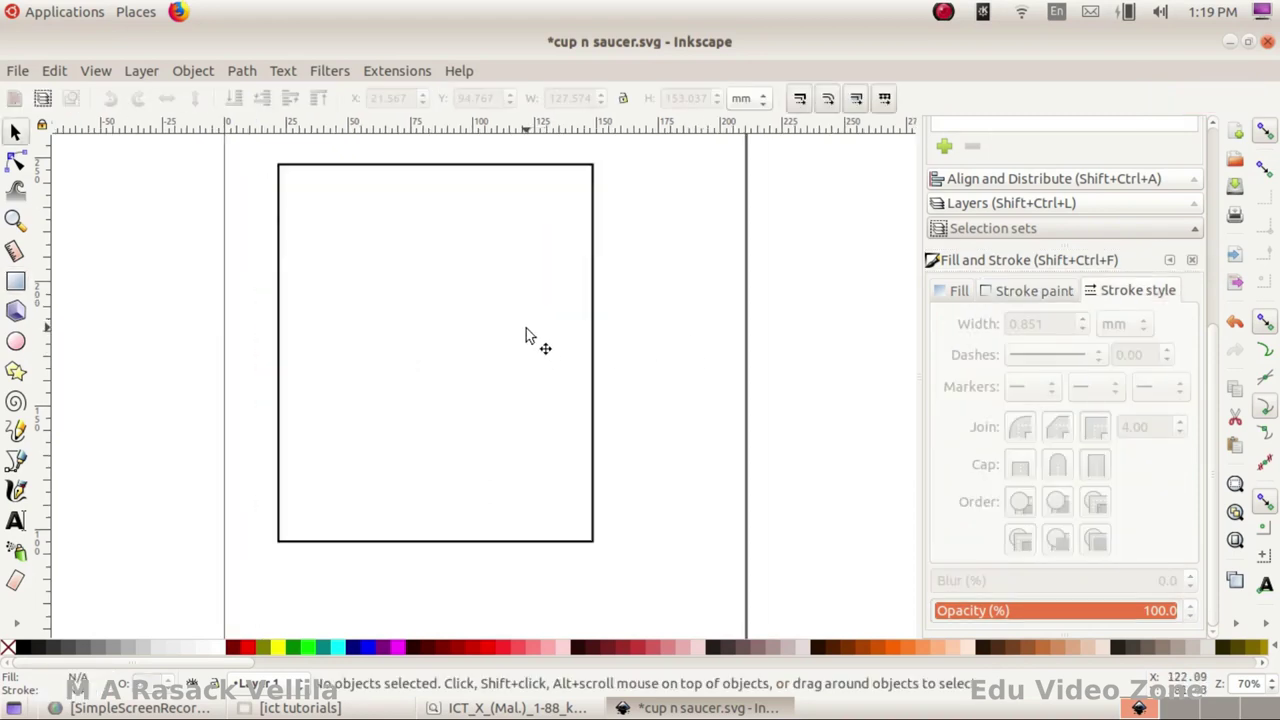
- Send the white rectangle to the bottom, behind the logo artwork
left_click(525, 335)
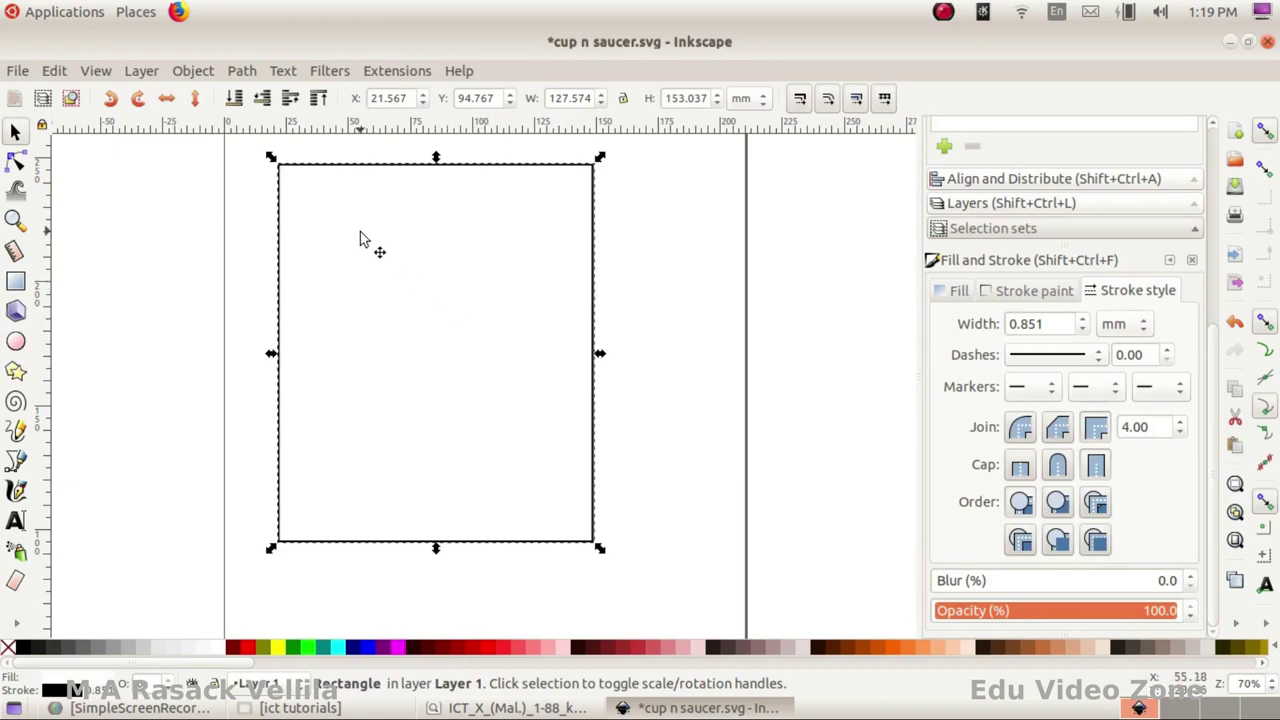
left_click(193, 71)
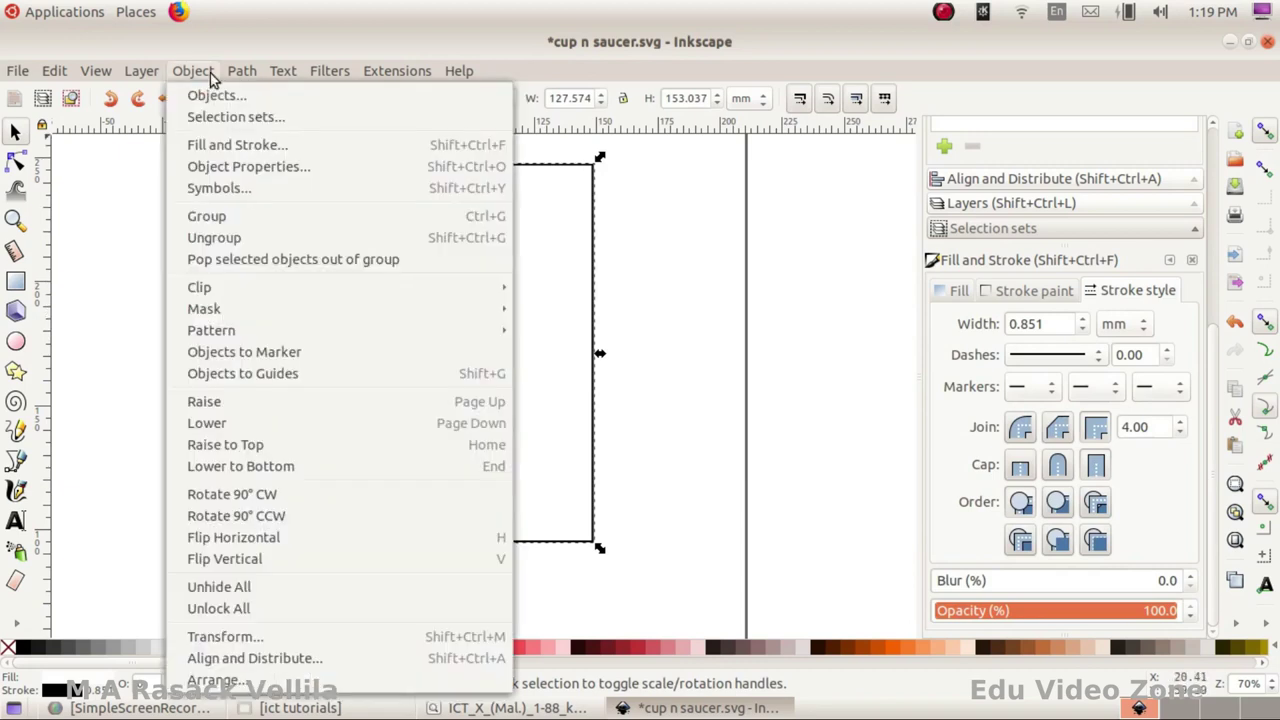
left_click(286, 467)
- Group the rectangle and all logo parts into one object
key("minus")
left_click_drag(270, 164, 670, 587)
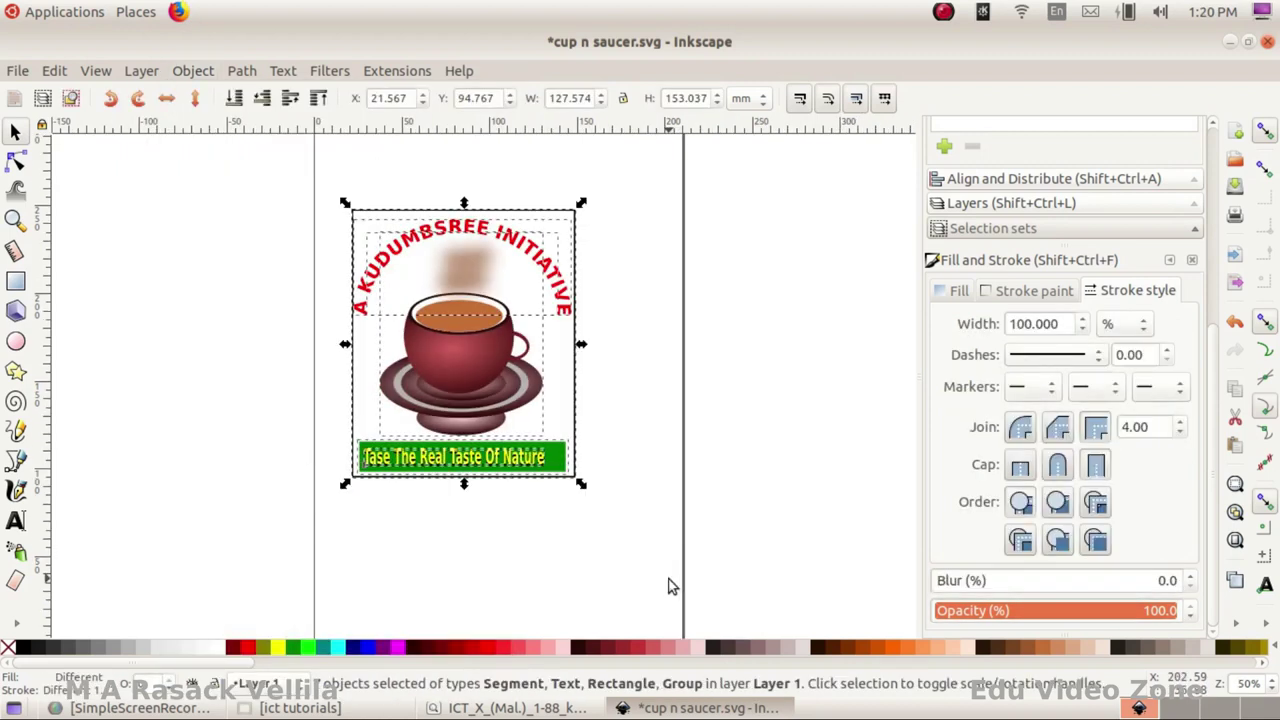
left_click(194, 73)
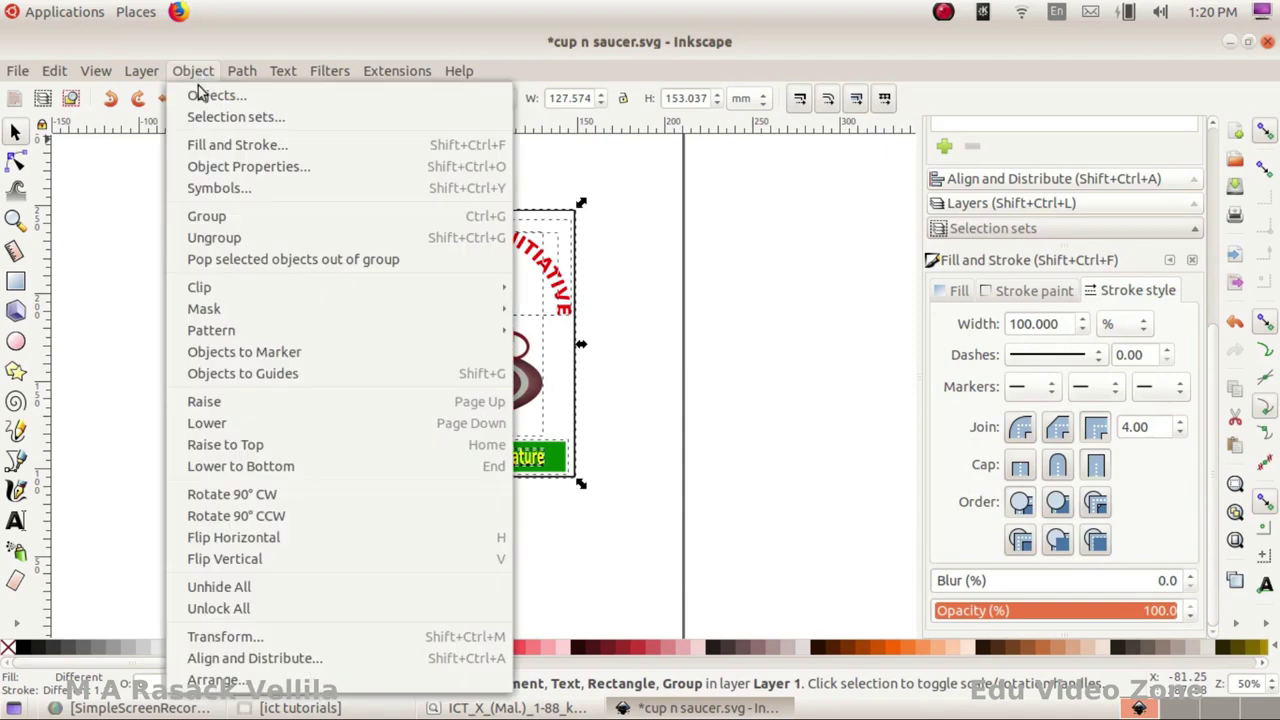
left_click(214, 216)
left_click(664, 384)
left_click(530, 410)
- Save cup n saucer.svg and bring the textbook PDF to the front
left_click(632, 393)
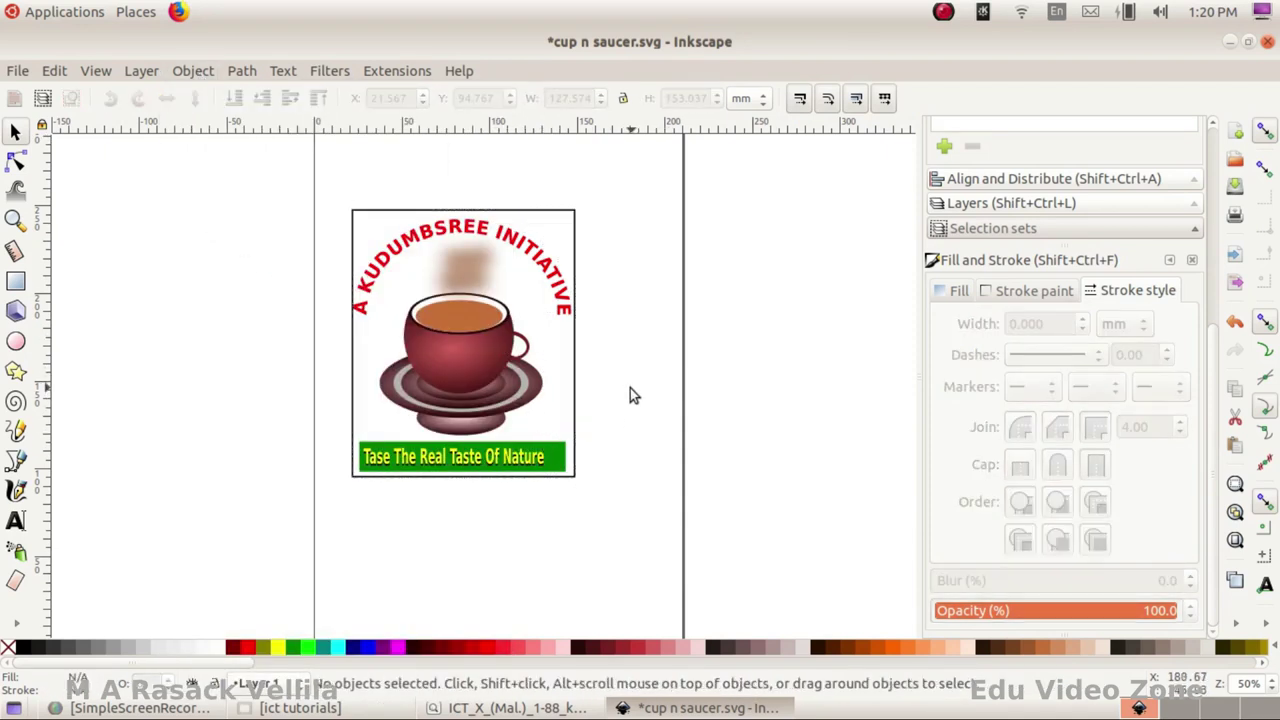
key("ctrl+s")
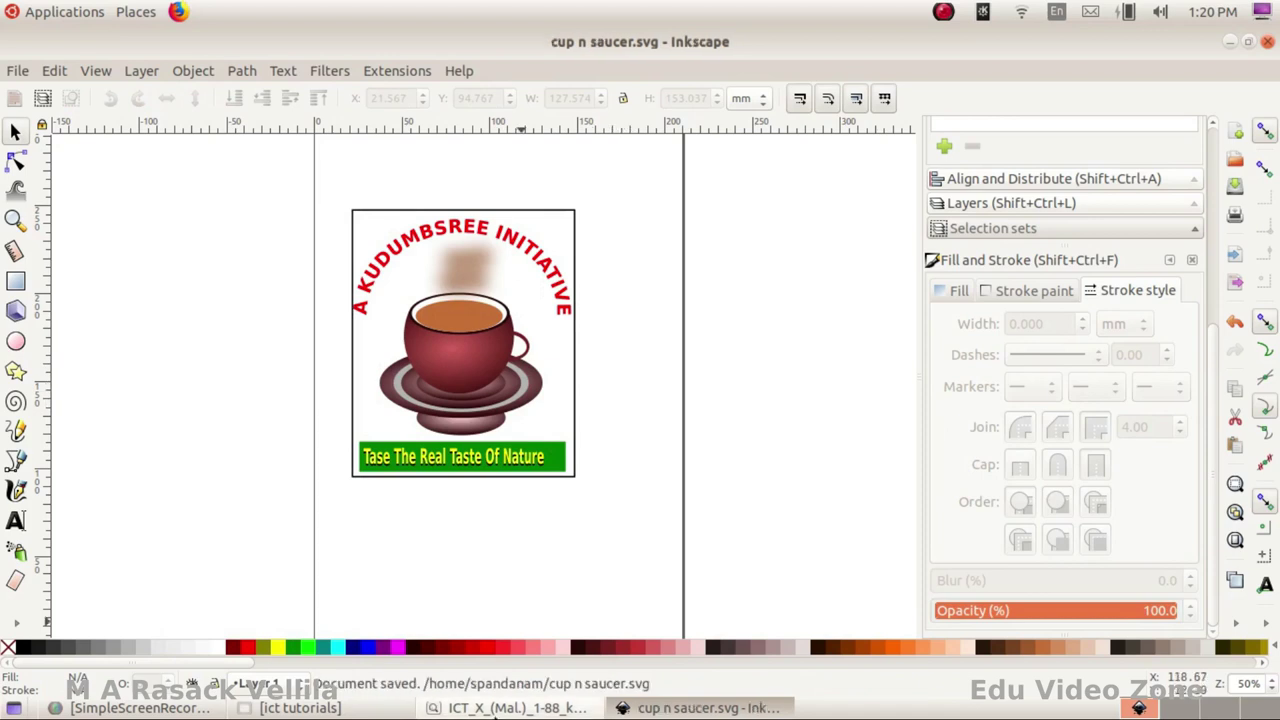
left_click(505, 708)
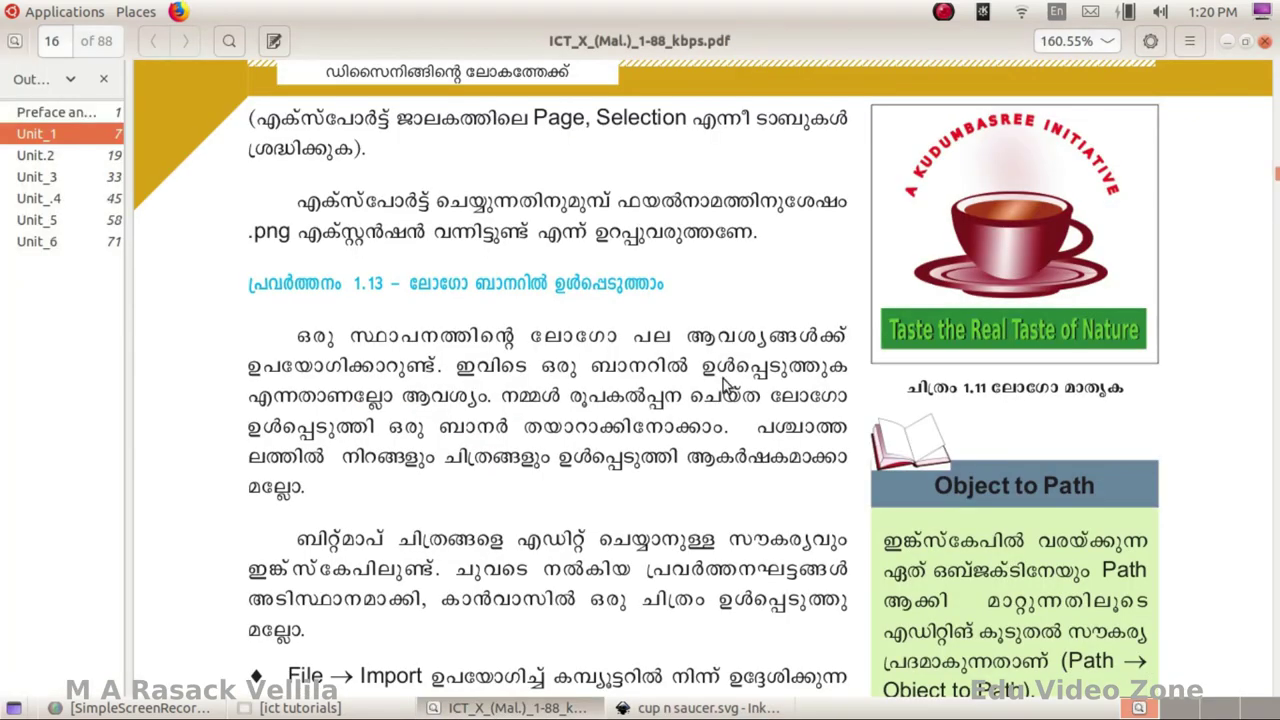
- Scroll the textbook to the page 16 banner example, then return to Inkscape
scroll(857, 337, "down", 10)
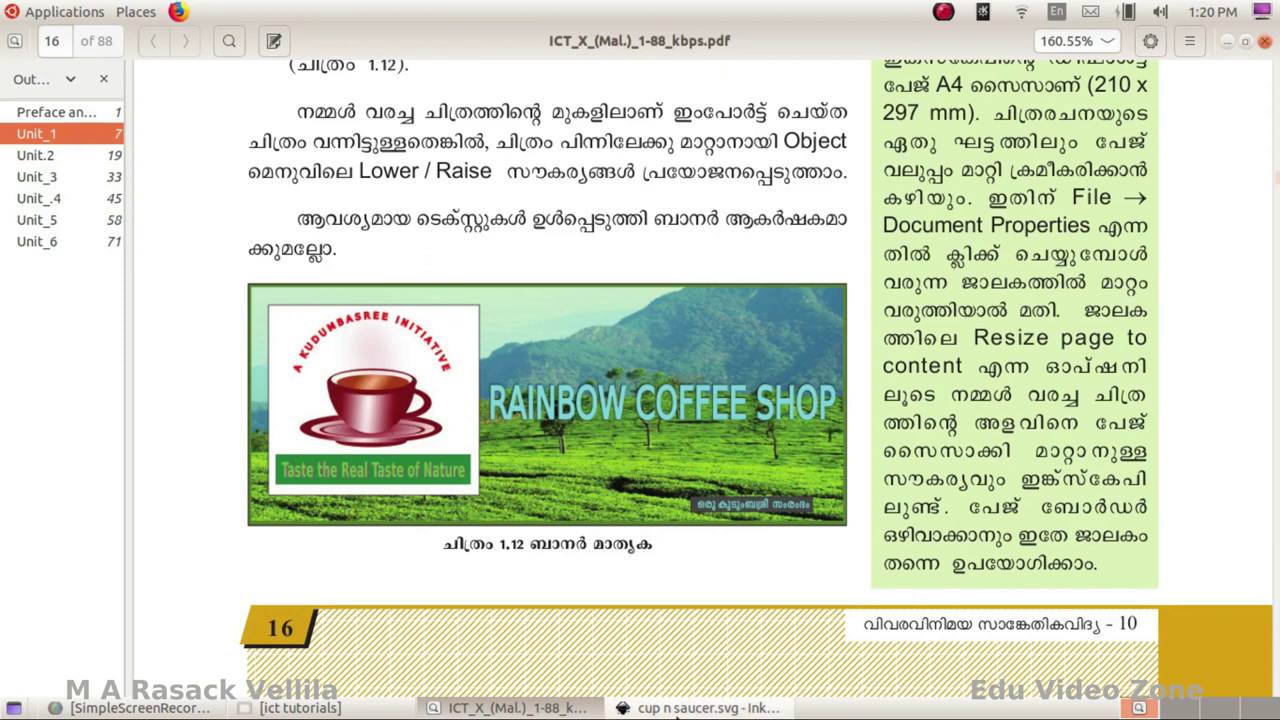
left_click(700, 708)
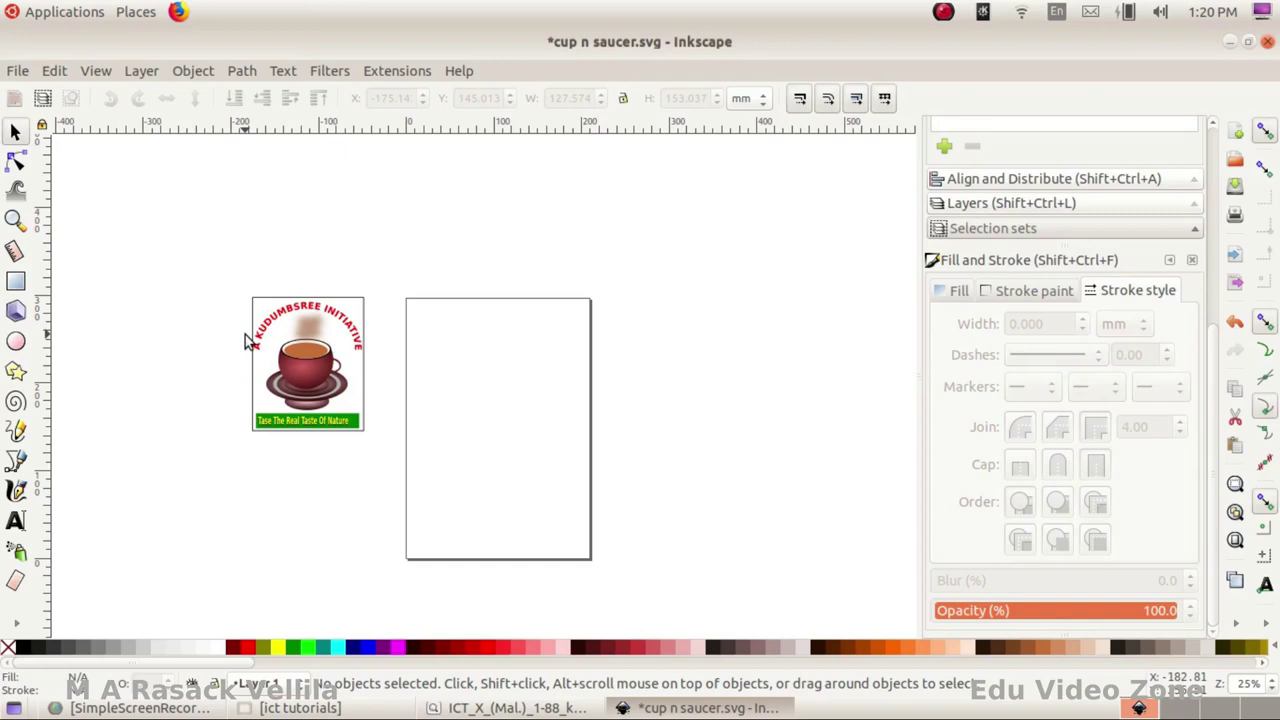
- Start an image import and browse to School_Resources > Standard_10
left_click(18, 72)
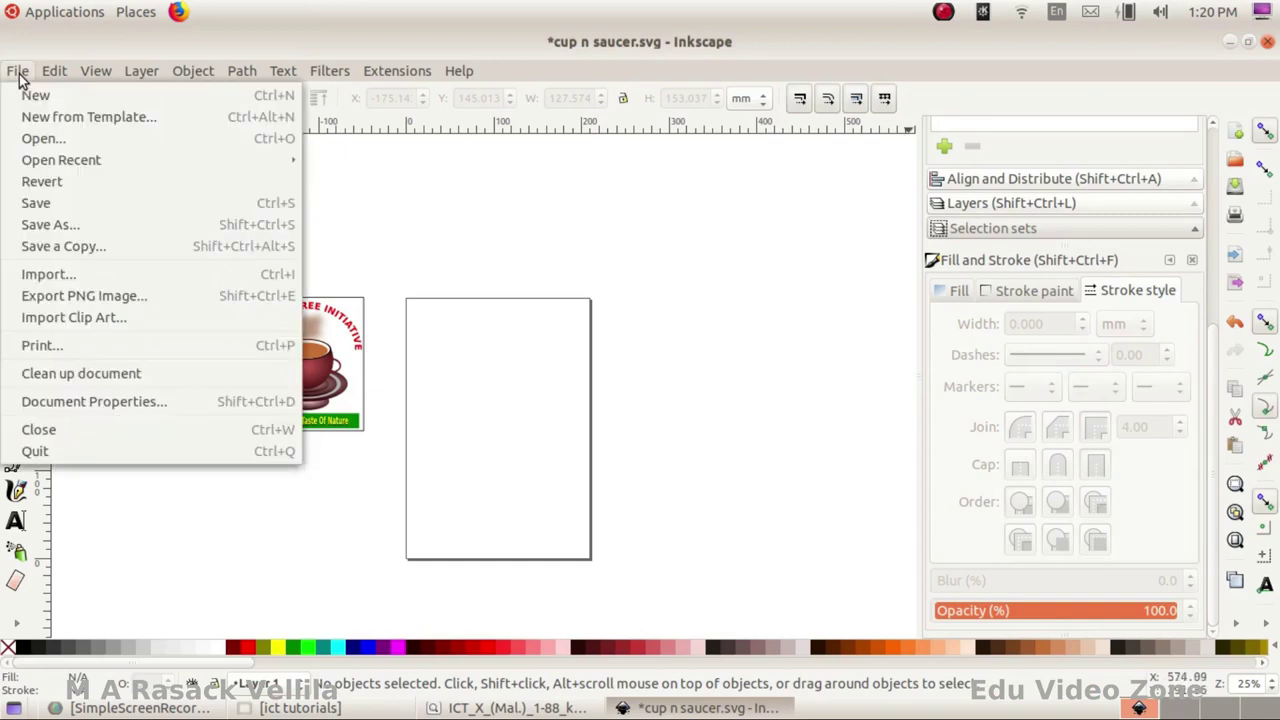
left_click(51, 274)
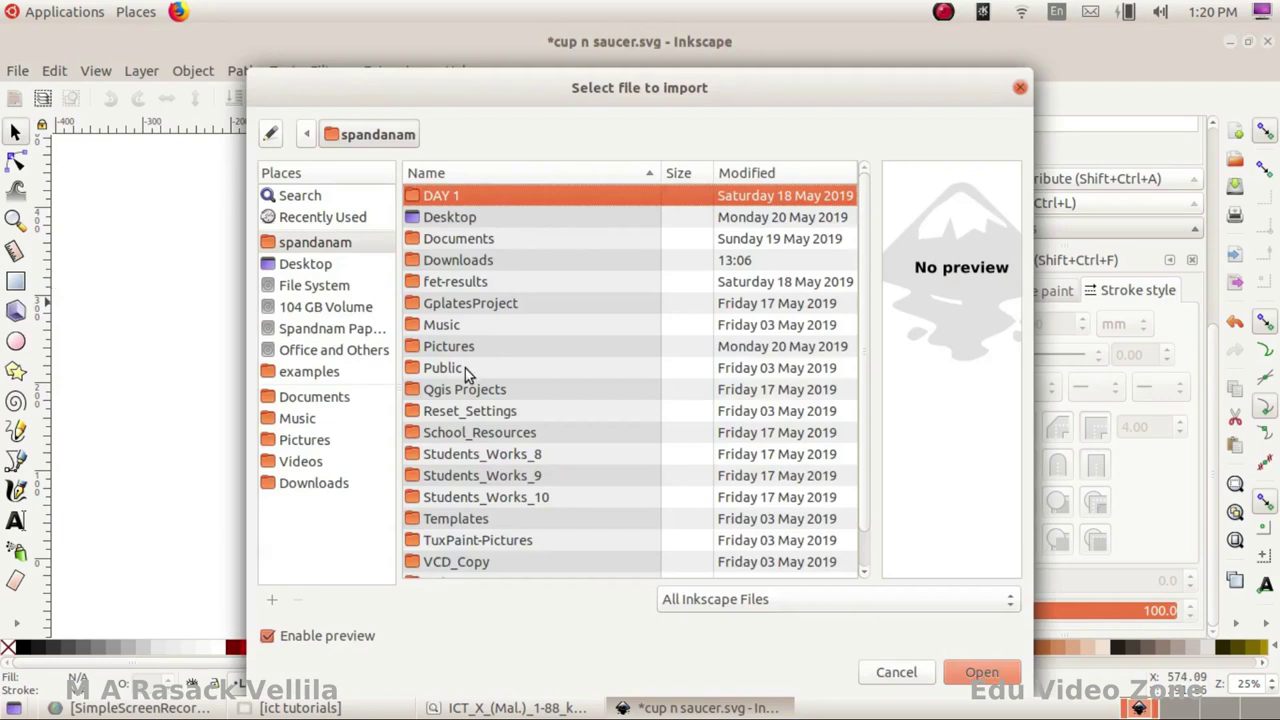
scroll(435, 460, "down", 1)
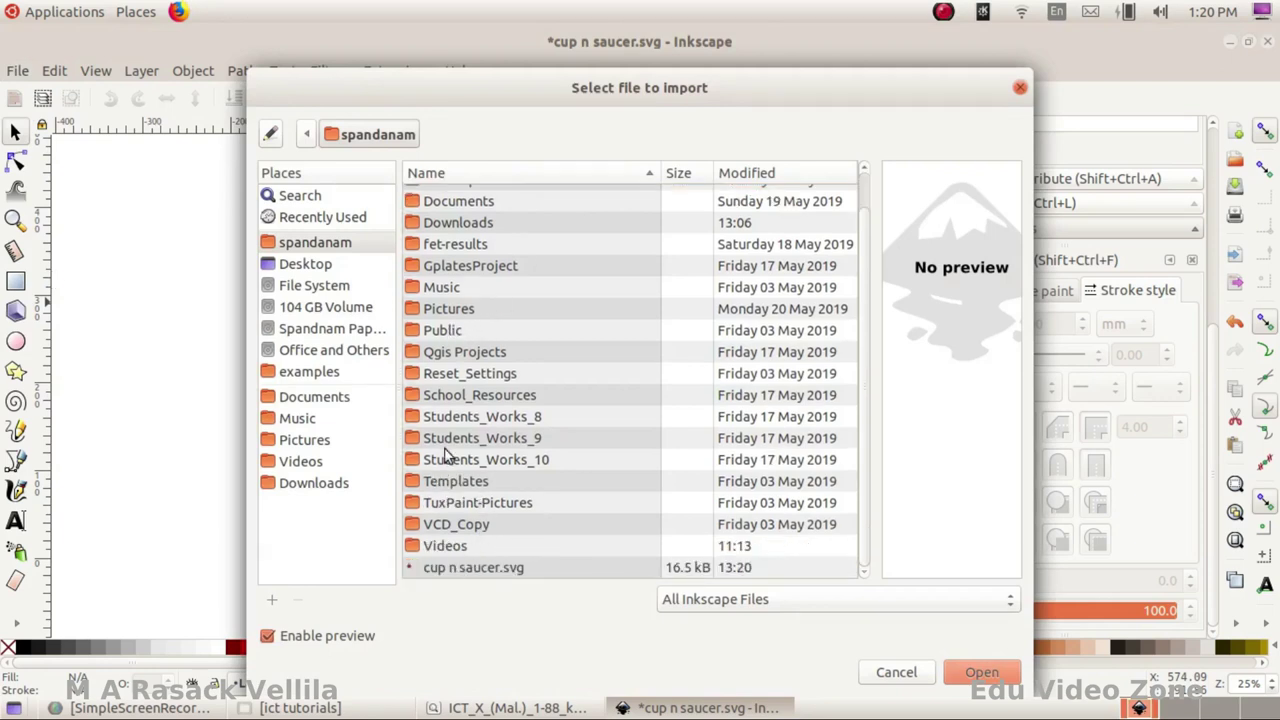
scroll(450, 400, "up", 1)
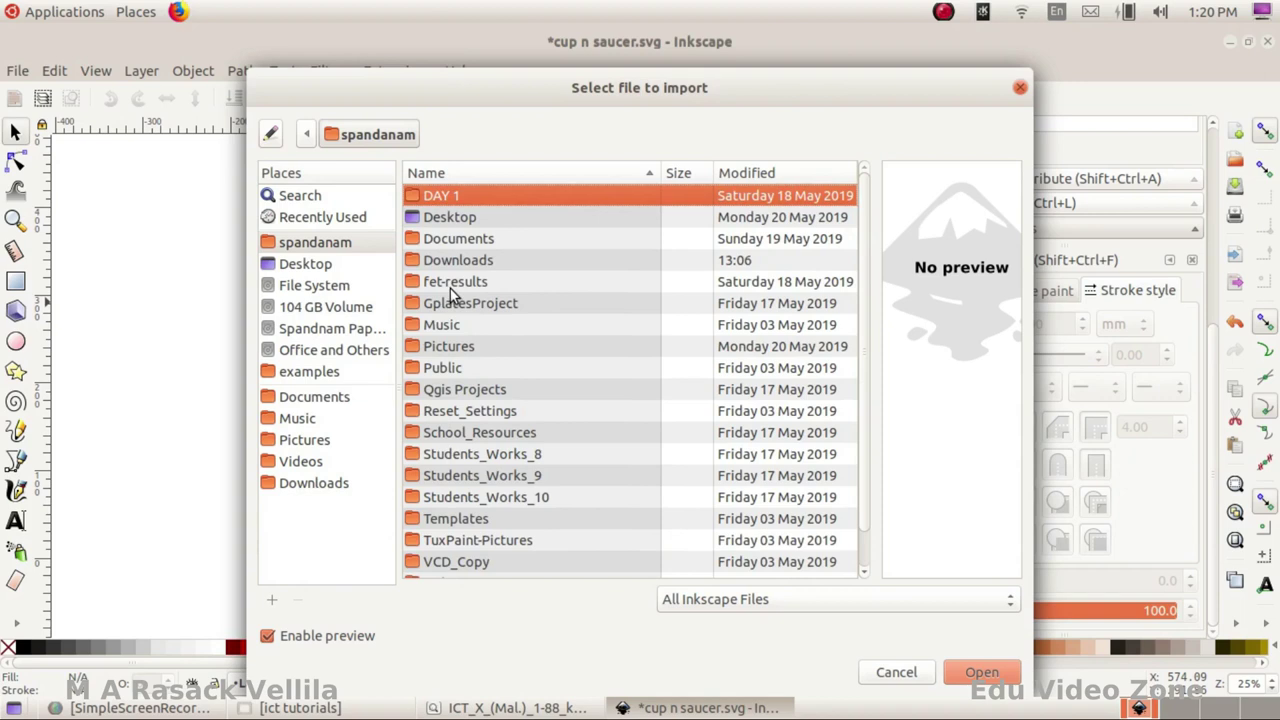
double_click(478, 432)
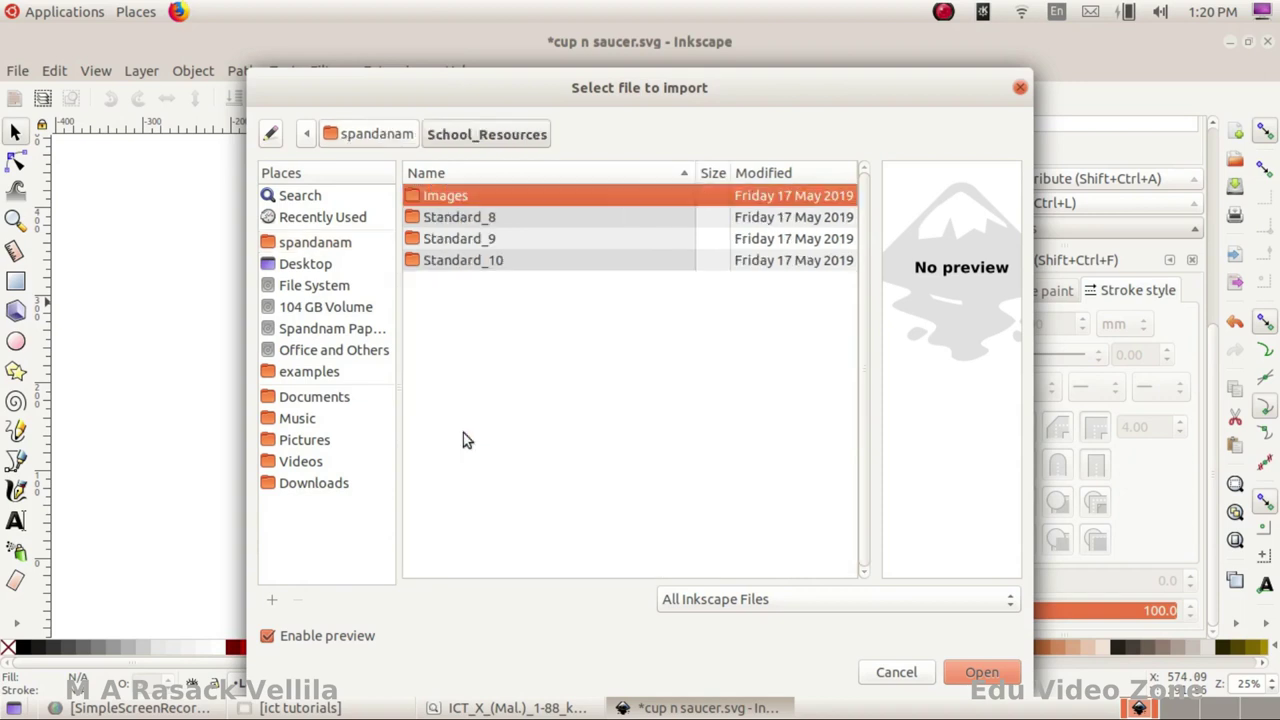
double_click(462, 262)
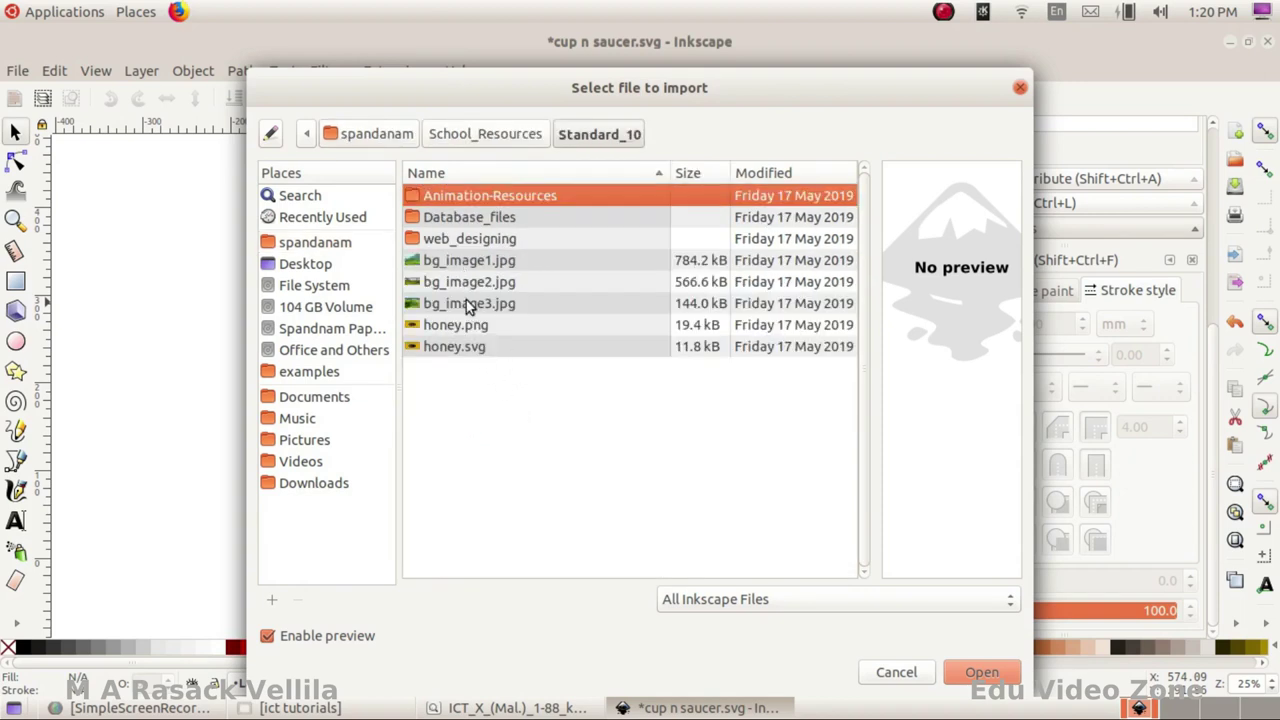
- Preview the three background images and import bg_image1.jpg
left_click(461, 261)
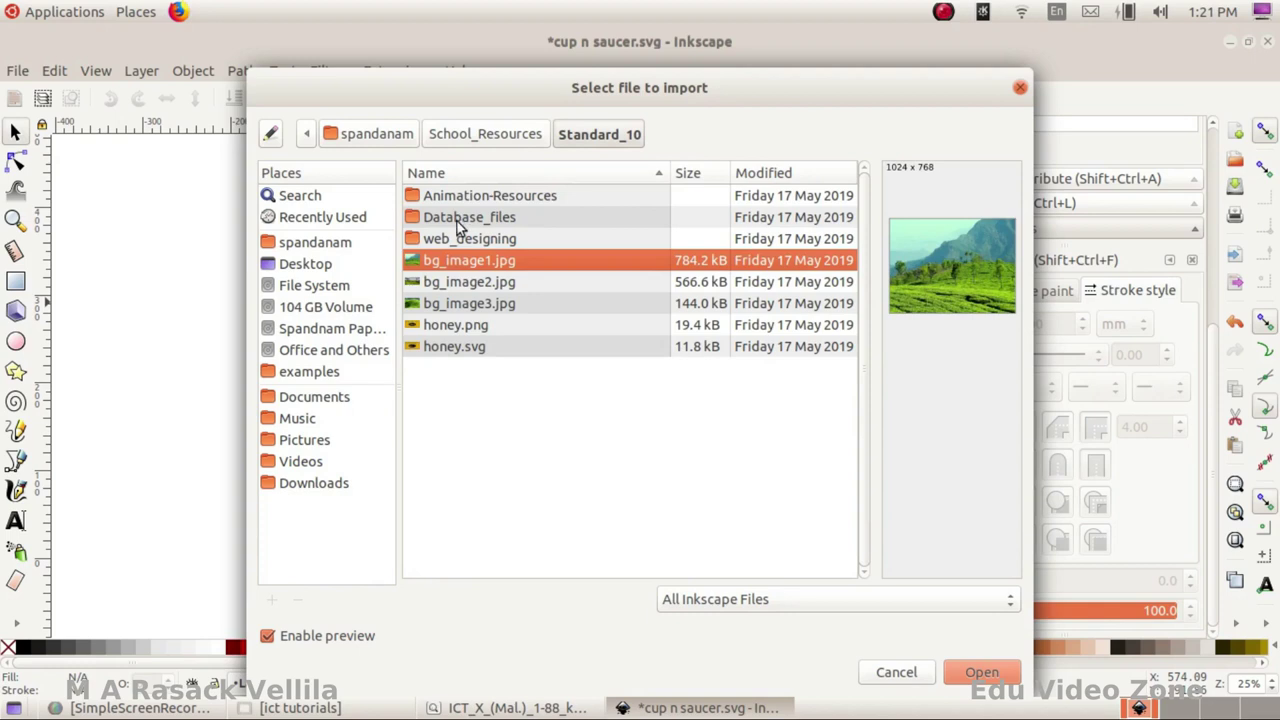
left_click(450, 284)
left_click(453, 307)
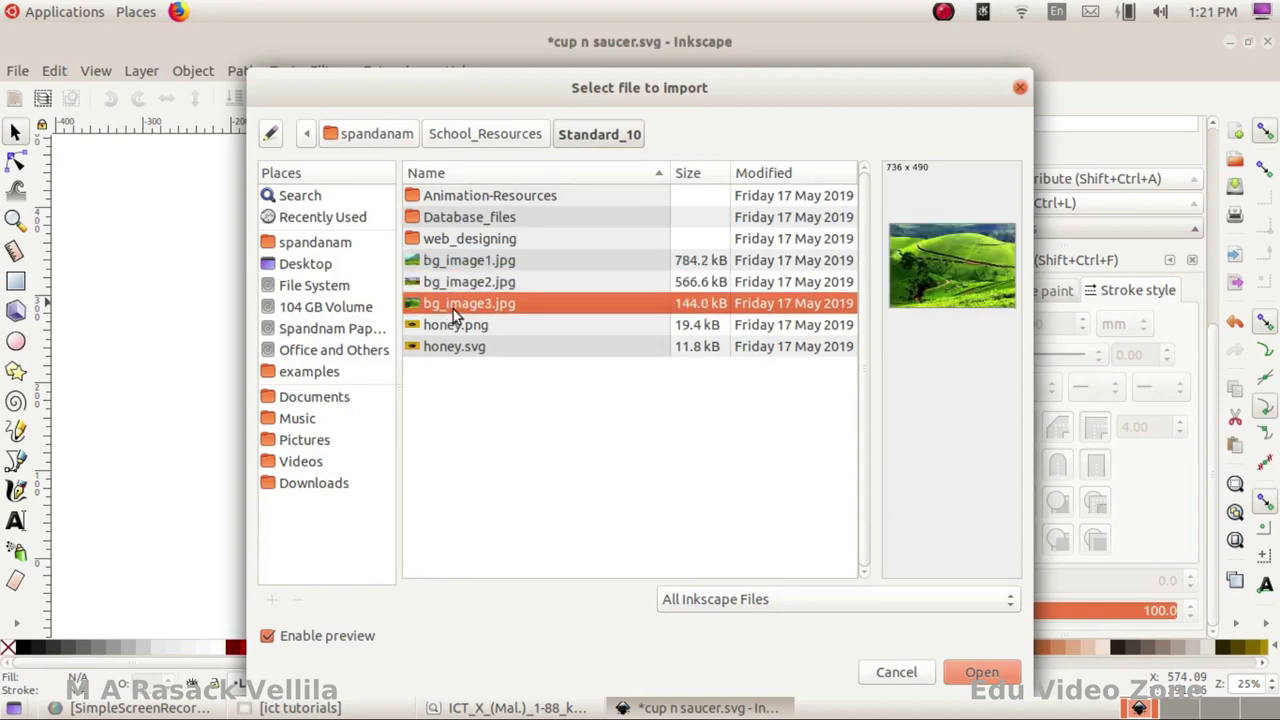
left_click(461, 264)
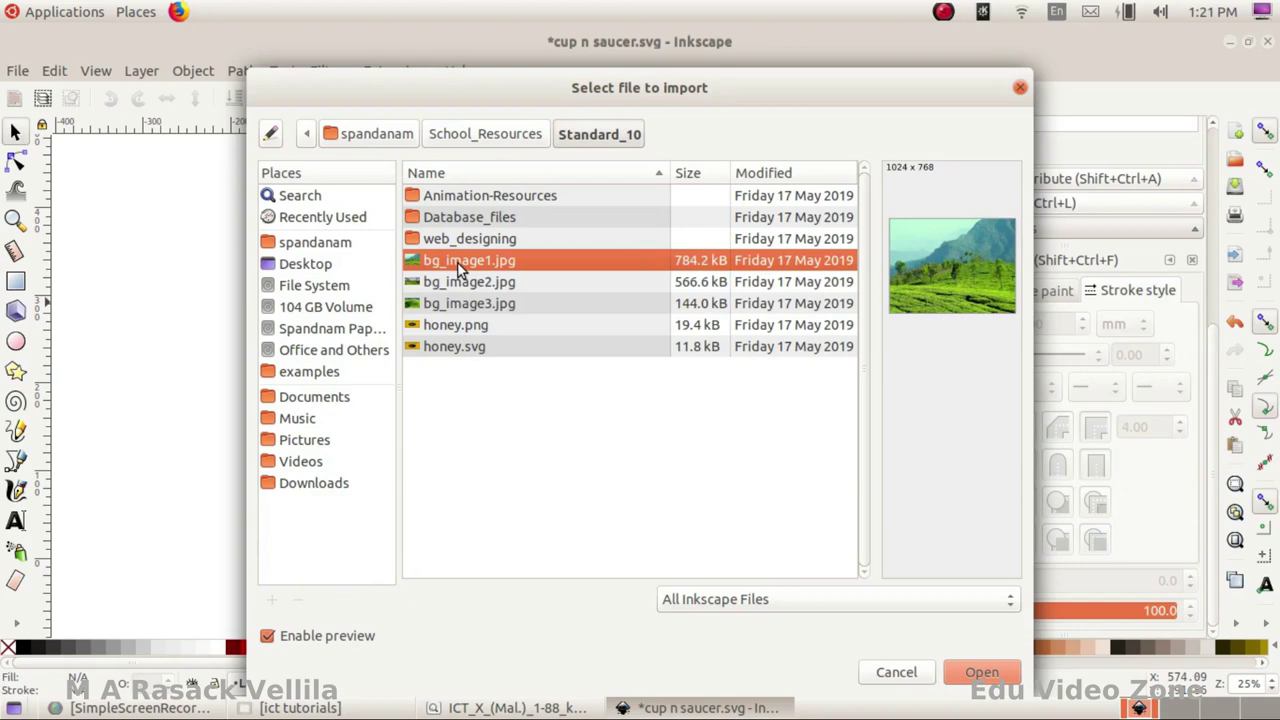
left_click(1005, 676)
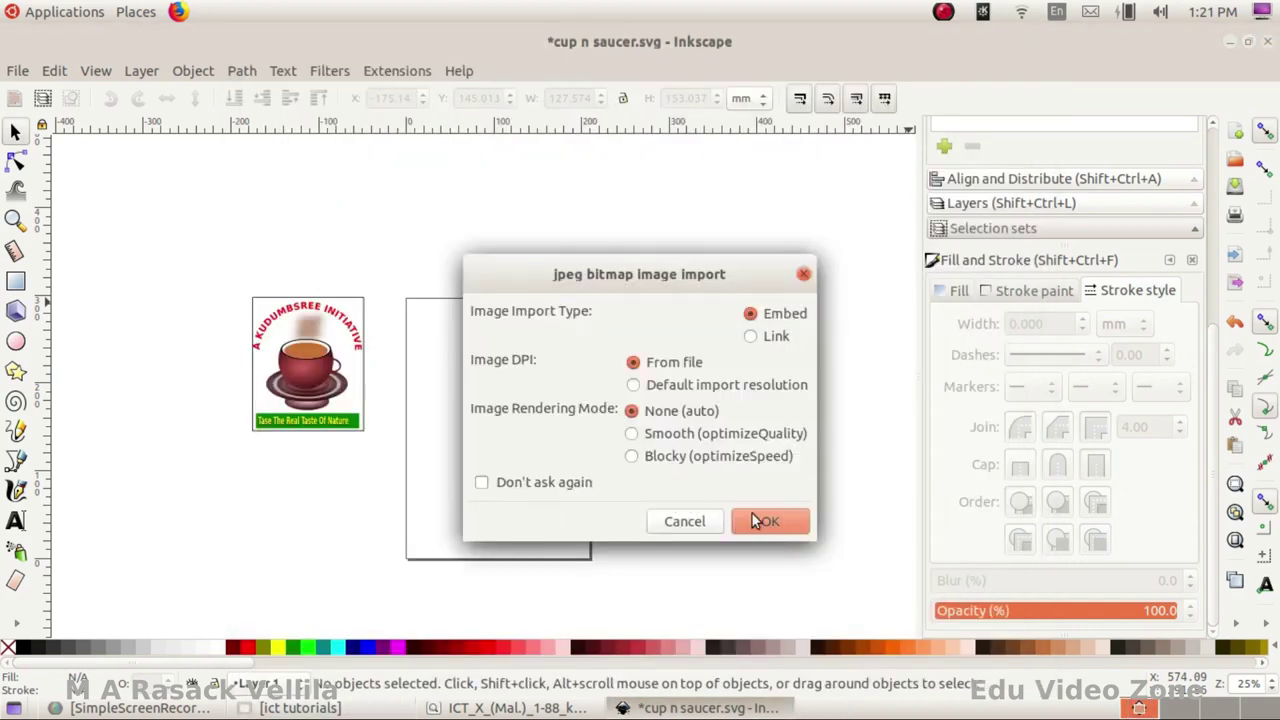
- Embed the photo and resize it into a wide banner beside the logo
left_click(768, 526)
left_click_drag(765, 524, 563, 394)
left_click_drag(749, 262, 709, 367)
left_click(748, 388)
left_click_drag(556, 437, 568, 408)
key("3")
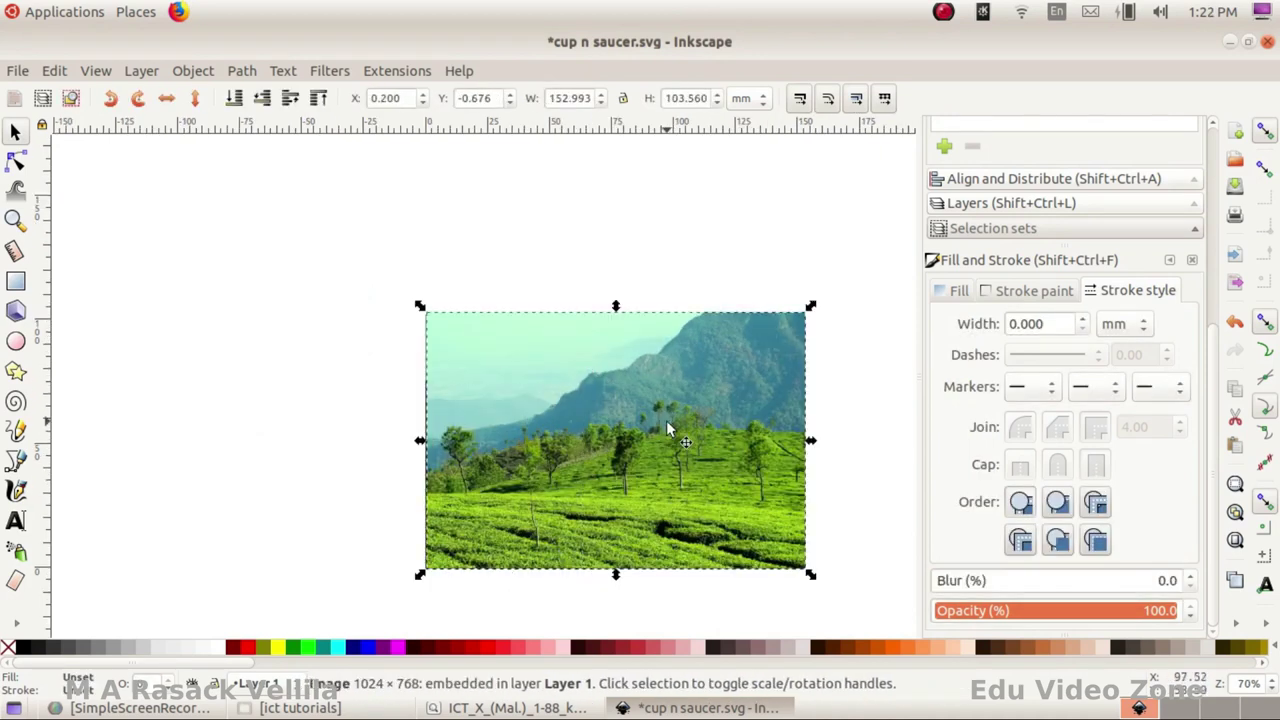
- Lower the tea-plantation photo to the bottom, behind the logo
left_click(194, 71)
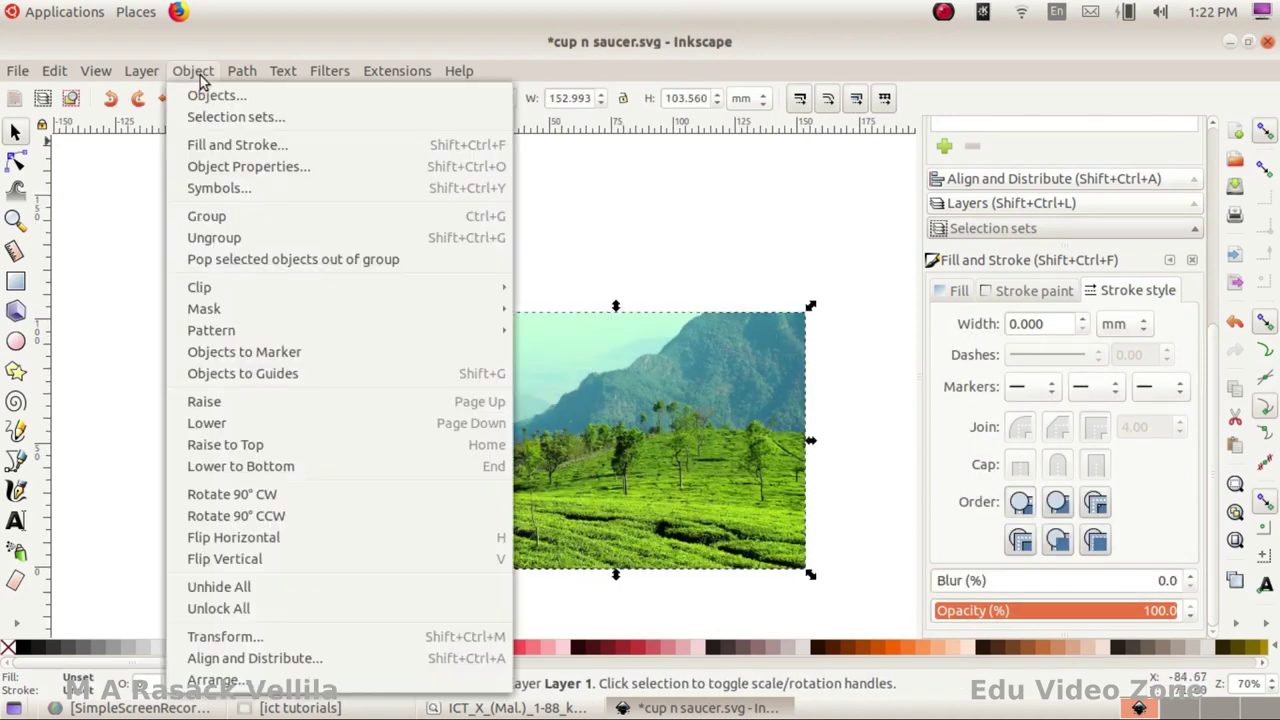
left_click(262, 474)
scroll(190, 410, "down", 2)
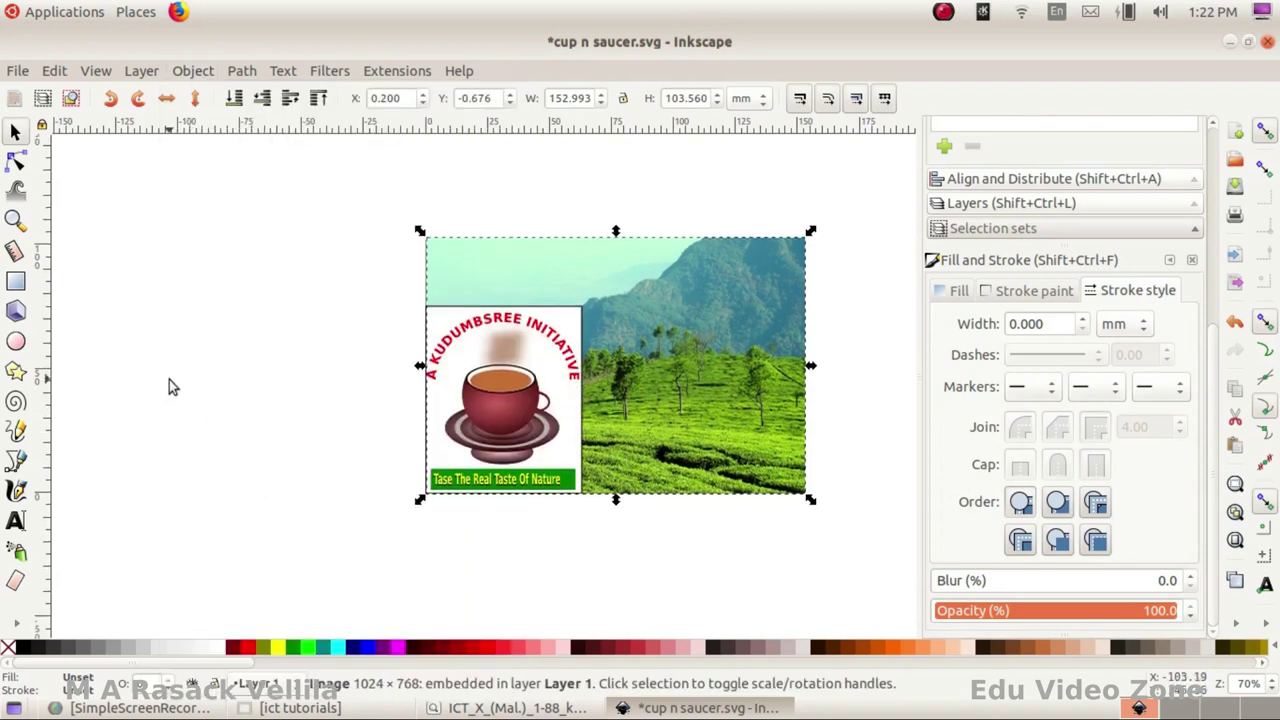
left_click(244, 558)
- Shrink the logo group and place it at the photo's left edge
left_click(503, 382)
left_click_drag(503, 382, 514, 343)
left_click_drag(598, 261, 584, 286)
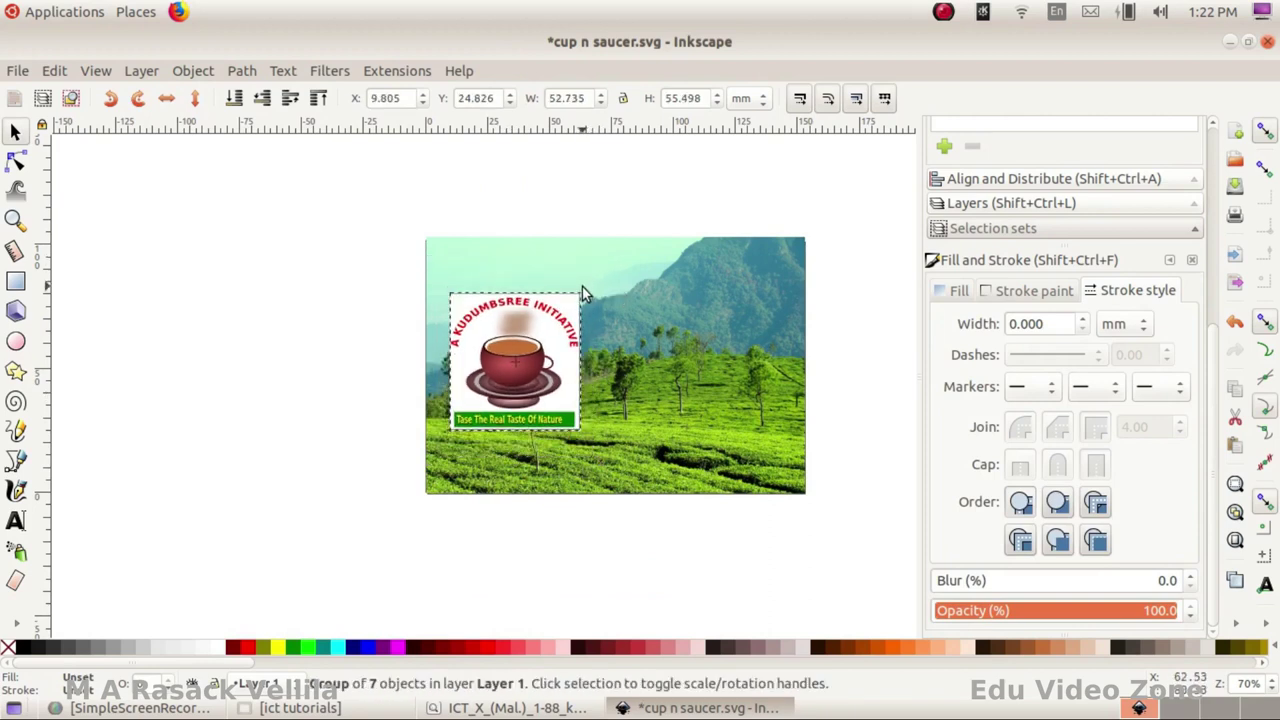
left_click_drag(546, 360, 527, 377)
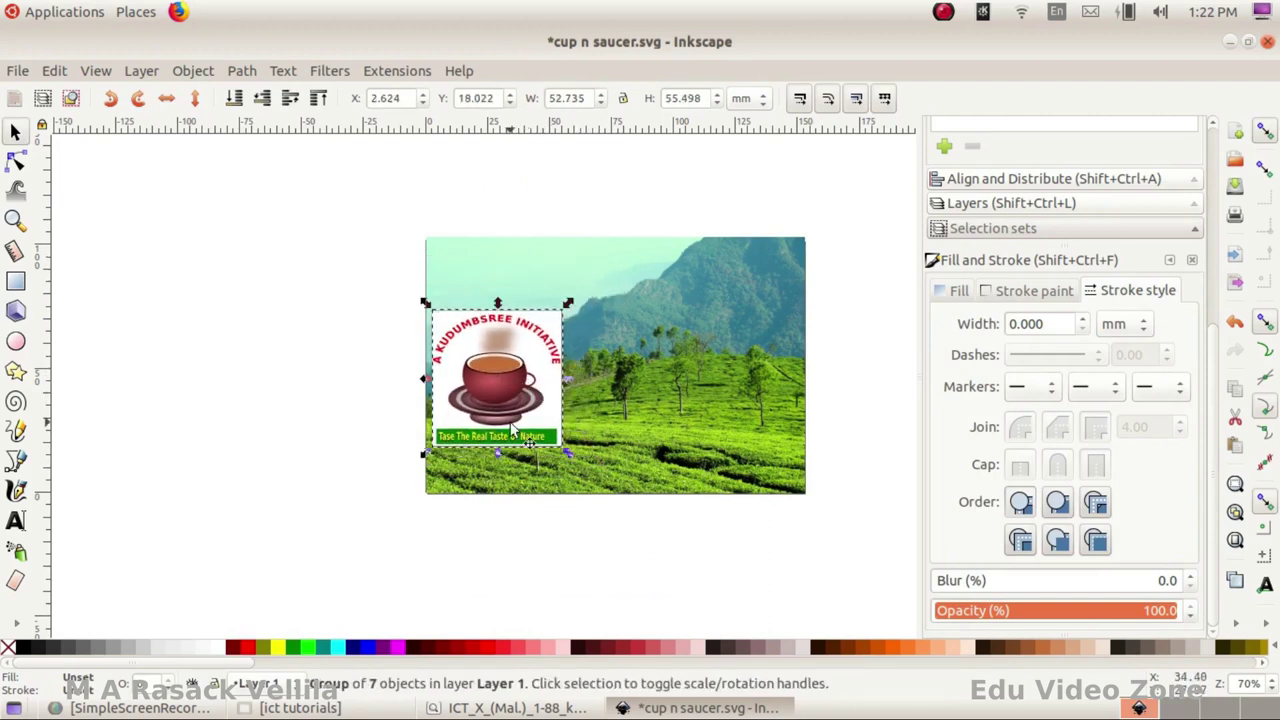
left_click(484, 708)
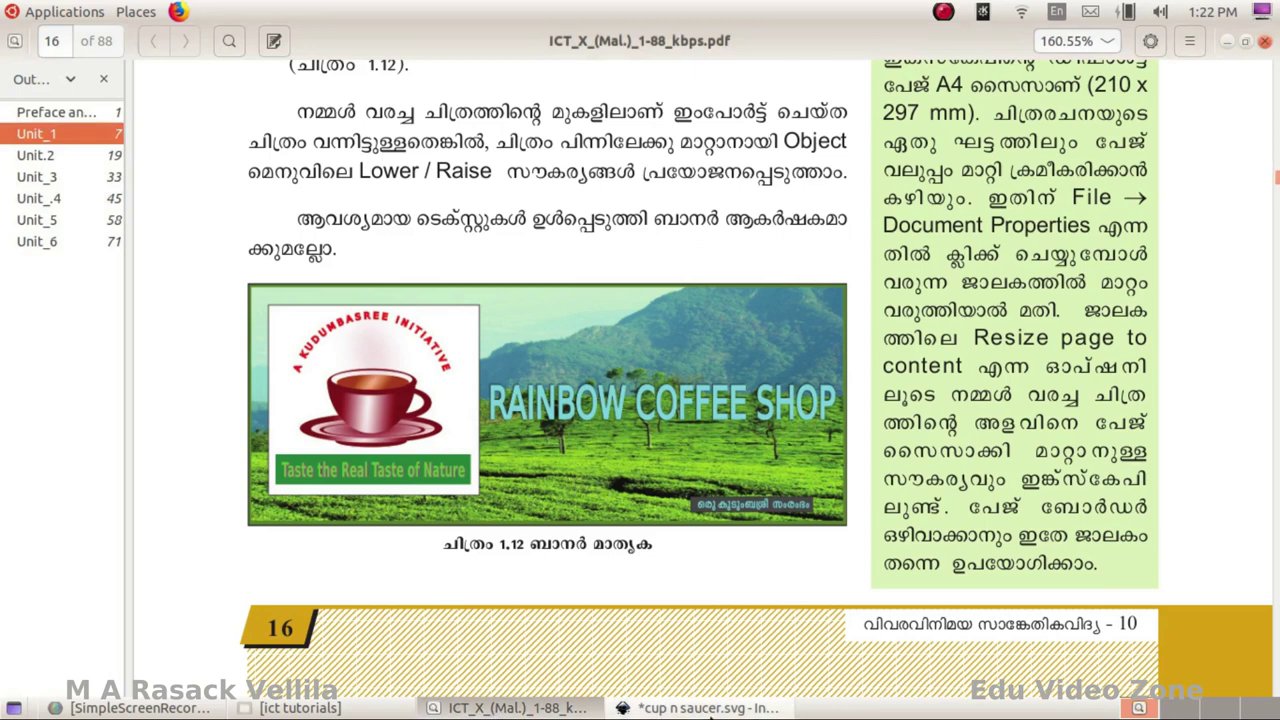
- Back in Inkscape, deselect the logo and pick the Text tool
left_click(710, 708)
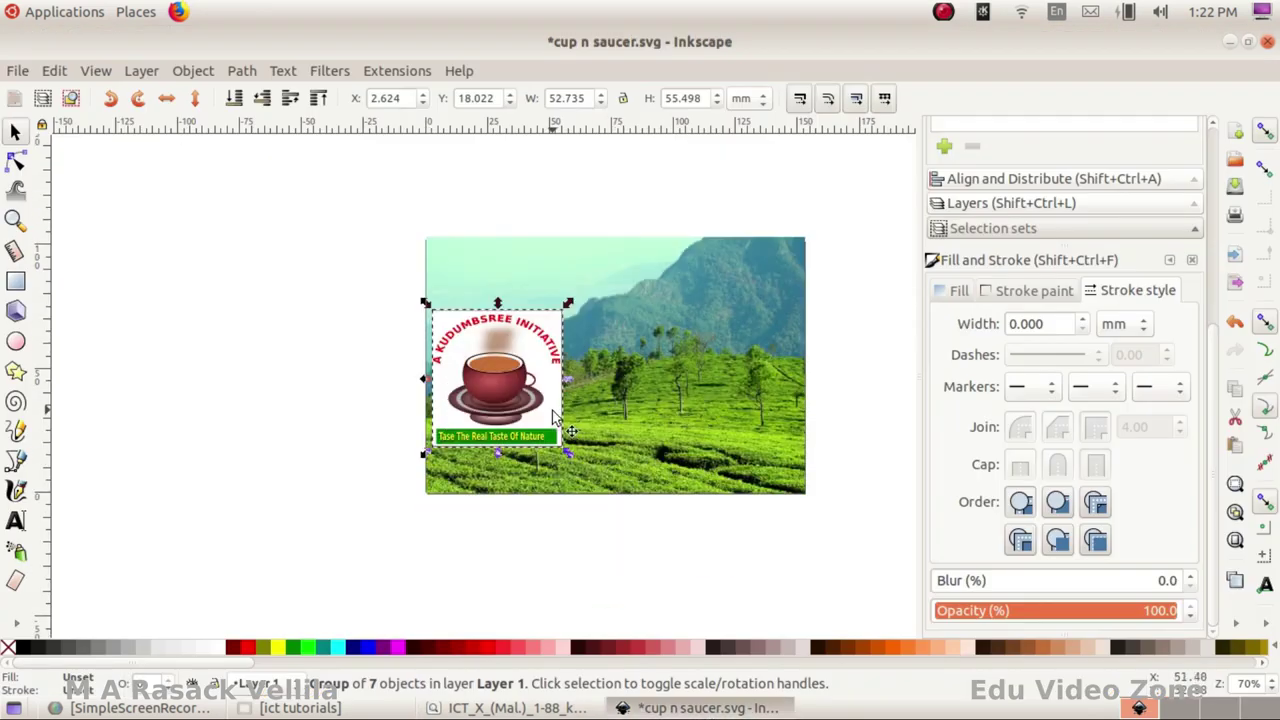
left_click(343, 426)
scroll(200, 345, "down", 2)
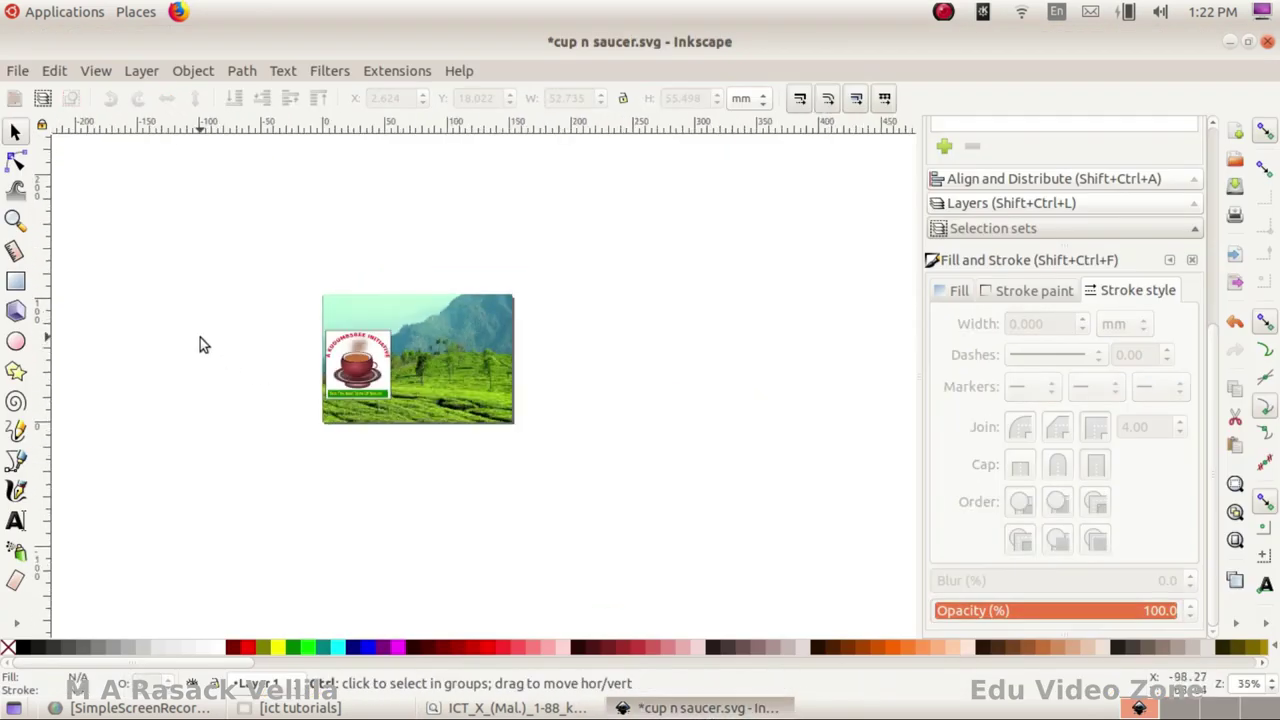
scroll(541, 385, "up", 2)
scroll(290, 318, "up", 1)
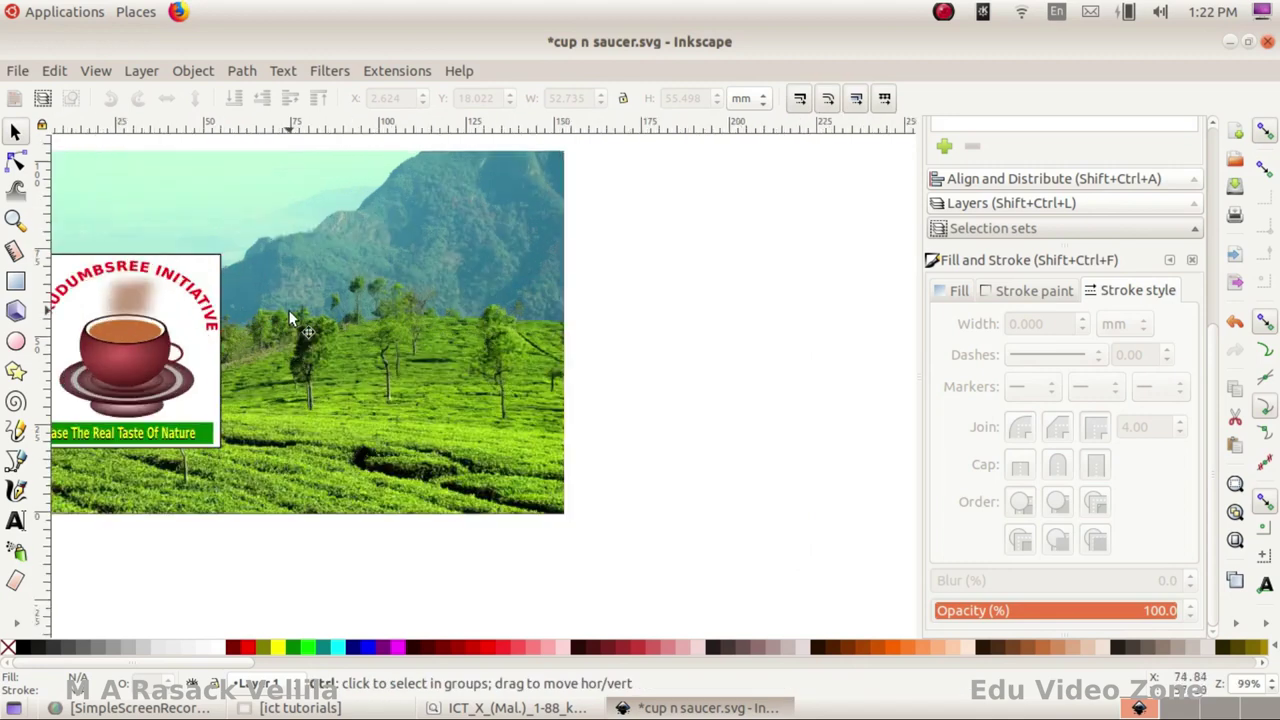
left_click(30, 519)
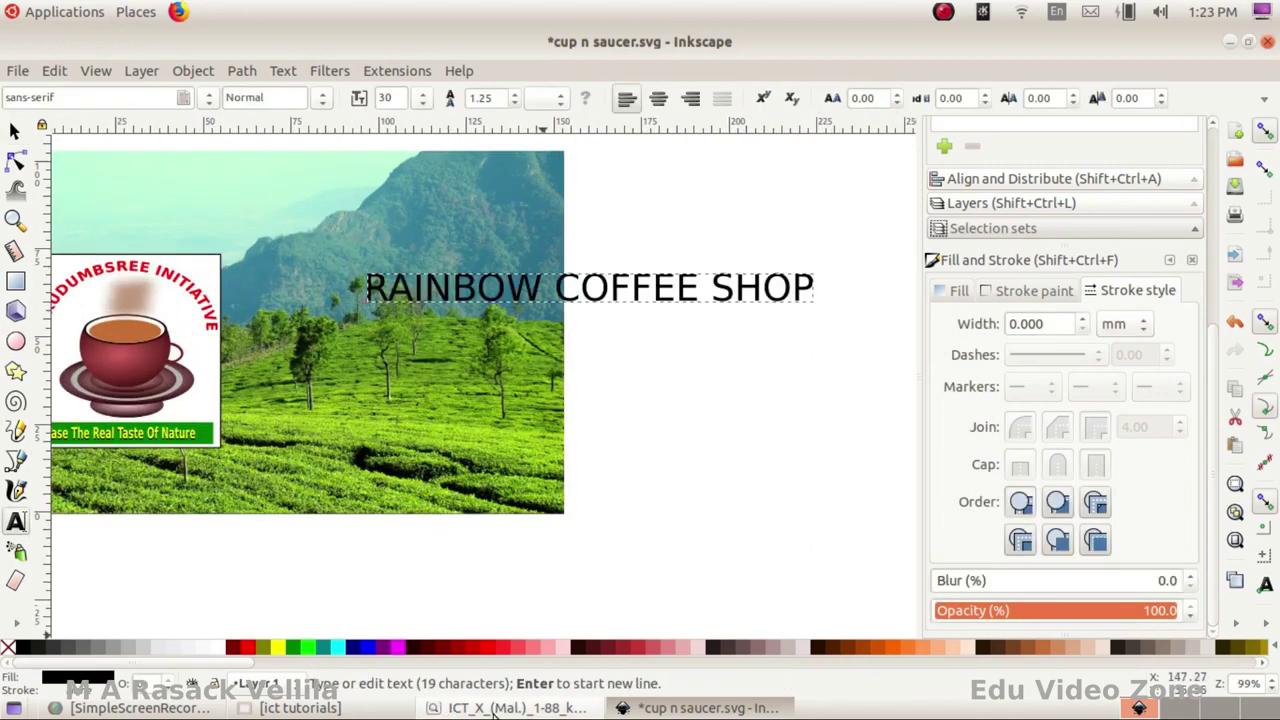
- Check the textbook's banner example, then return to the Inkscape drawing
left_click(493, 712)
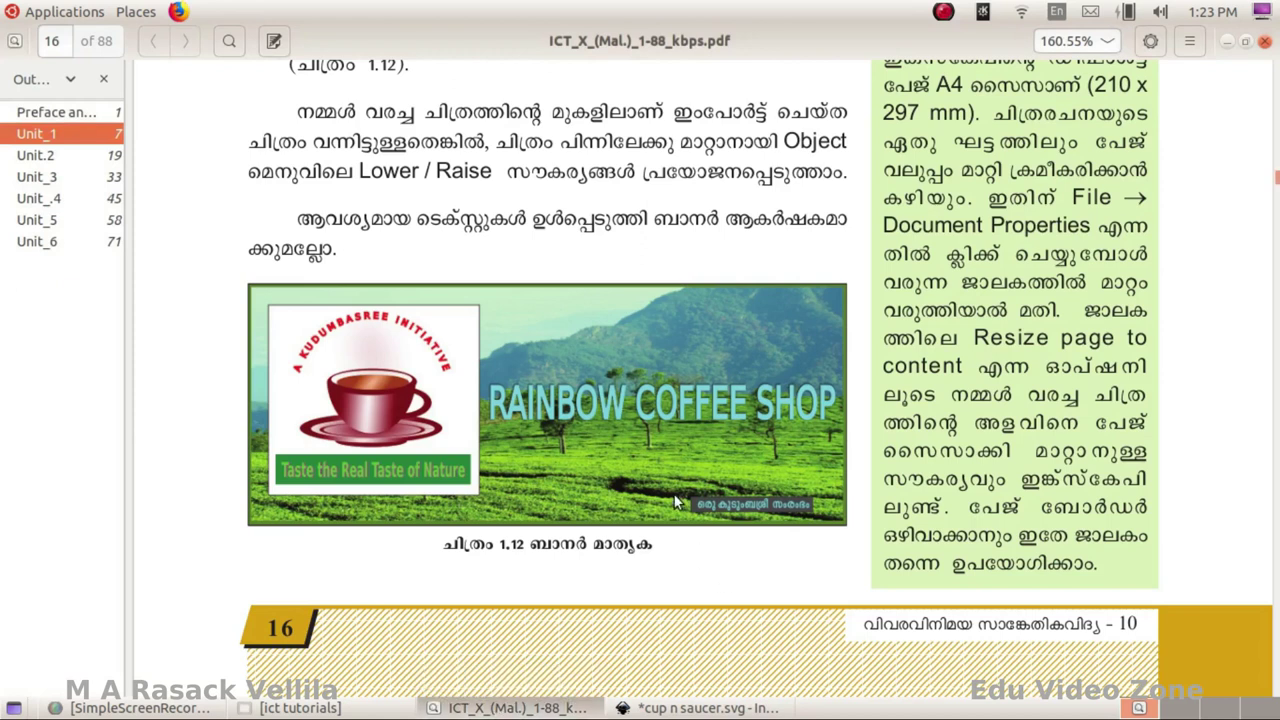
scroll(676, 503, "up", 4)
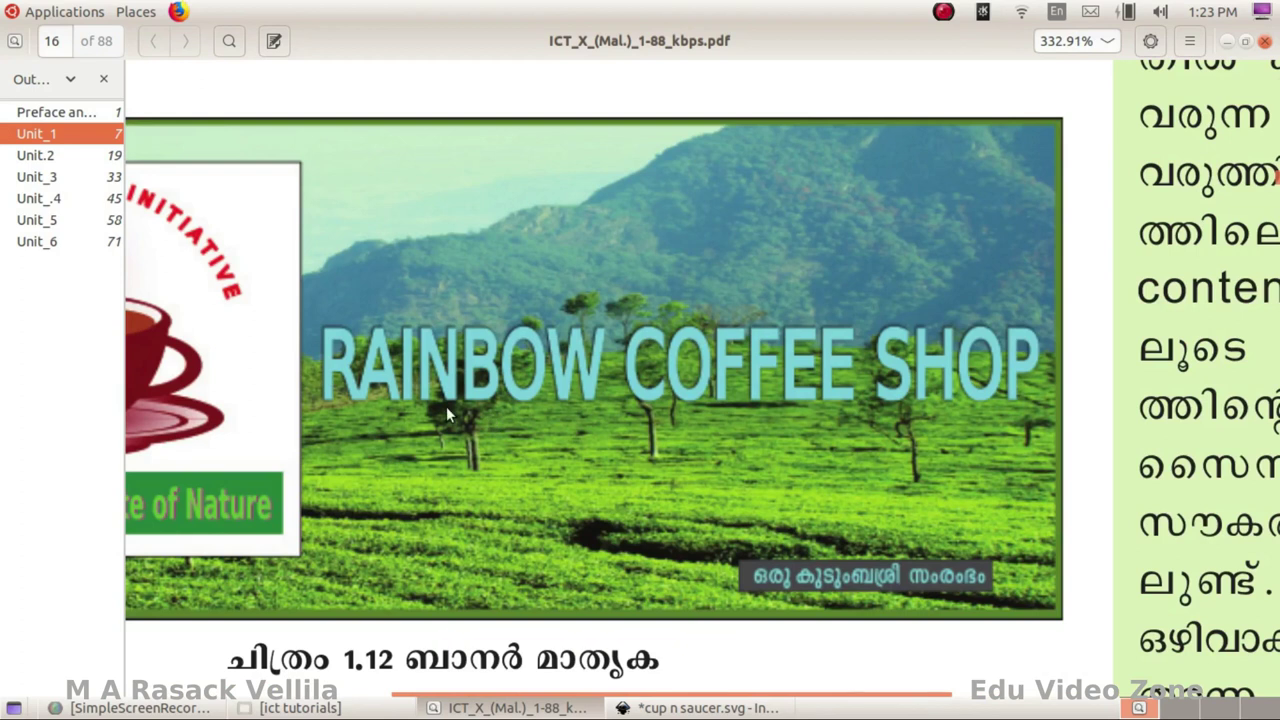
left_click(651, 707)
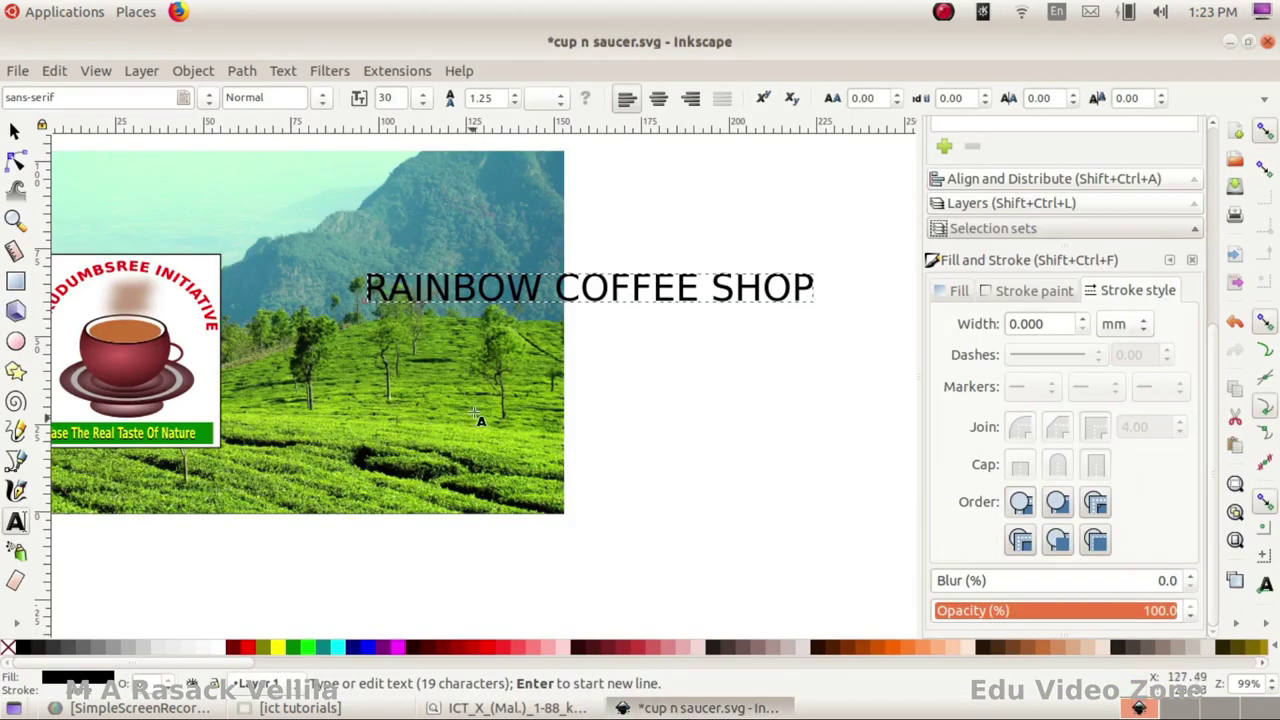
- Make the RAINBOW COFFEE SHOP text cyan and move it over the photo
left_click(341, 650)
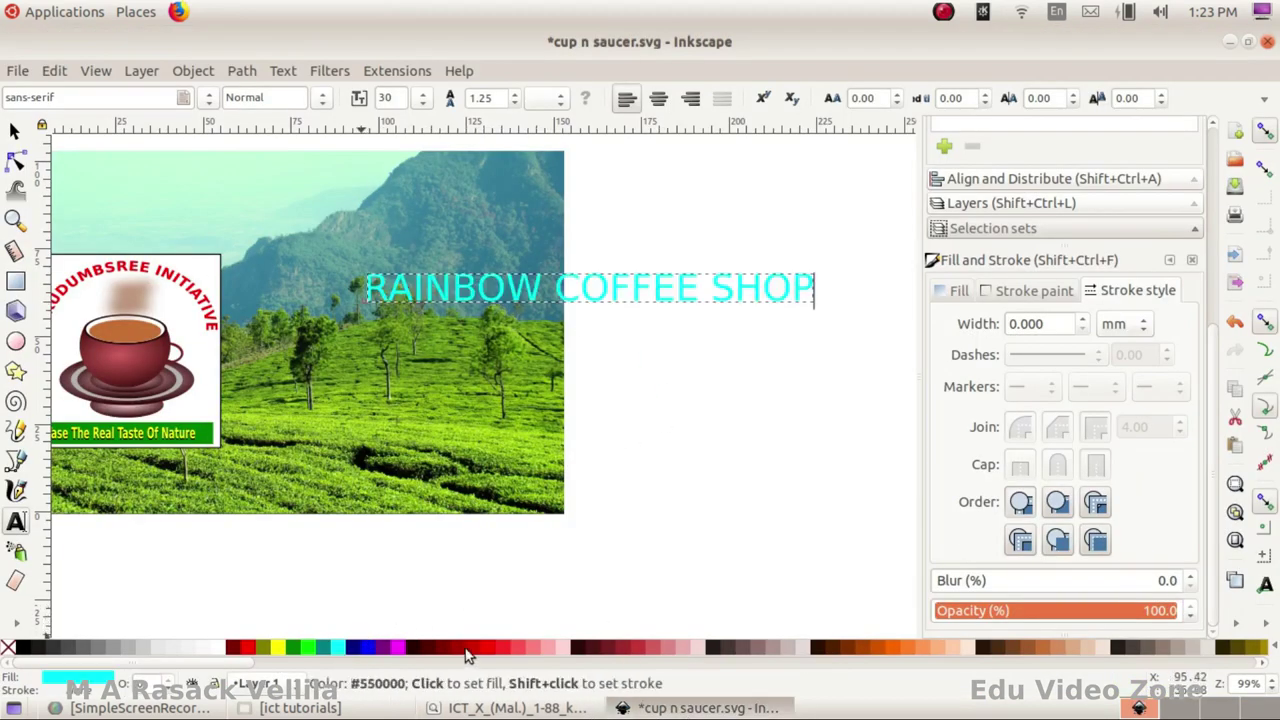
left_click(14, 136)
left_click_drag(503, 297, 406, 349)
scroll(516, 356, "down", 2, "ctrl")
scroll(509, 304, "up", 1, "ctrl")
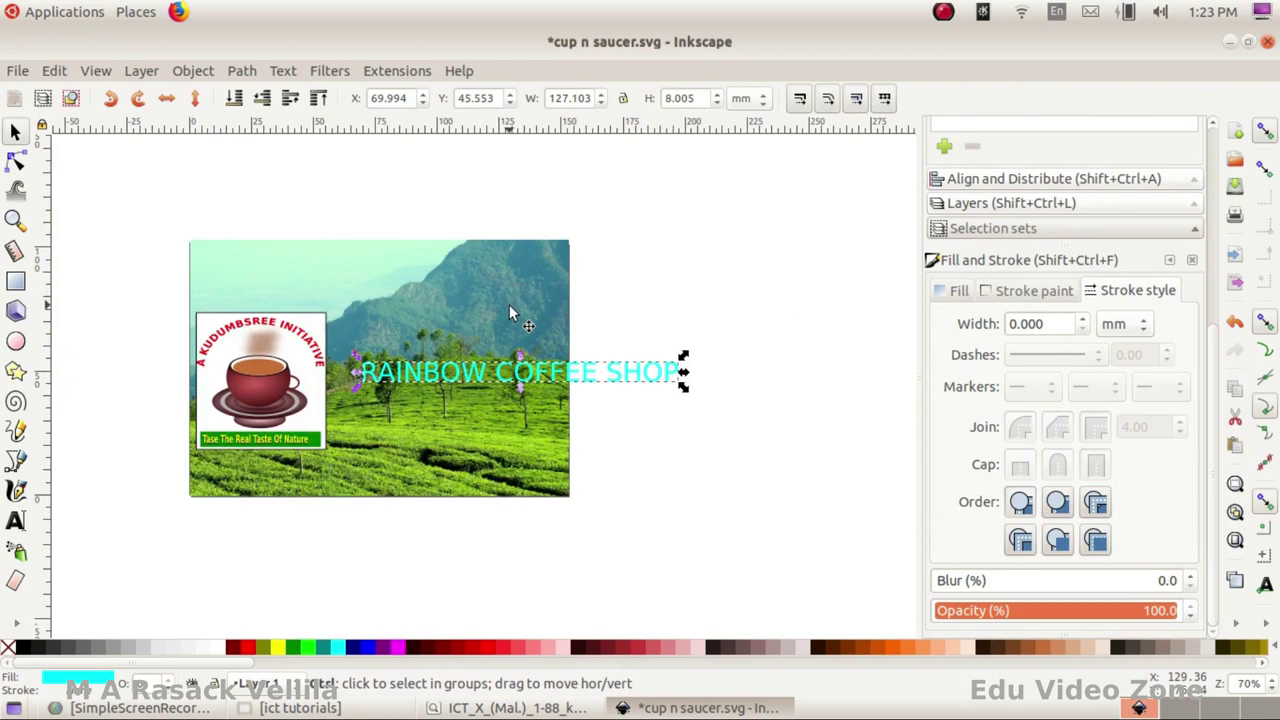
- Stretch the tea-plantation photo wider to the right
left_click(718, 253)
left_click(556, 283)
left_click_drag(576, 368, 756, 378)
- Fine-tune the RAINBOW COFFEE SHOP text's size and position over the field
left_click(560, 405)
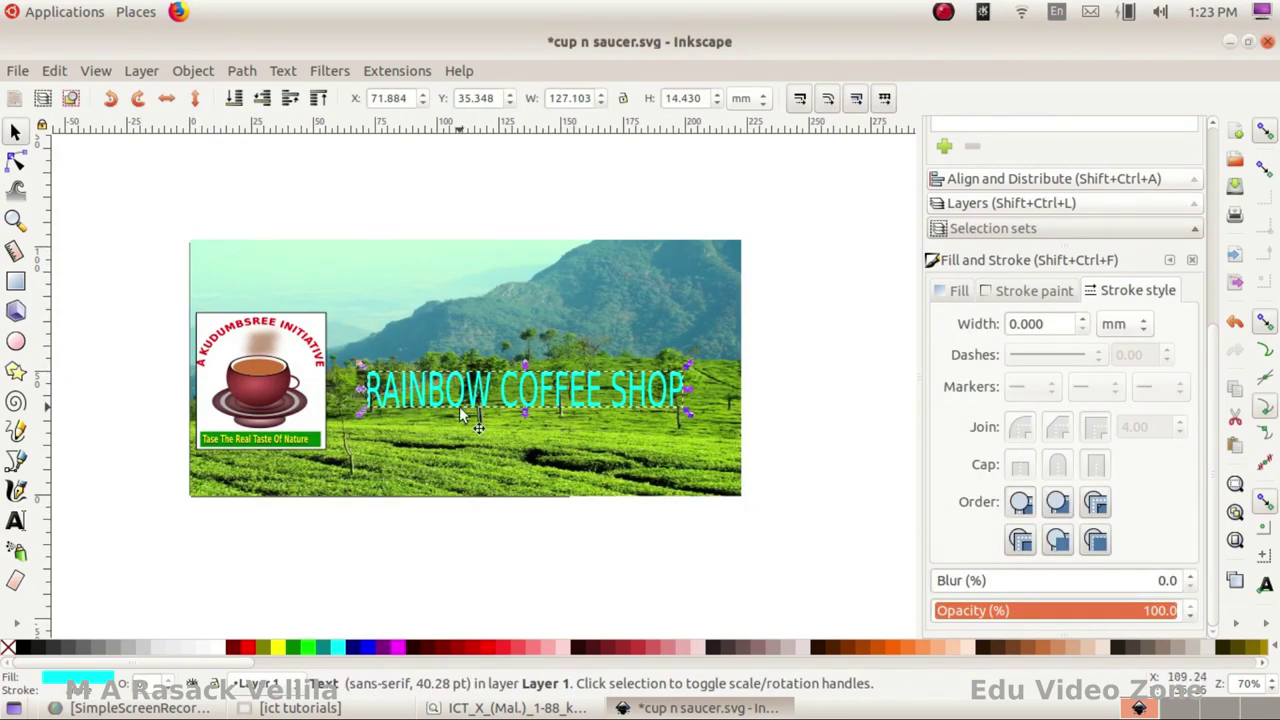
key("ctrl")
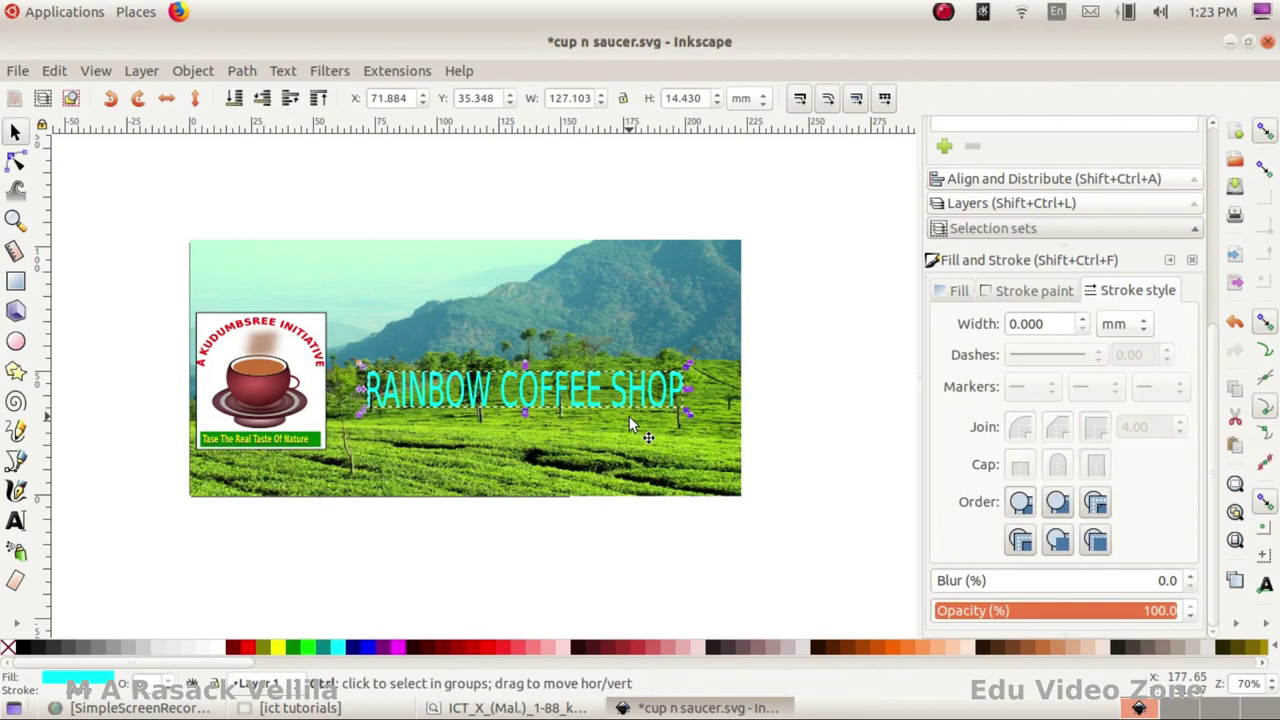
scroll(439, 433, "up", 3)
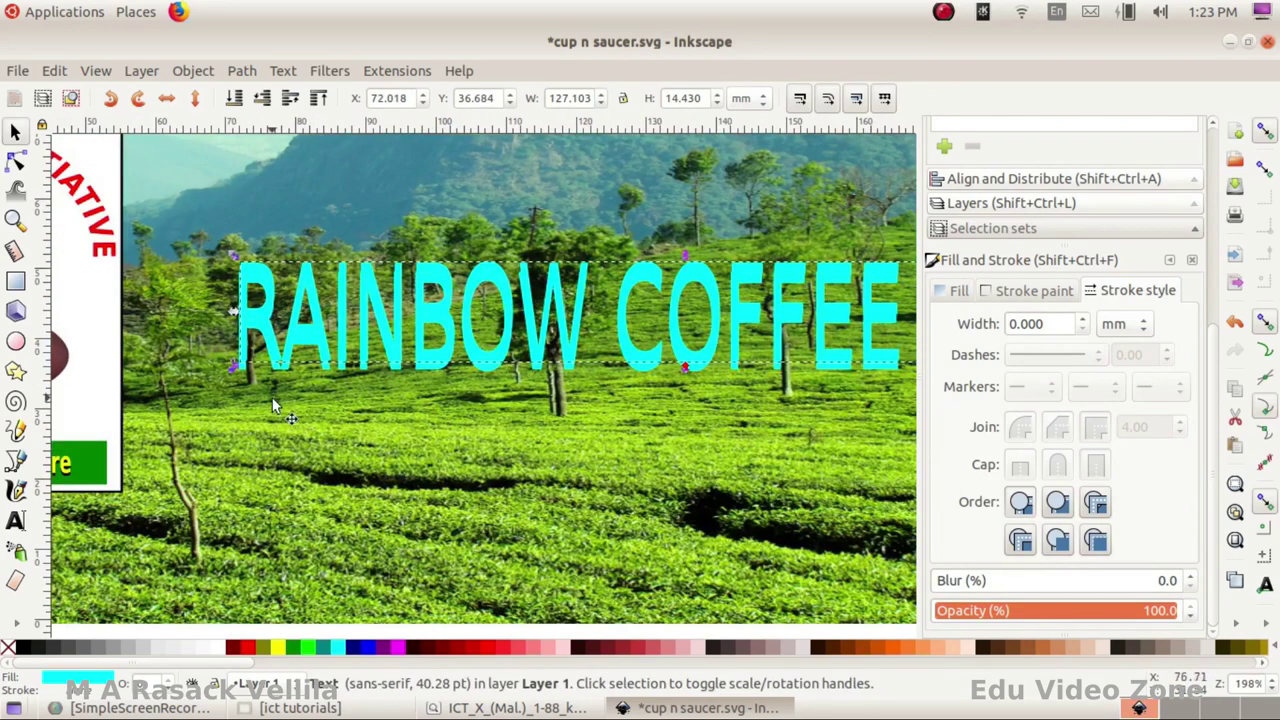
left_click(272, 367)
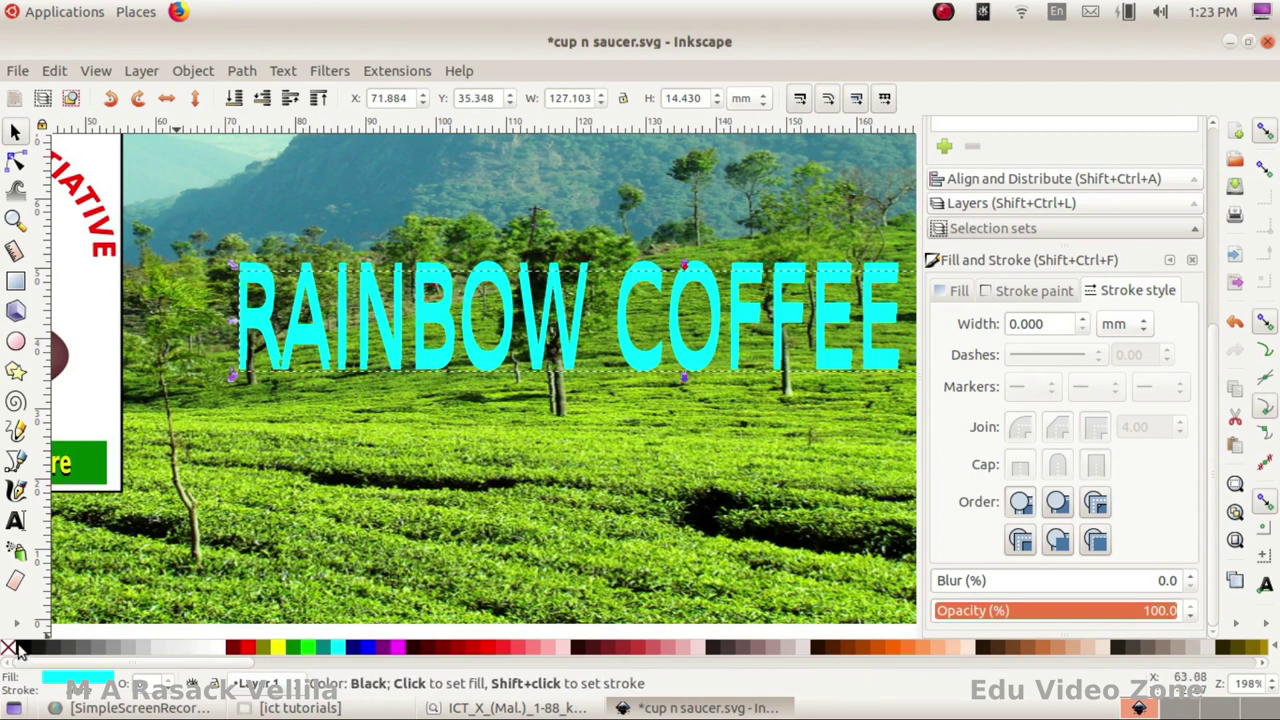
scroll(223, 500, "down", 3)
left_click(706, 401)
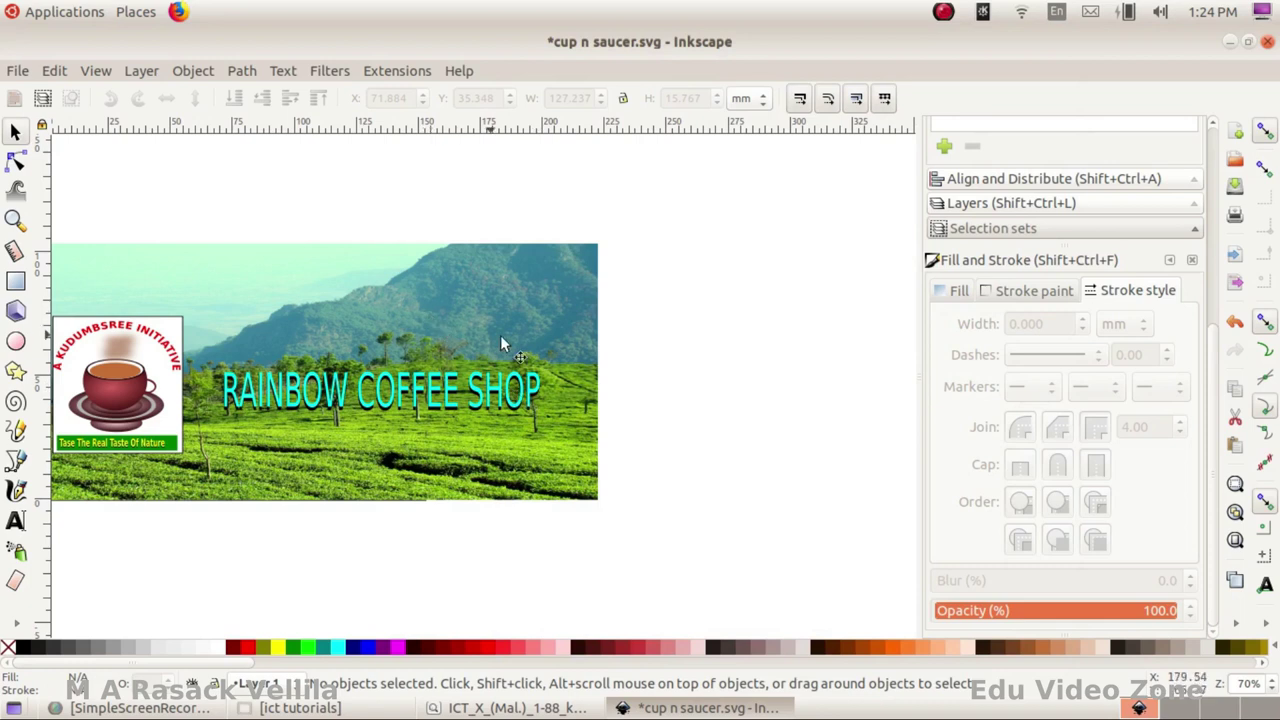
- Check the background photo's extent across the banner
left_click(328, 332)
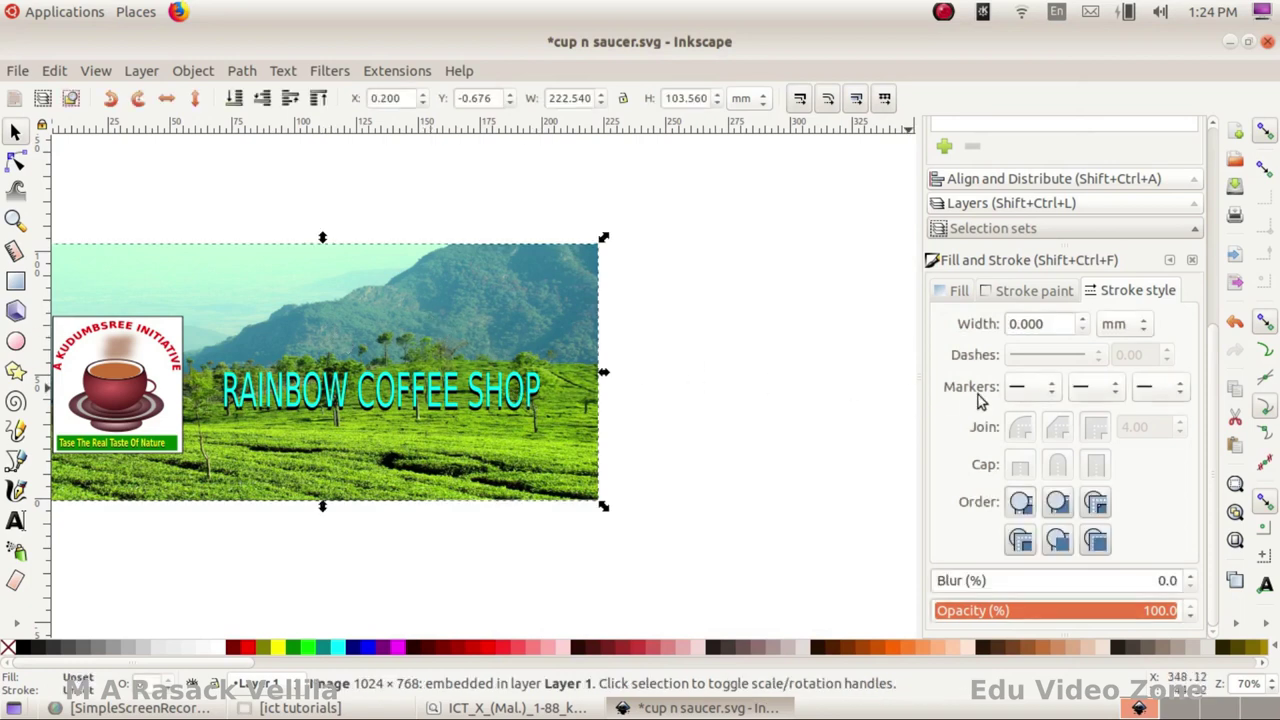
left_click(700, 325)
scroll(748, 346, "down", 2)
scroll(655, 340, "up", 2)
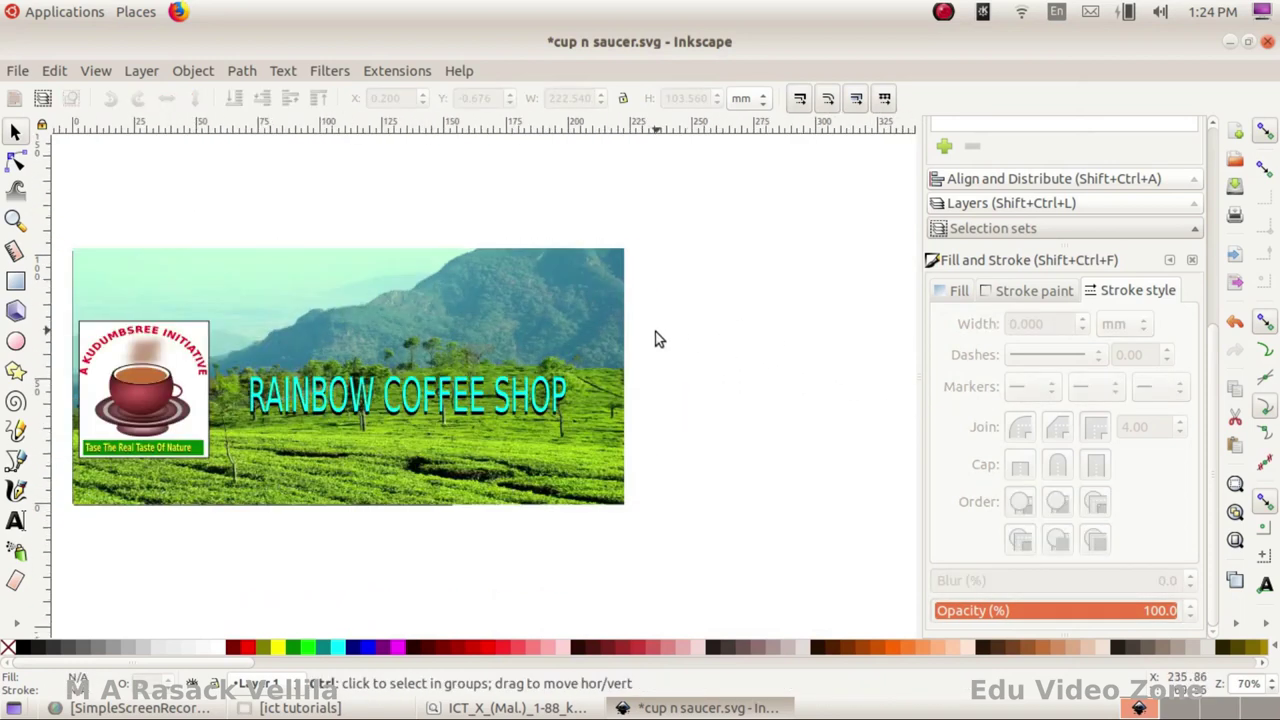
scroll(655, 340, "down", 1)
left_click(445, 312)
left_click(734, 374)
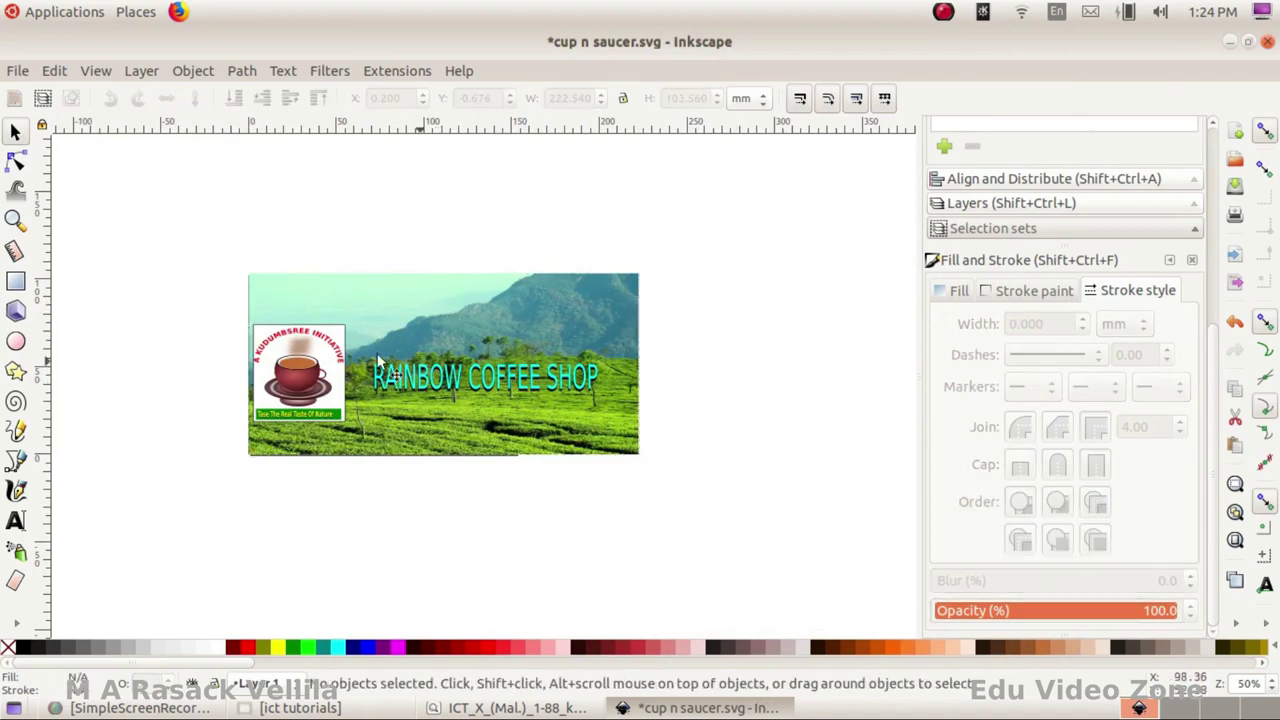
- In Document Properties, resize the page to the drawing, about 8.76 × 3.78 in
left_click(17, 71)
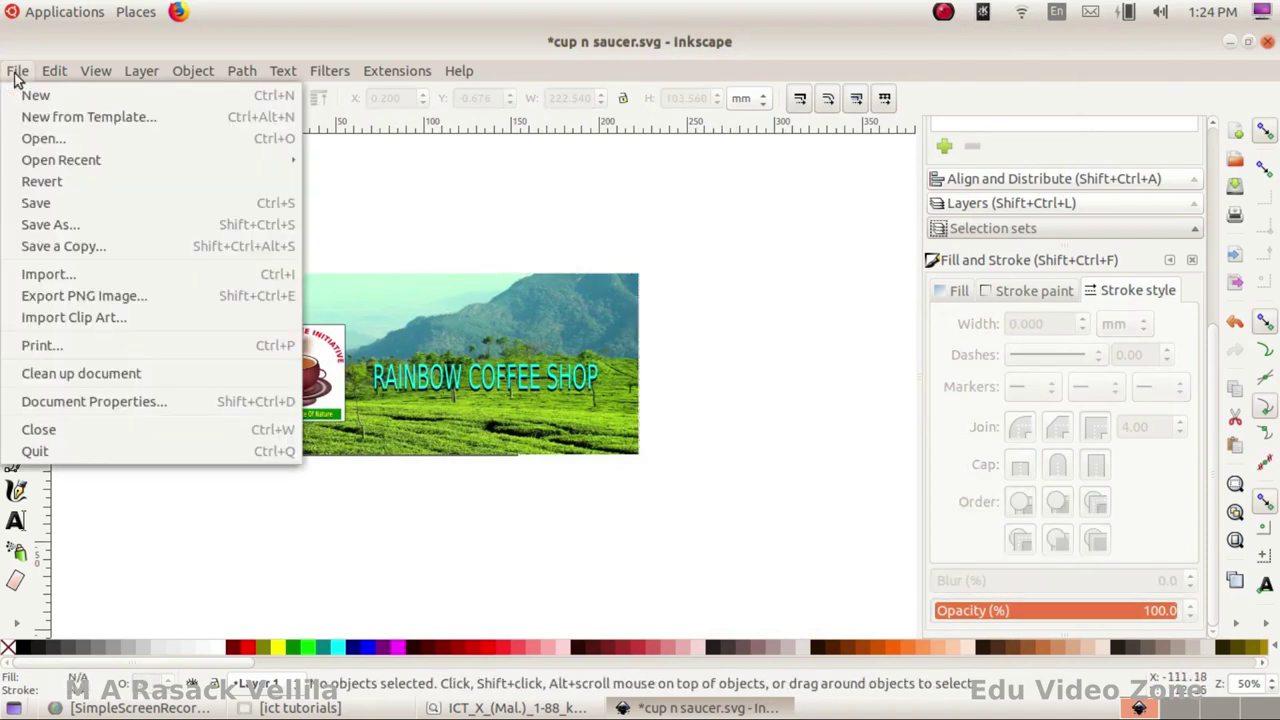
left_click(47, 401)
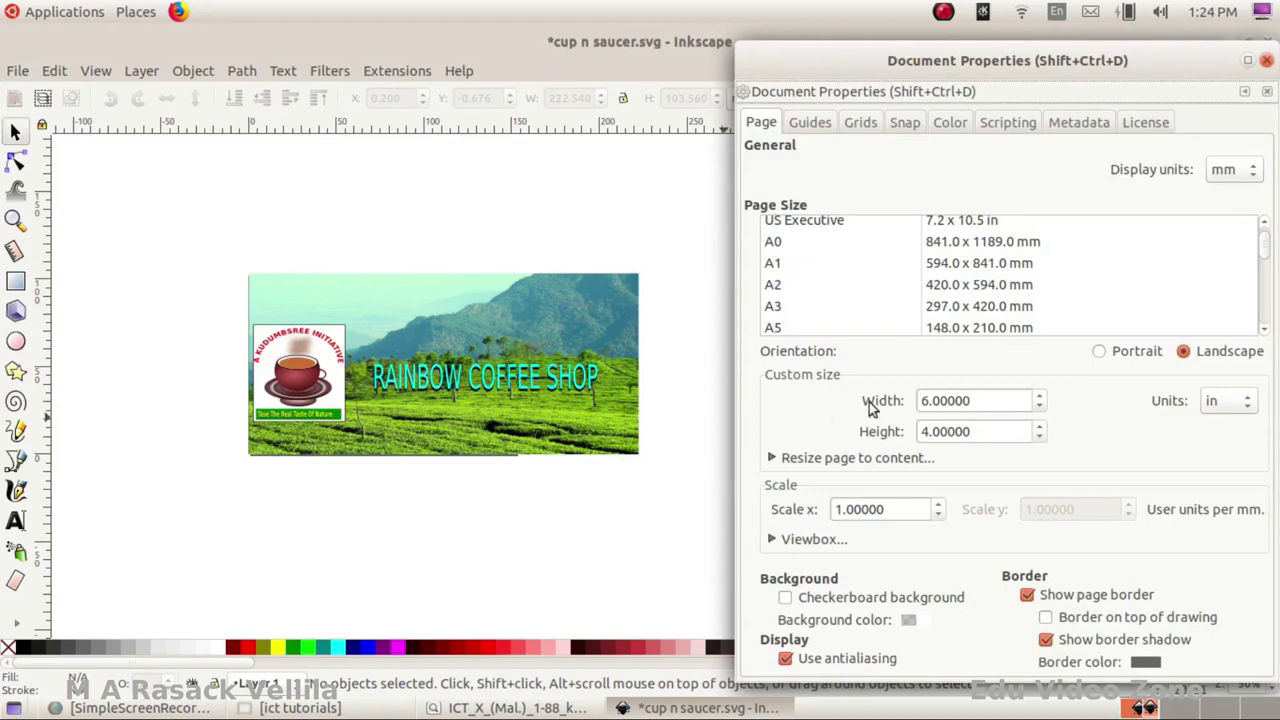
left_click(855, 458)
left_click_drag(913, 38, 310, 20)
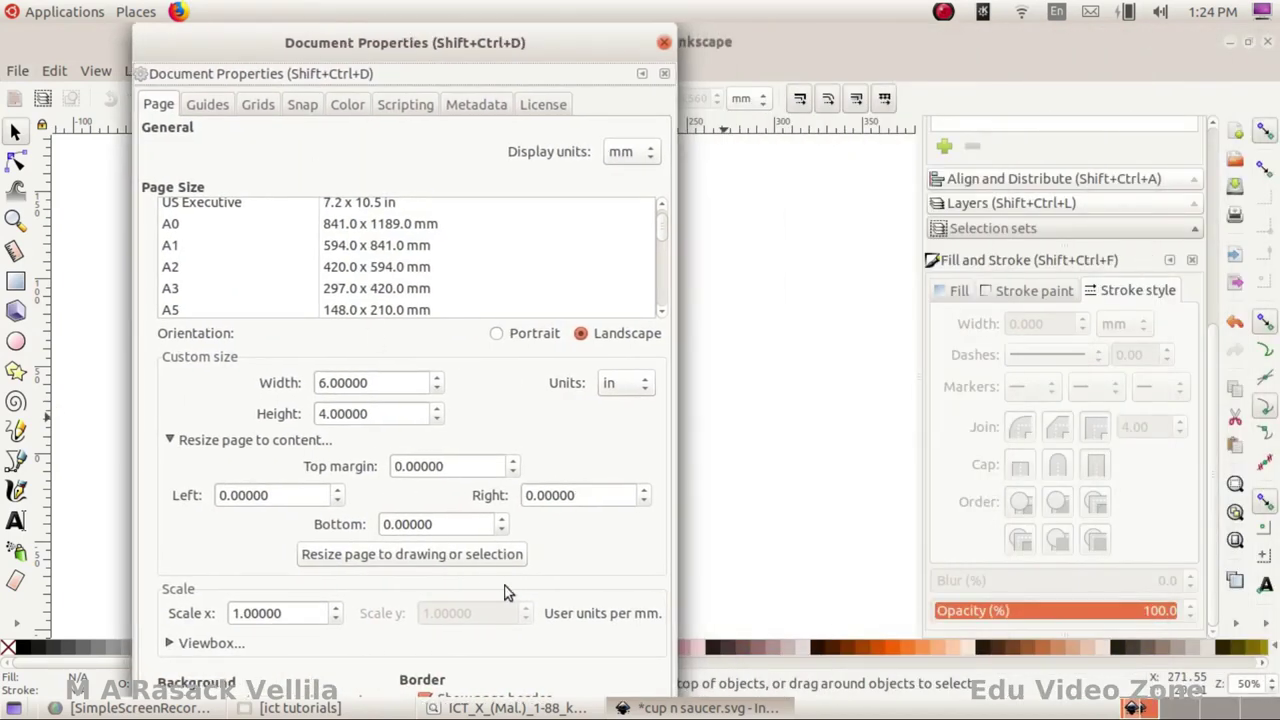
scroll(470, 522, "down", 3)
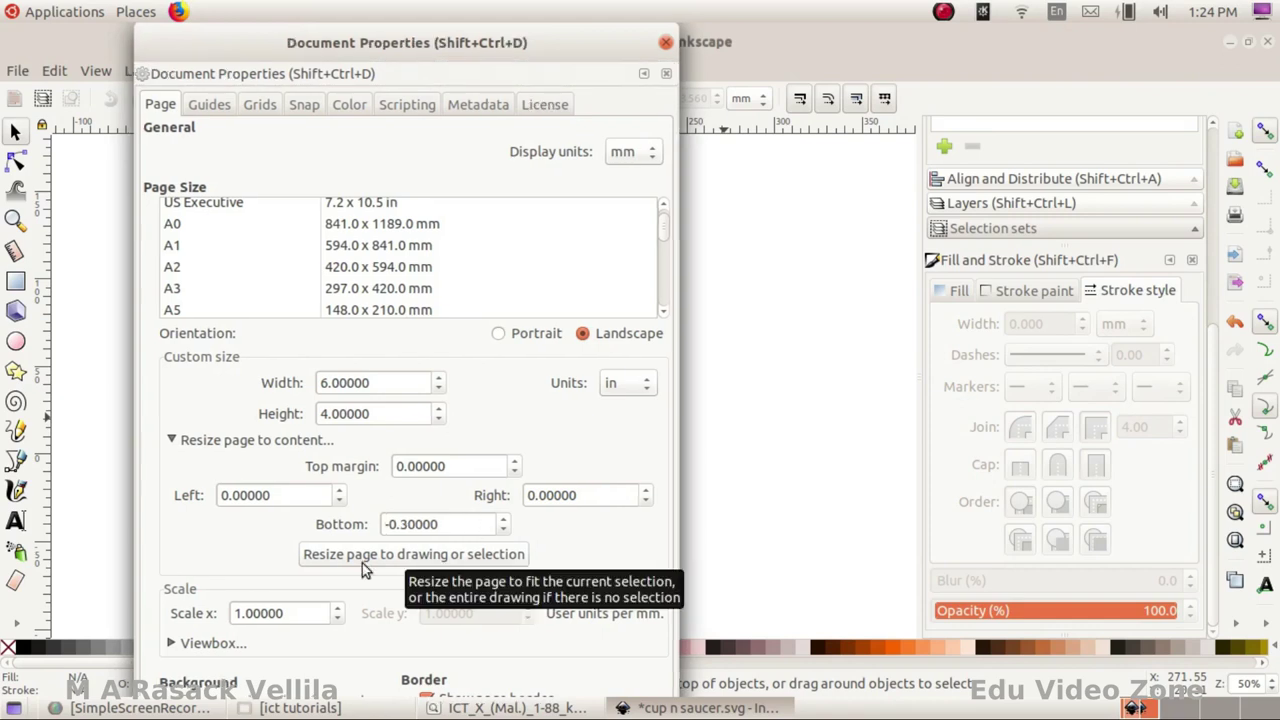
left_click(404, 565)
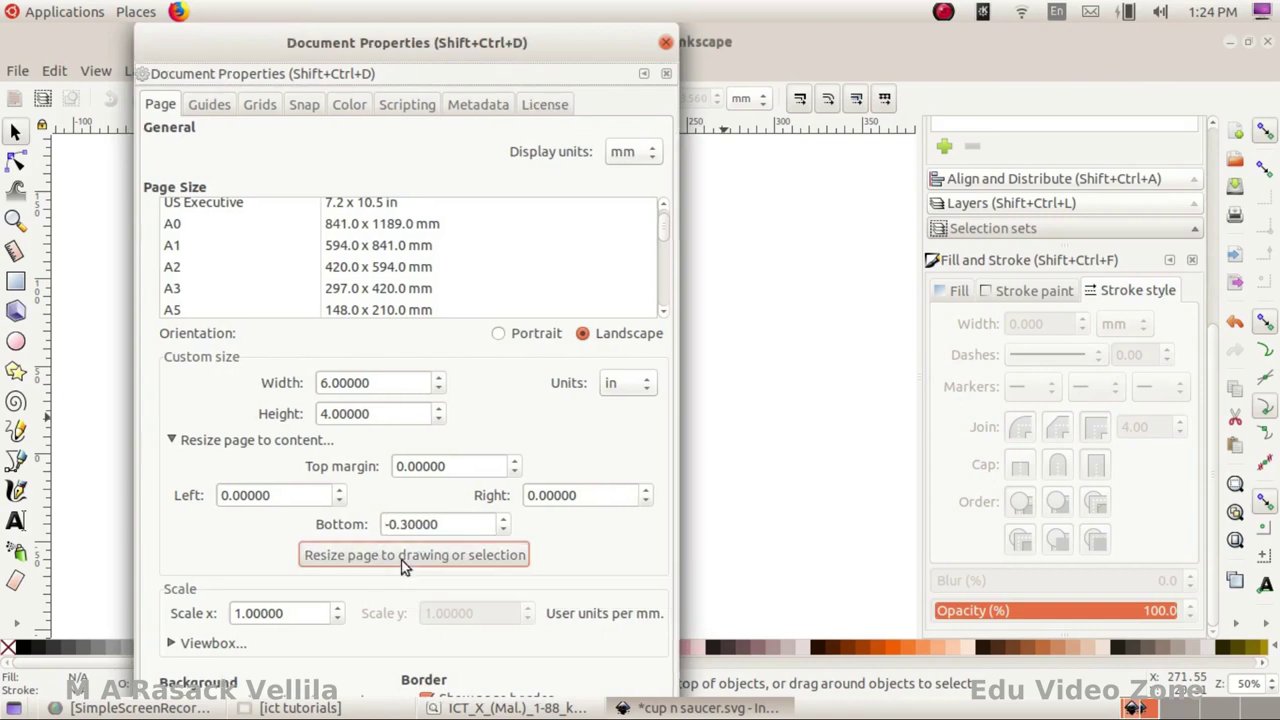
left_click(404, 556)
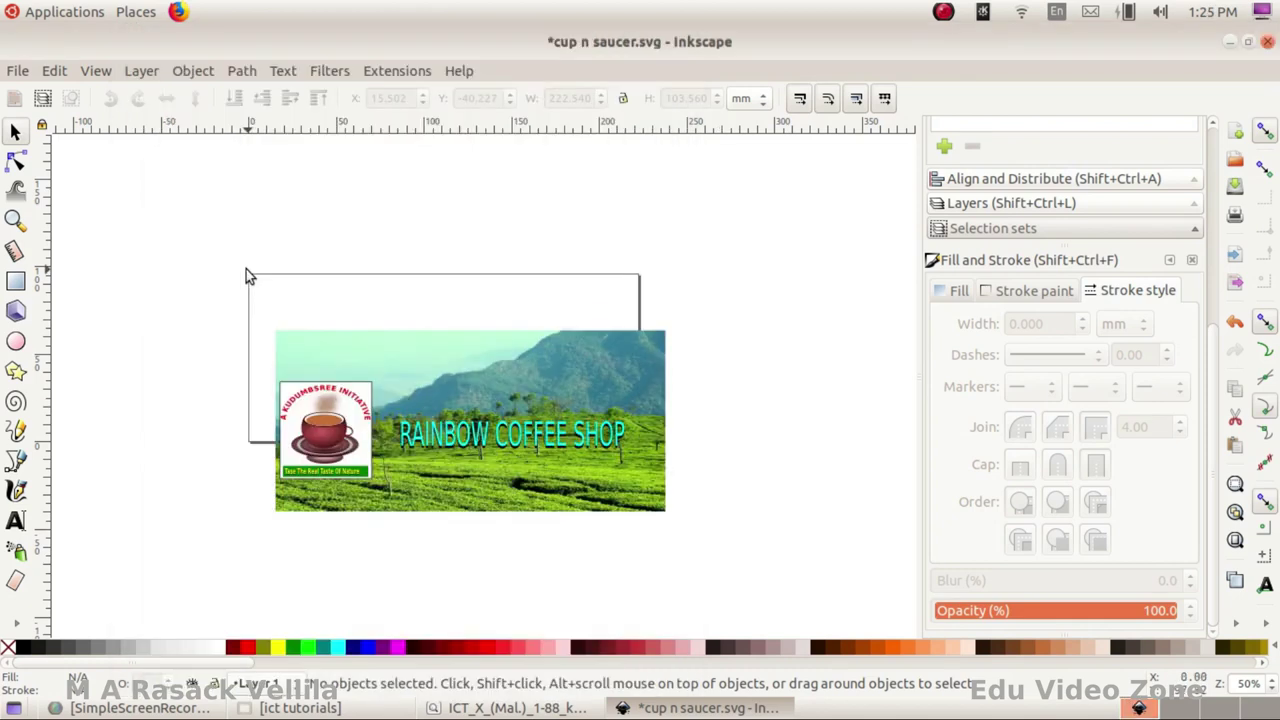
- Move the whole banner to line up with the resized page
left_click_drag(212, 291, 776, 567)
left_click_drag(505, 380, 479, 314)
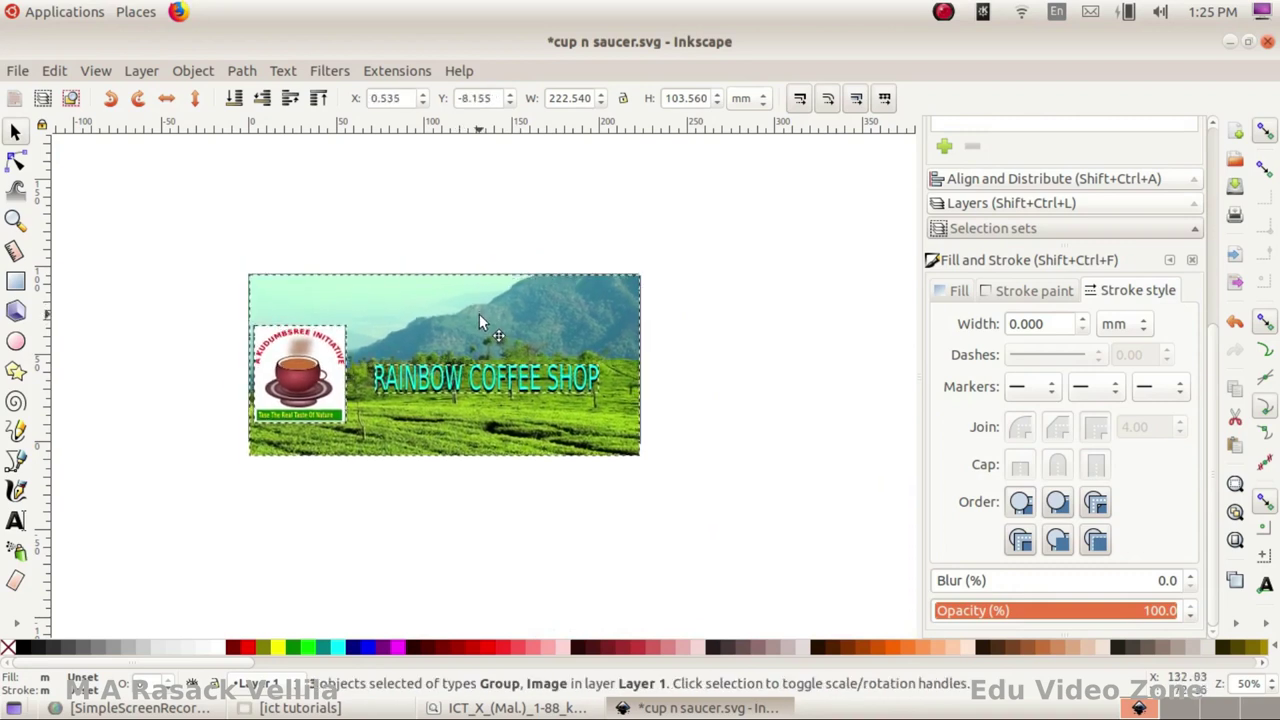
key("alt+Tab")
scroll(429, 420, "down", 3, "ctrl")
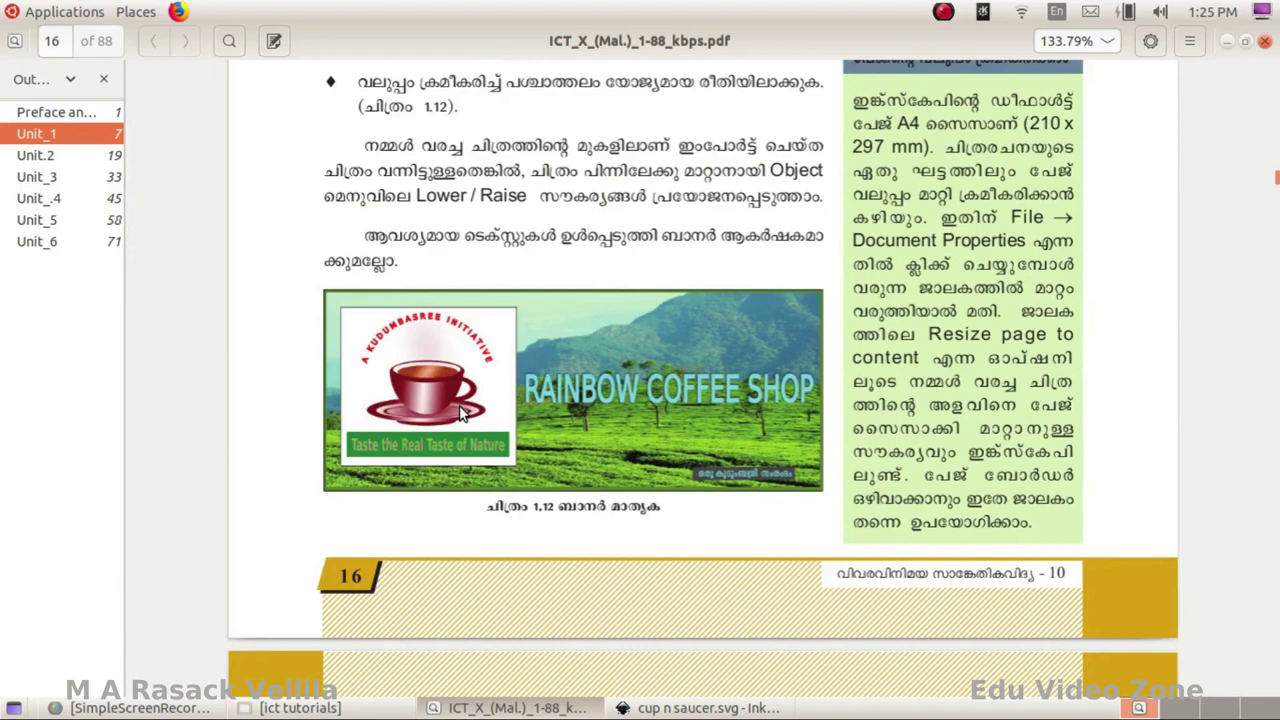
- Browse the textbook on to page 17, then return to the Inkscape banner
scroll(394, 326, "down", 4, "ctrl")
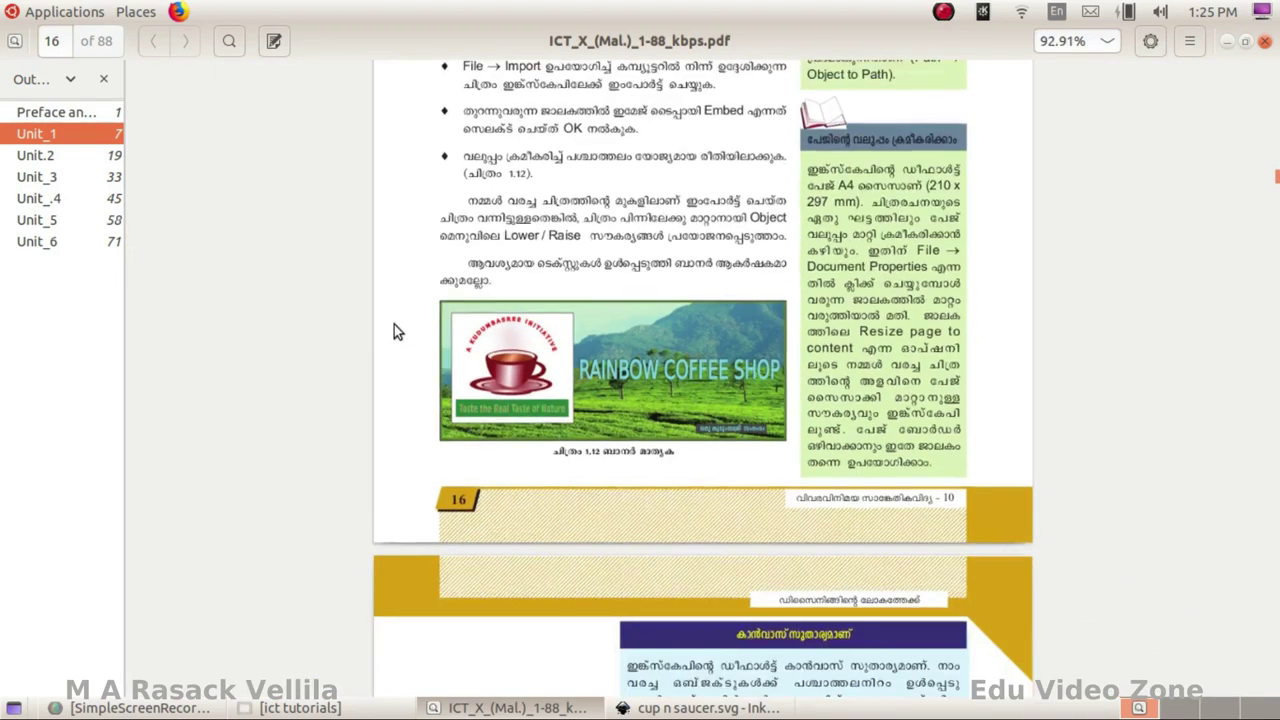
scroll(540, 500, "down", 5)
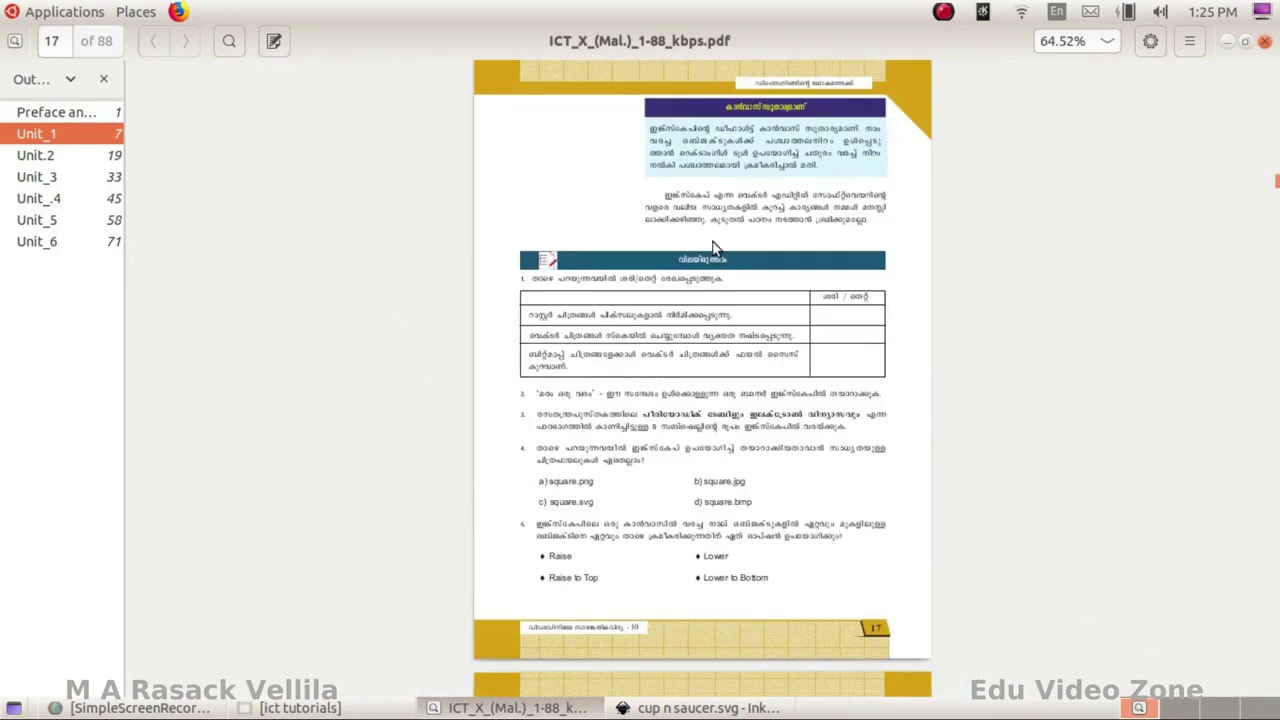
scroll(765, 190, "up", 3, "ctrl")
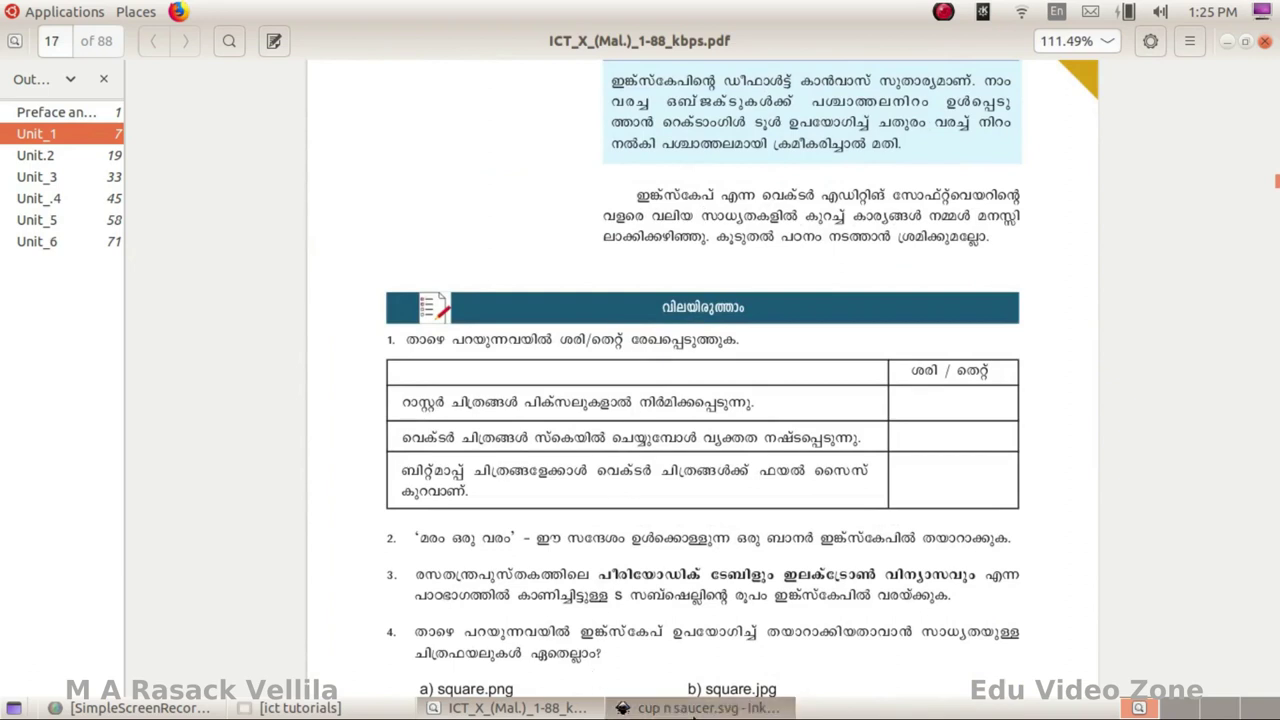
left_click(705, 708)
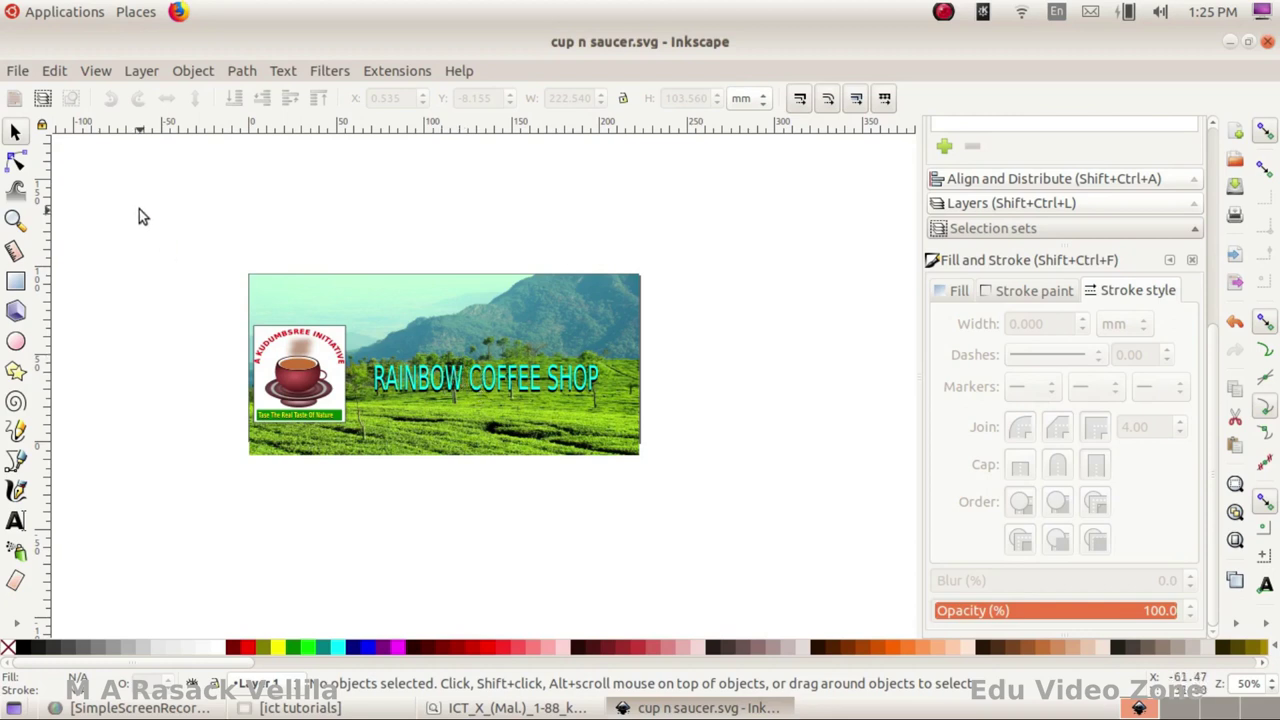
- Save the cup n saucer.svg banner drawing and minimize the Inkscape window
left_click(15, 72)
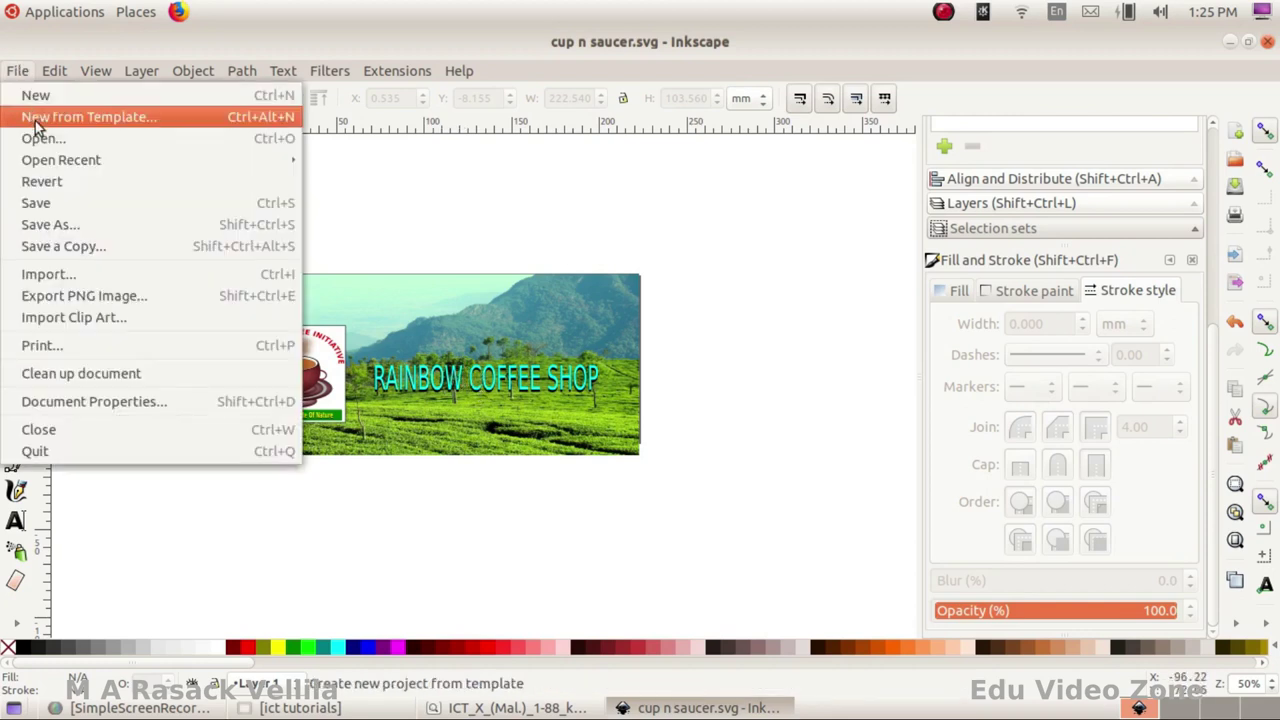
left_click(14, 70)
left_click(15, 72)
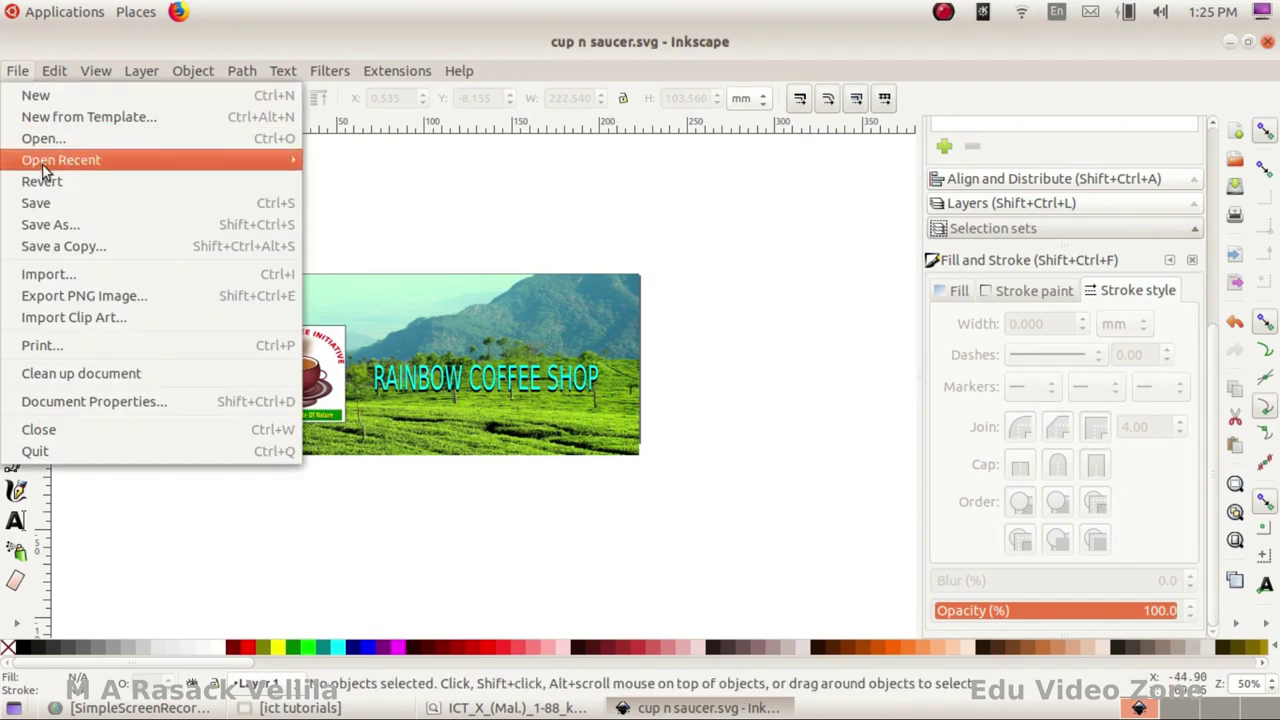
left_click(51, 205)
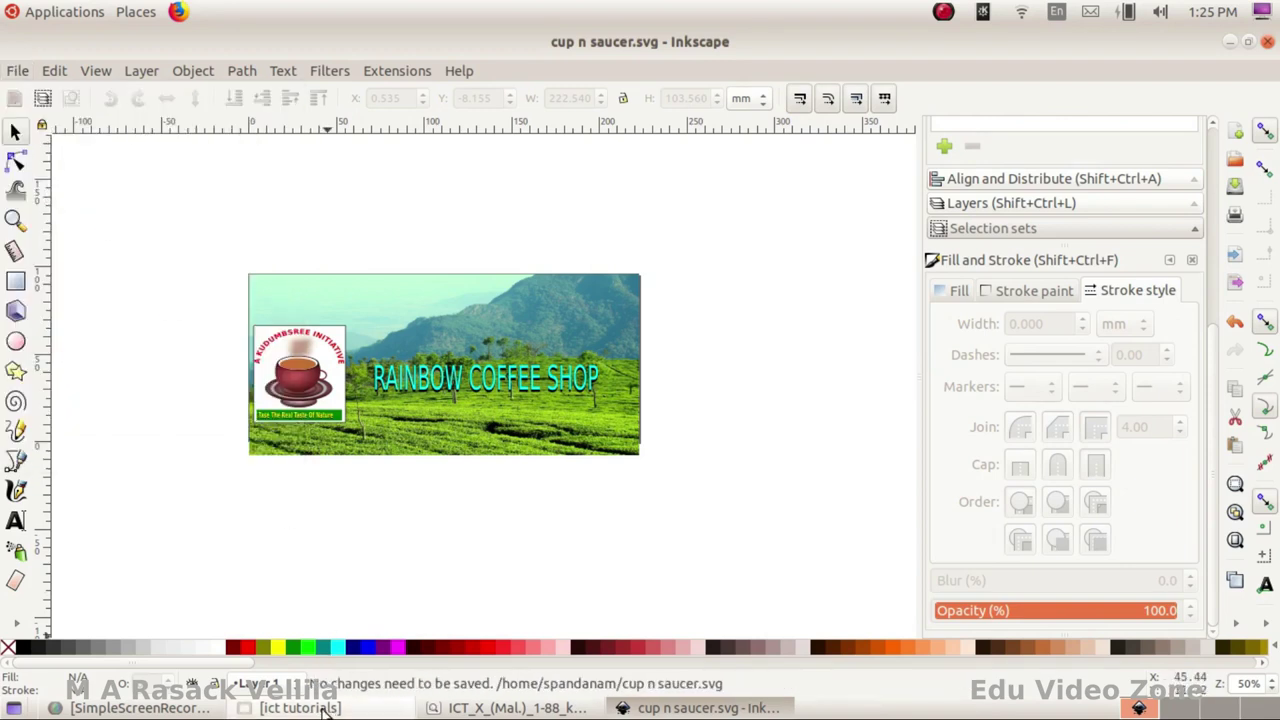
left_click(1247, 41)
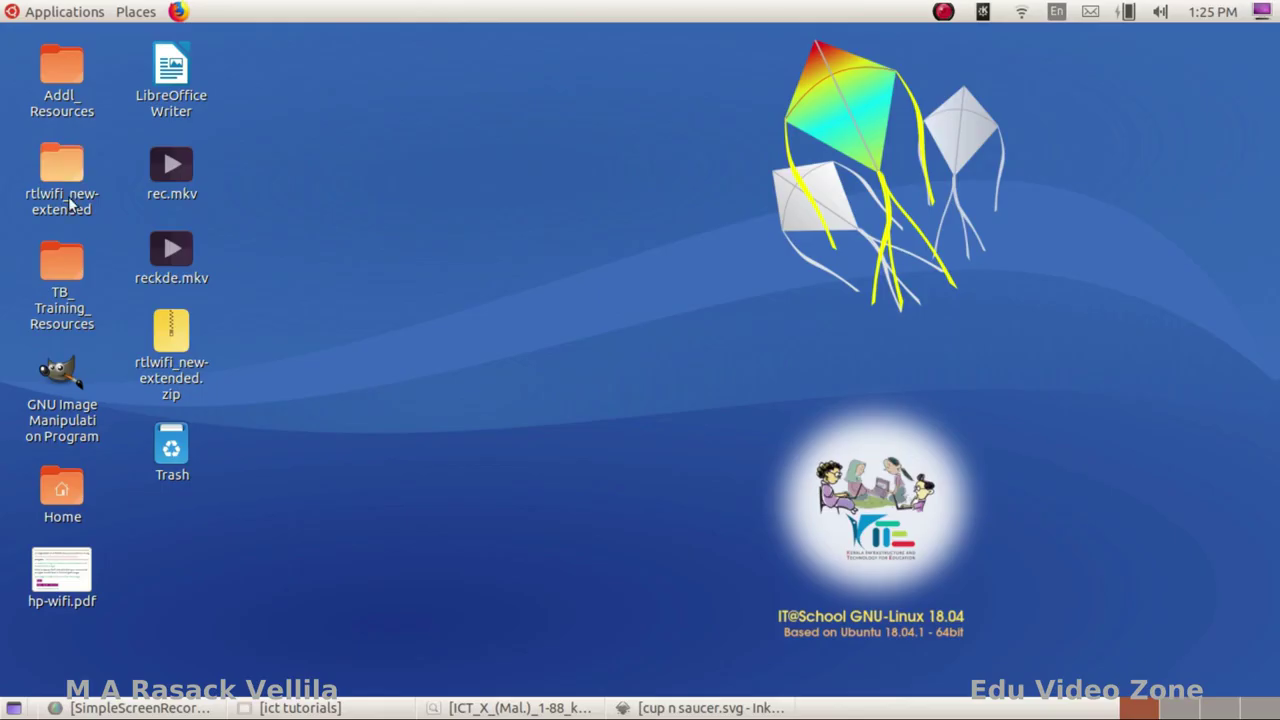
- Open the Home folder, minimize it, and review the sample banner page in the textbook PDF
double_click(58, 500)
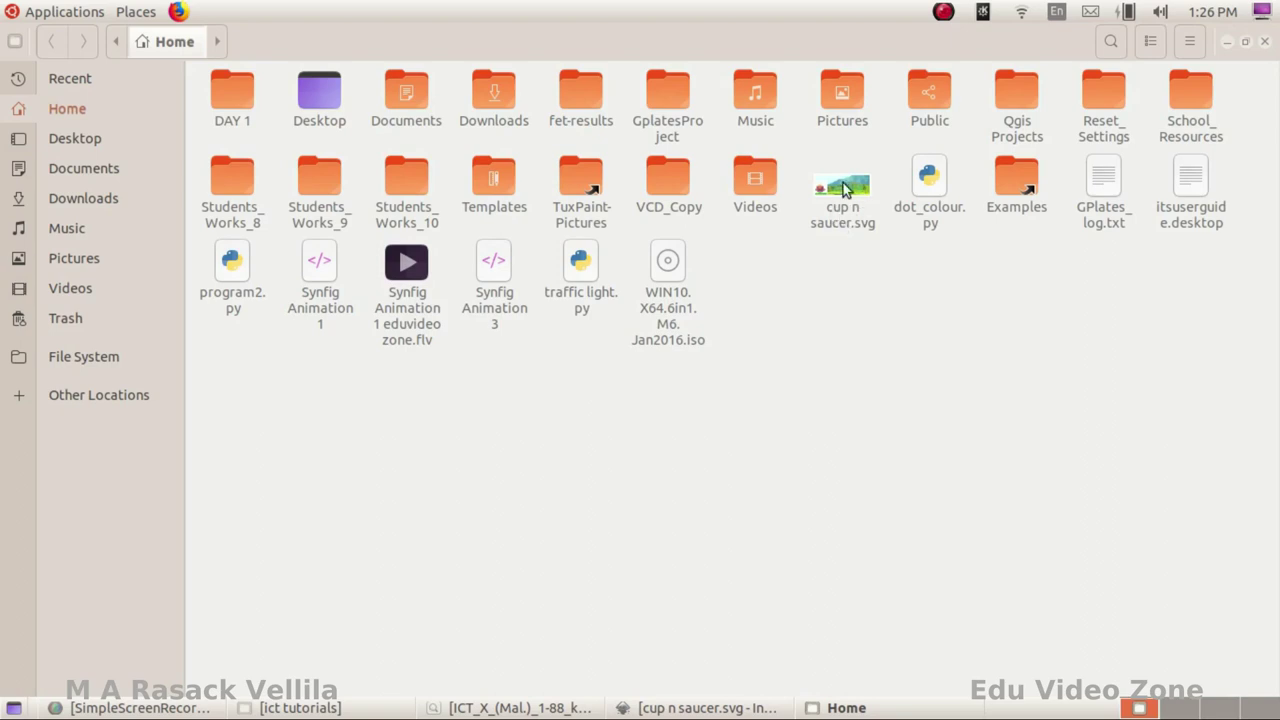
left_click(1227, 42)
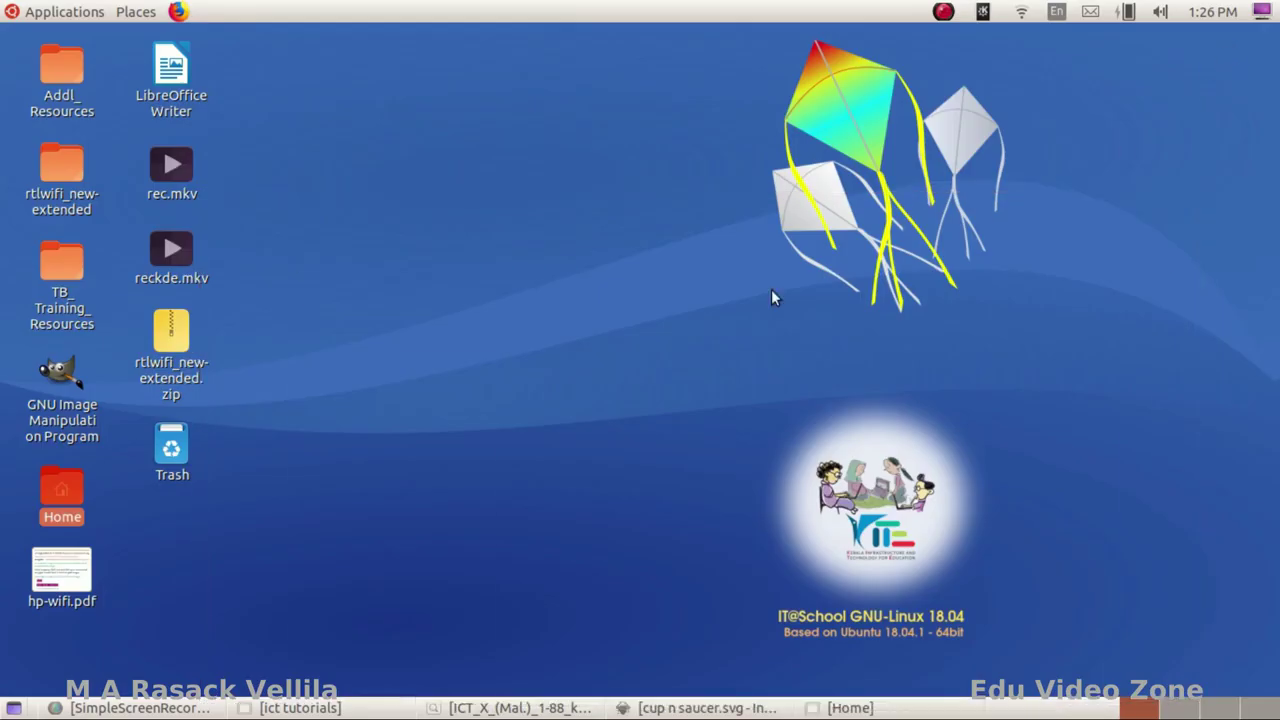
left_click(495, 708)
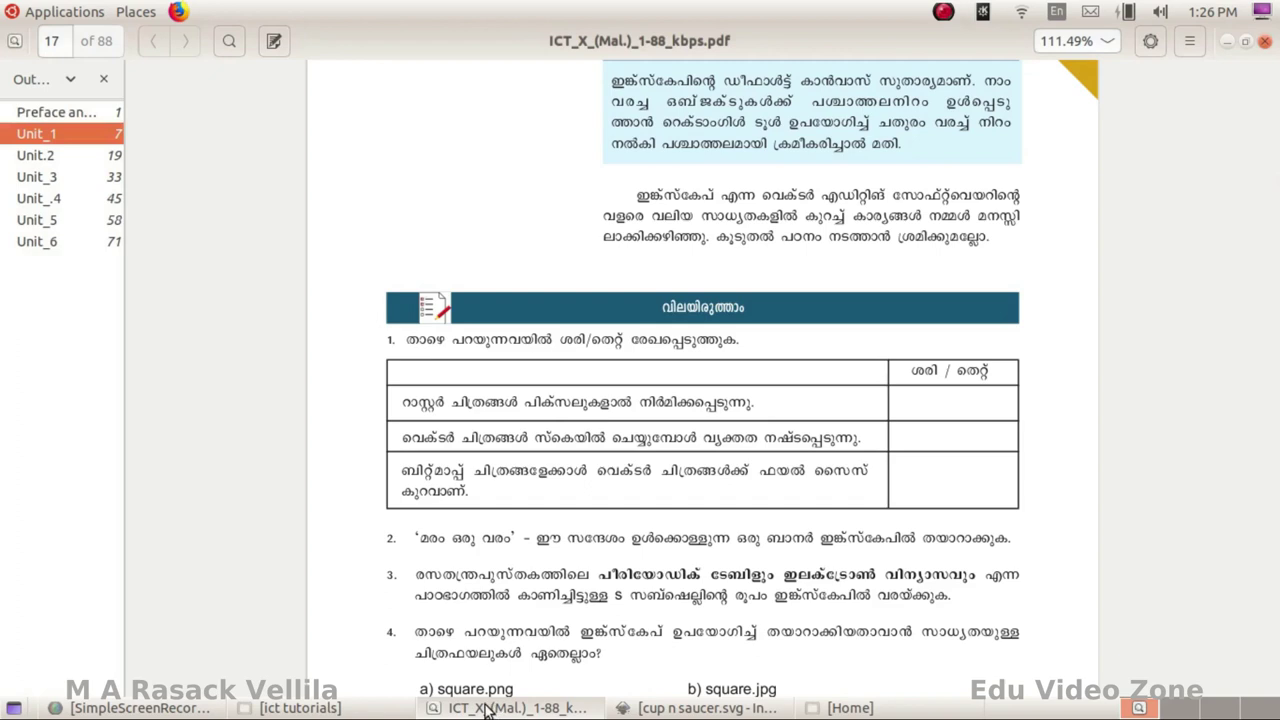
scroll(478, 513, "up", 8)
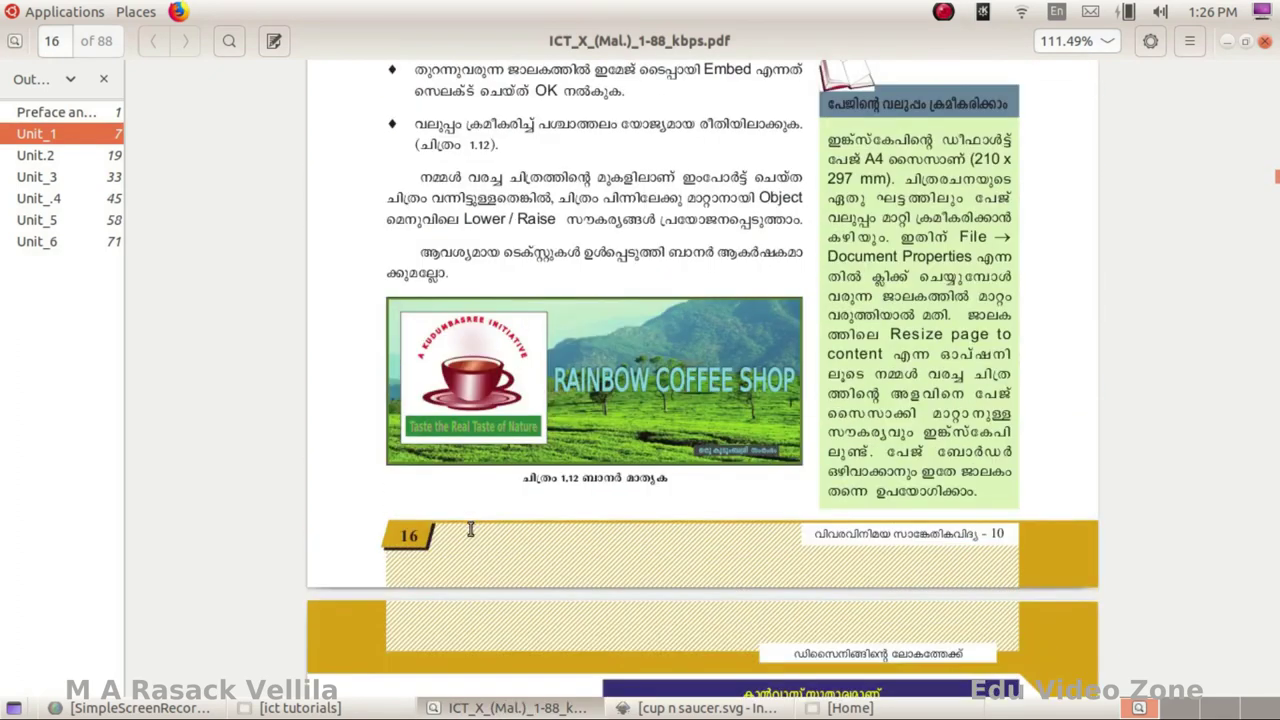
scroll(473, 512, "down", 7)
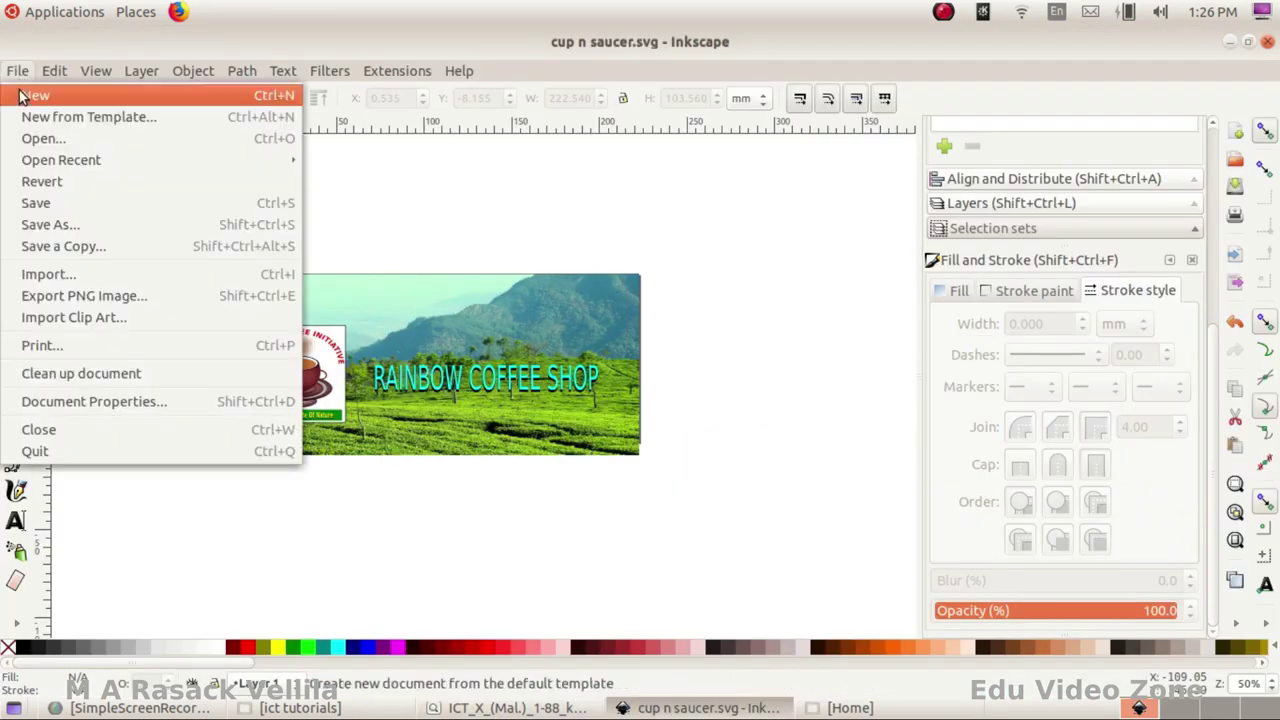
- Compare the Page, Drawing, Selection and Custom export areas in the PNG export settings
left_click(77, 300)
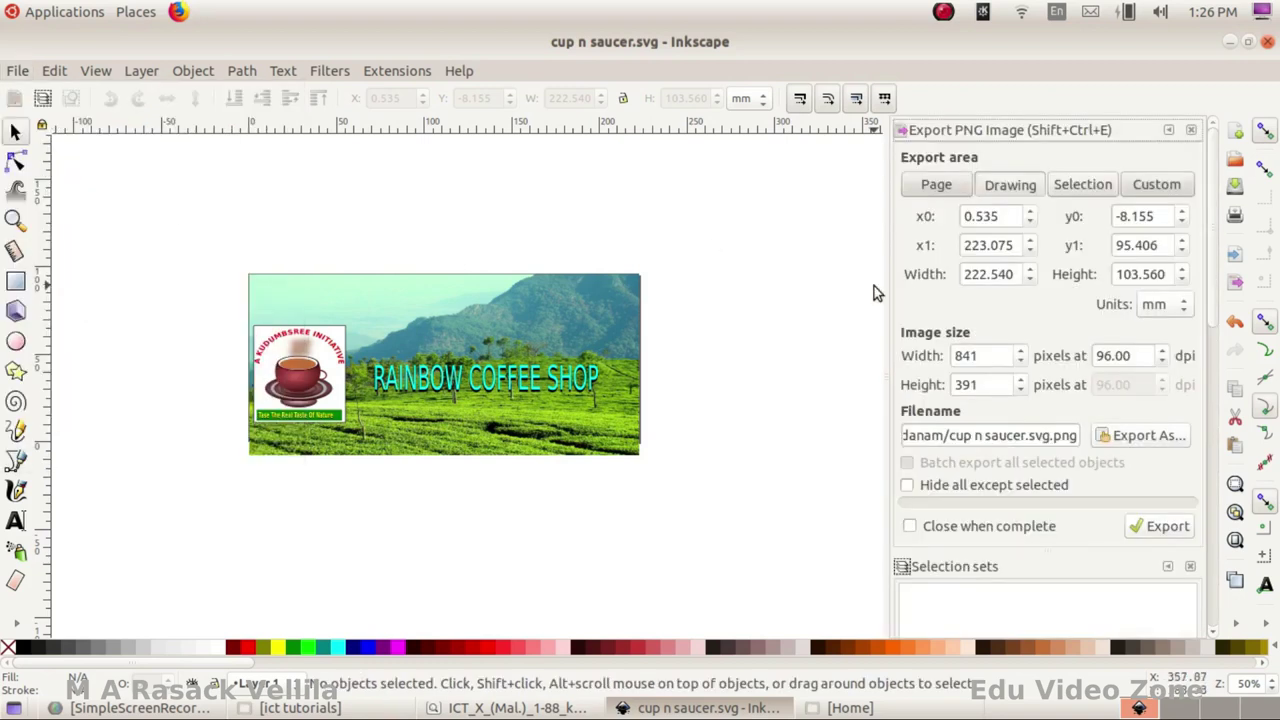
left_click(948, 190)
left_click(1010, 186)
left_click(1079, 190)
left_click(1147, 192)
left_click(937, 188)
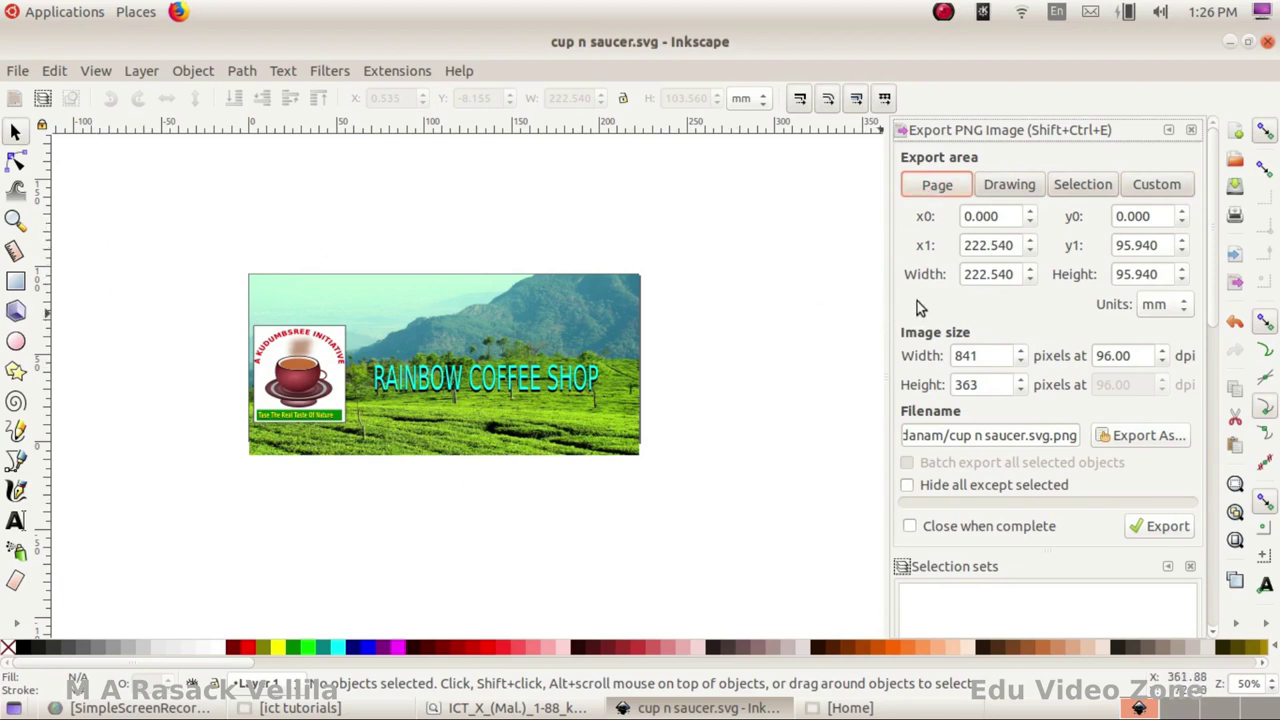
- Settle on the full Page export area at 841 × 363 pixels and choose the export file name
left_click(1000, 190)
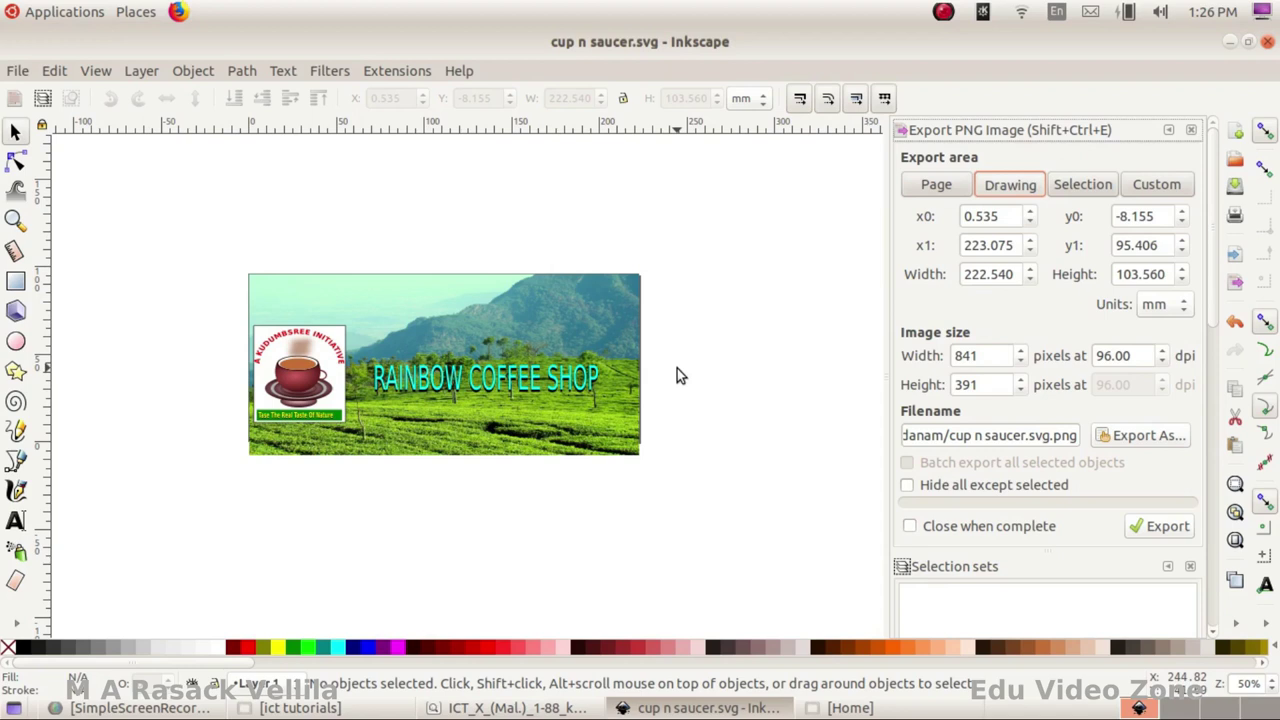
left_click(1094, 192)
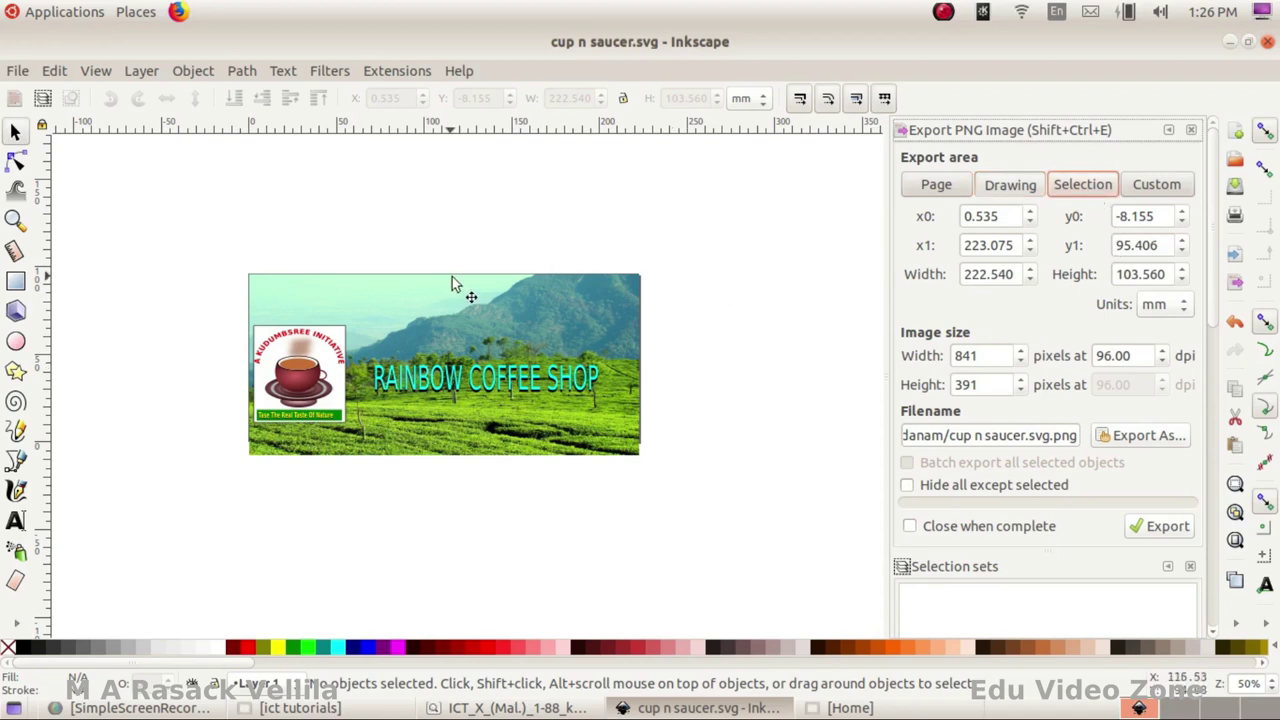
left_click(943, 184)
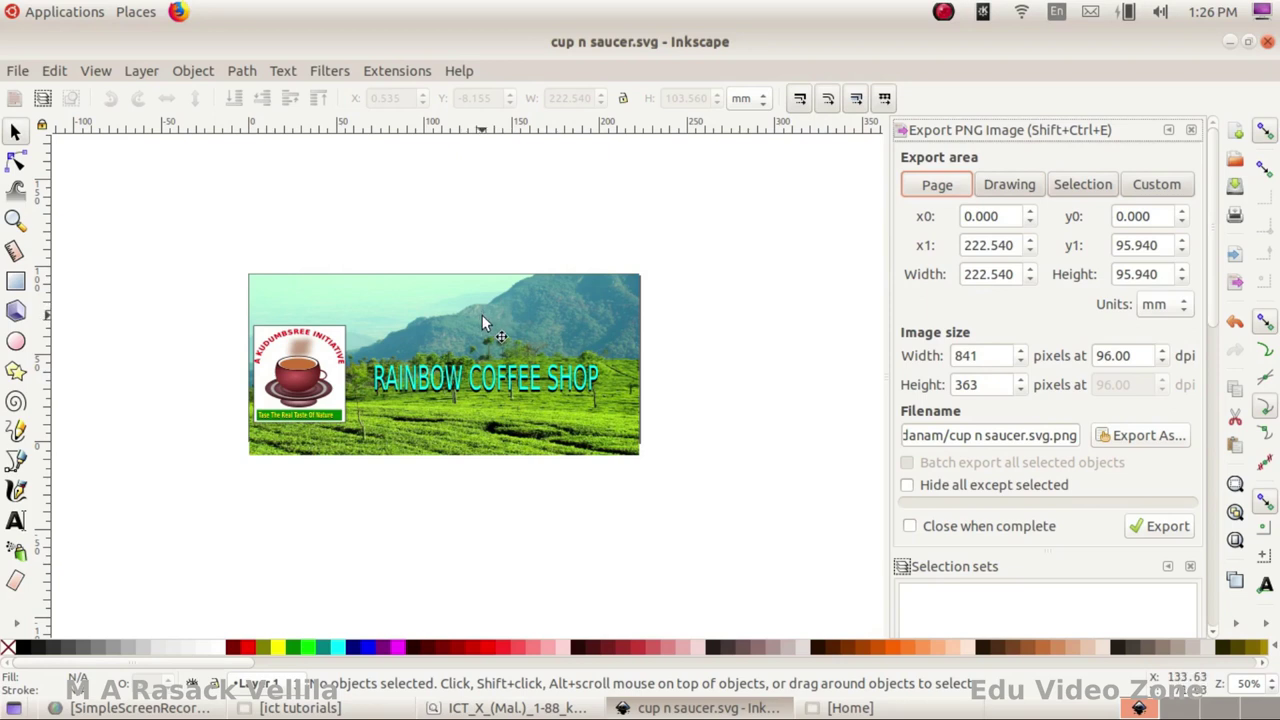
left_click(1144, 440)
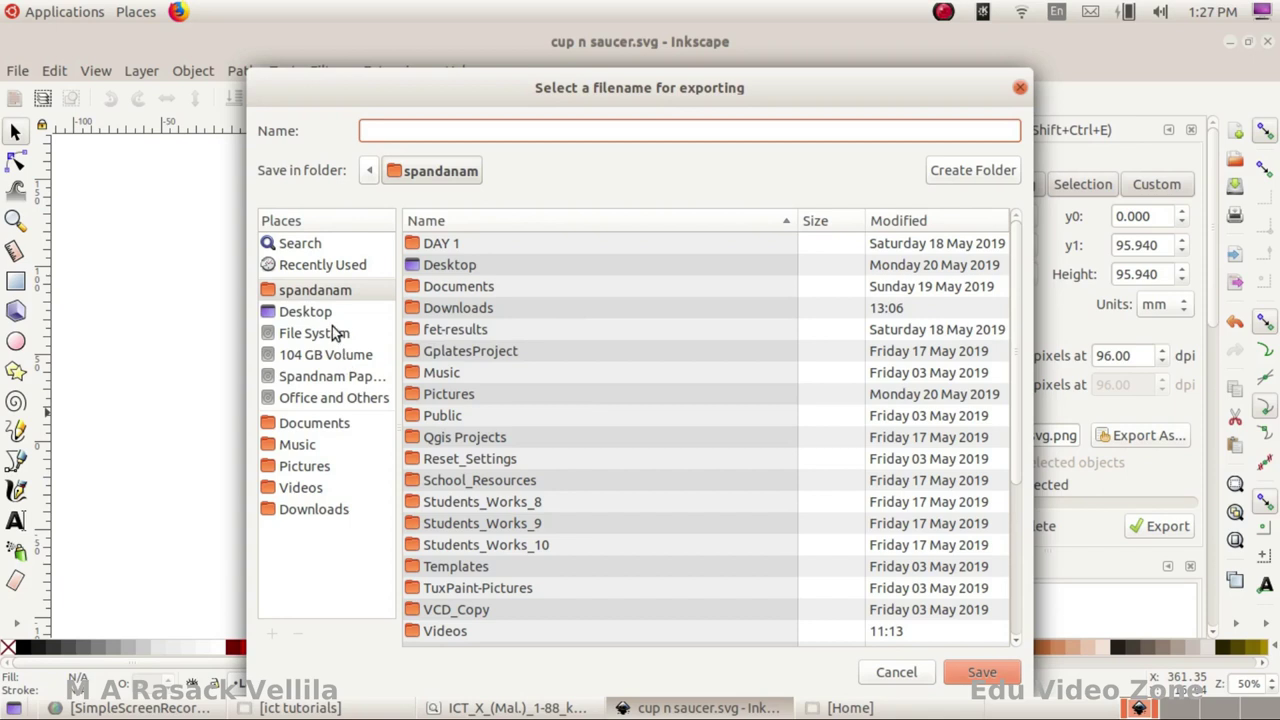
- Export the banner page as banner.png into the home folder
left_click(330, 290)
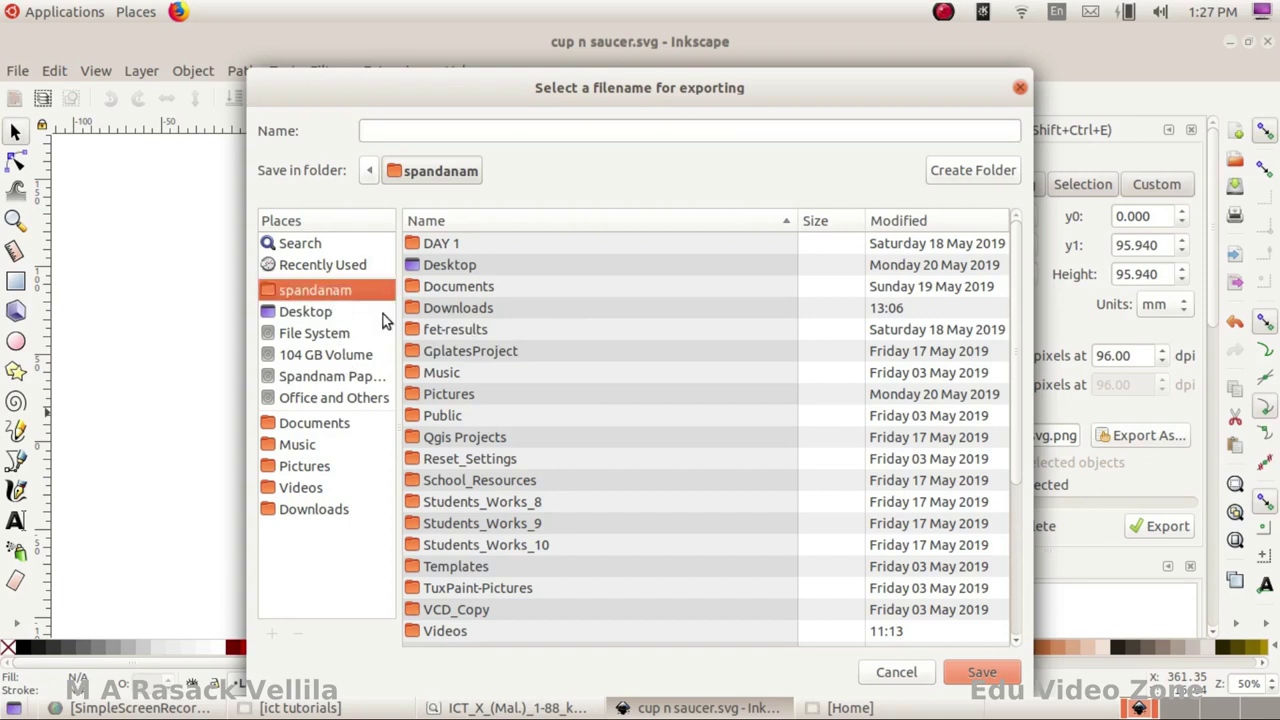
type("b")
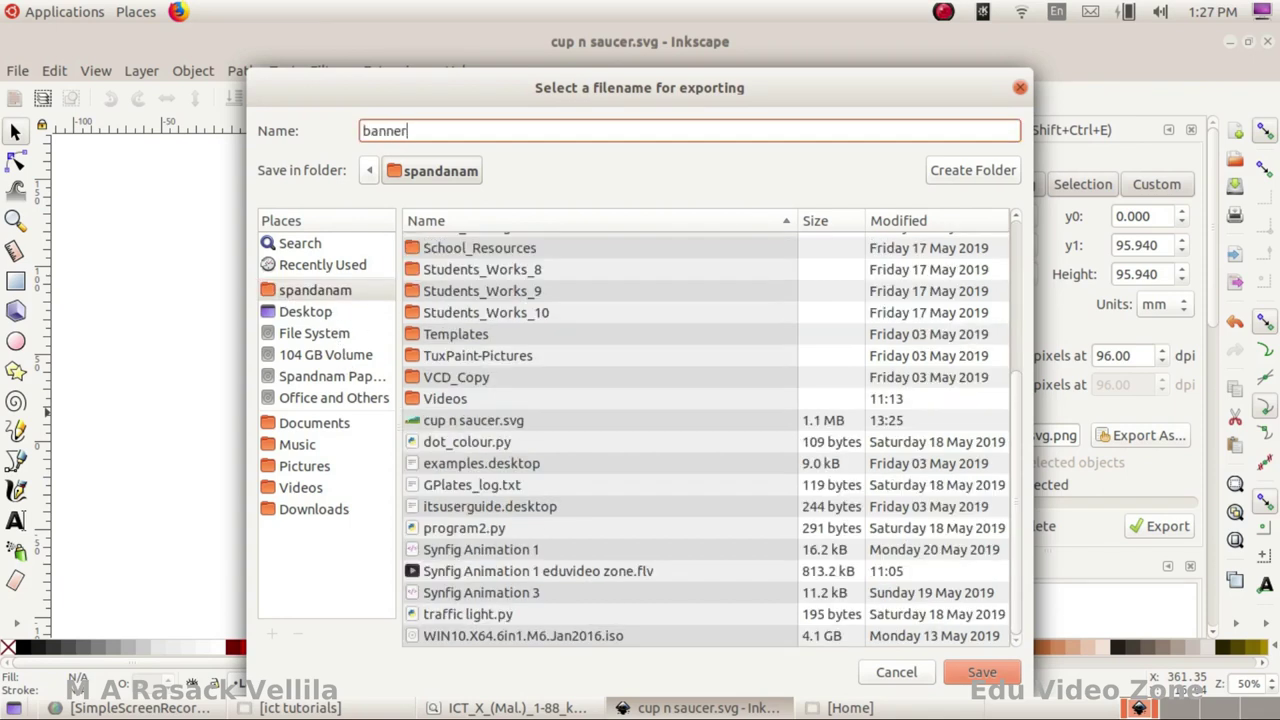
type("anner")
left_click(965, 675)
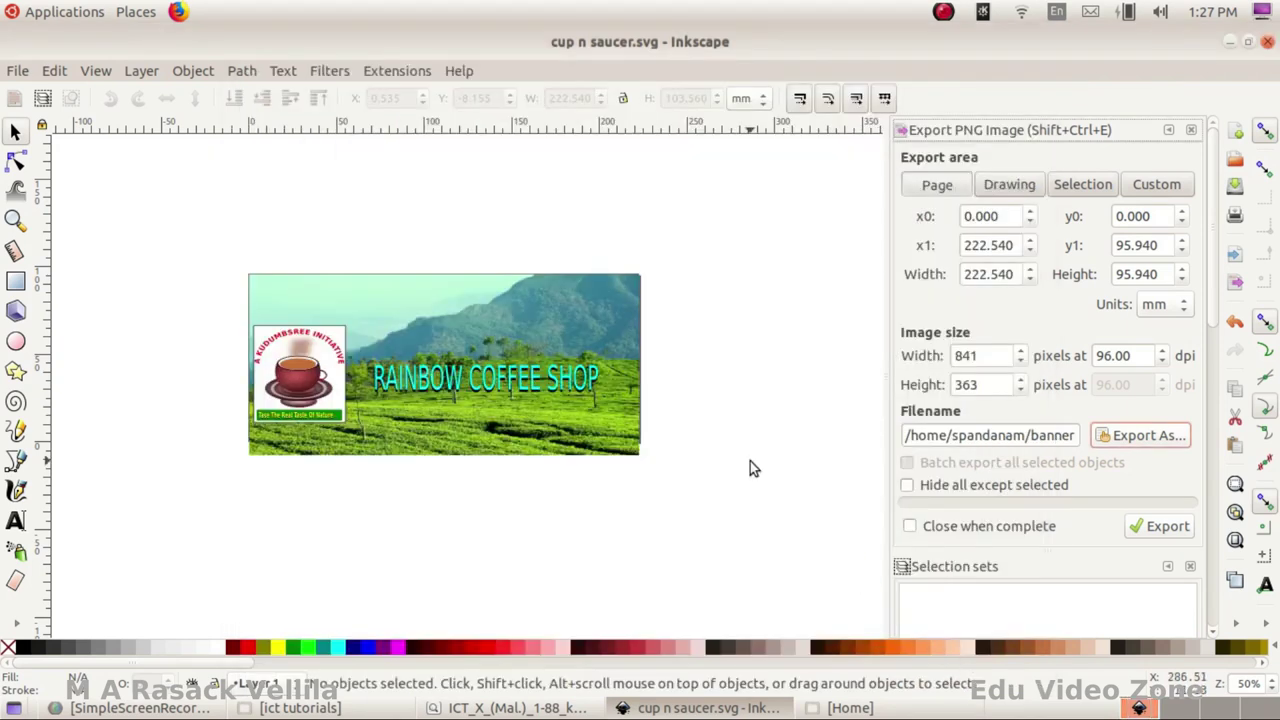
left_click(1167, 528)
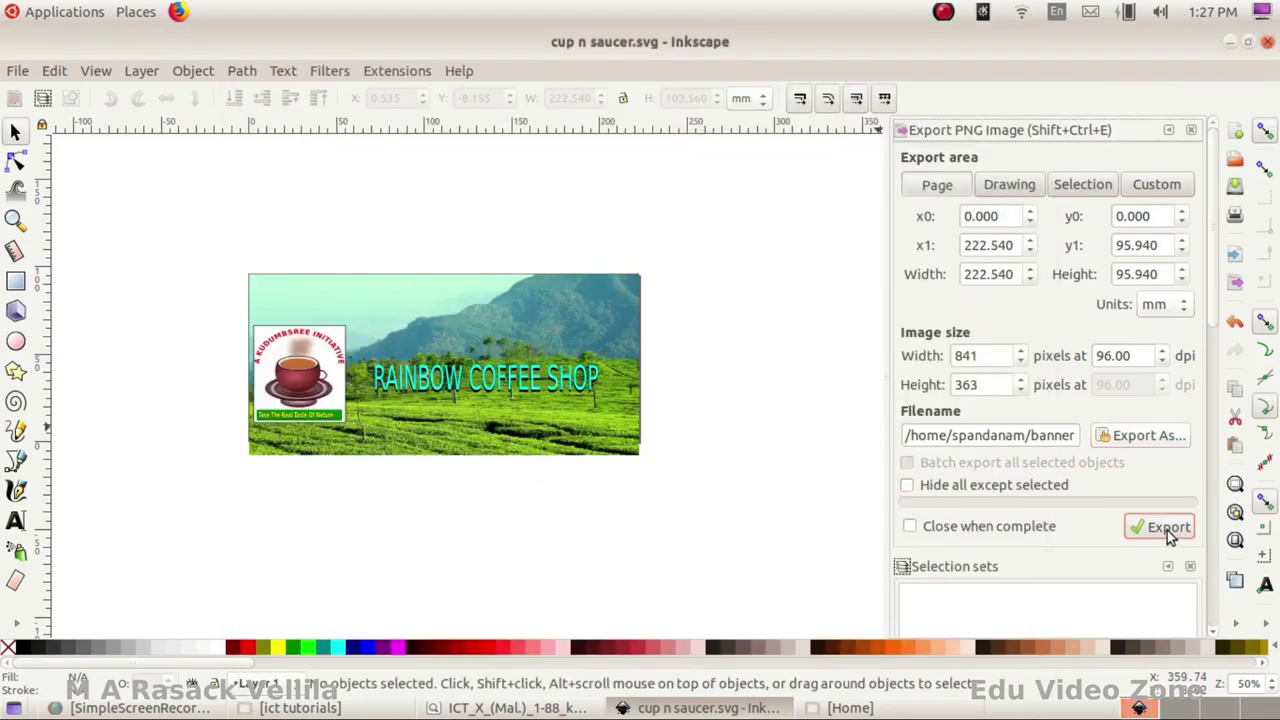
- Minimize Inkscape and the PDF, then view the Home folder contents in Files
left_click(1228, 43)
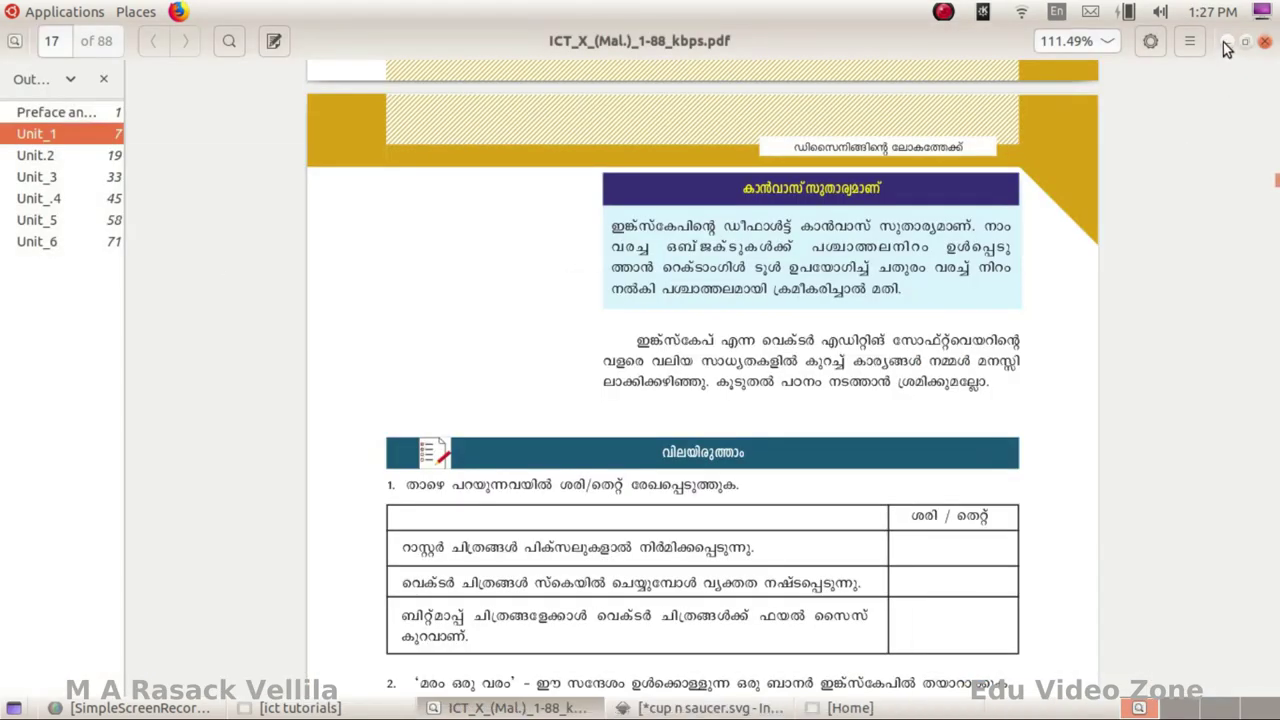
left_click(1227, 43)
left_click(298, 707)
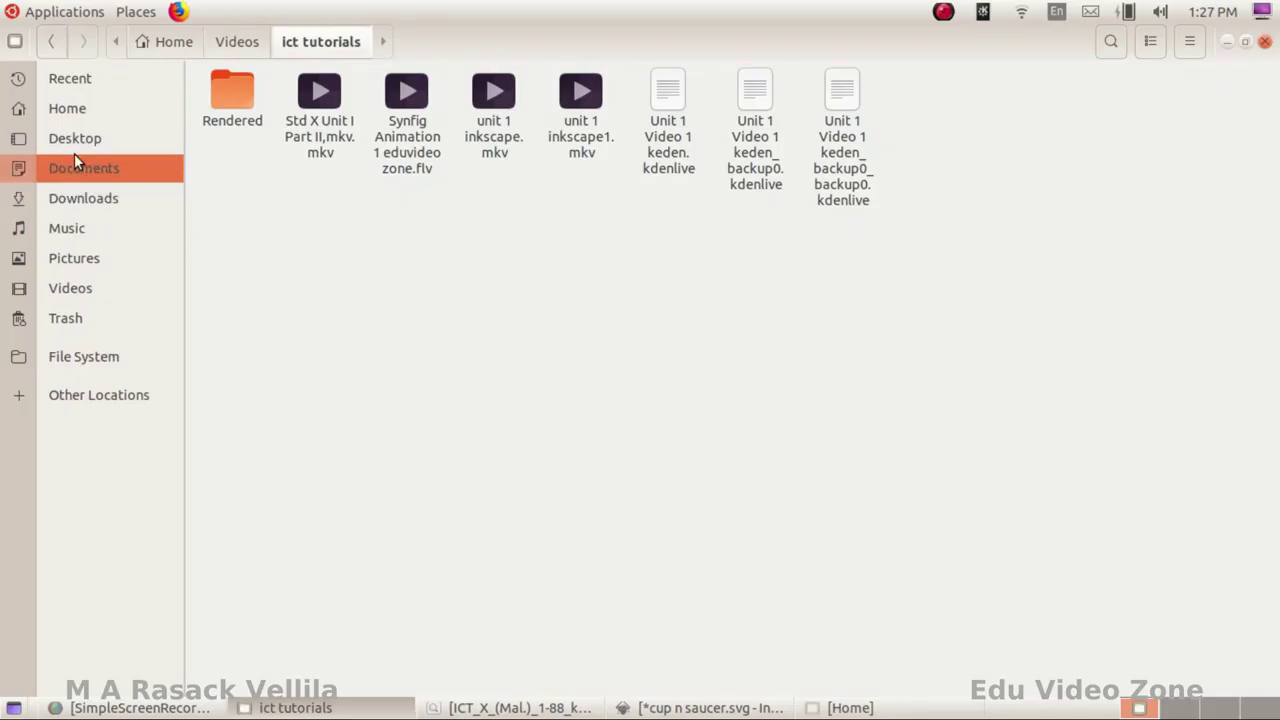
left_click(79, 106)
left_click(870, 422)
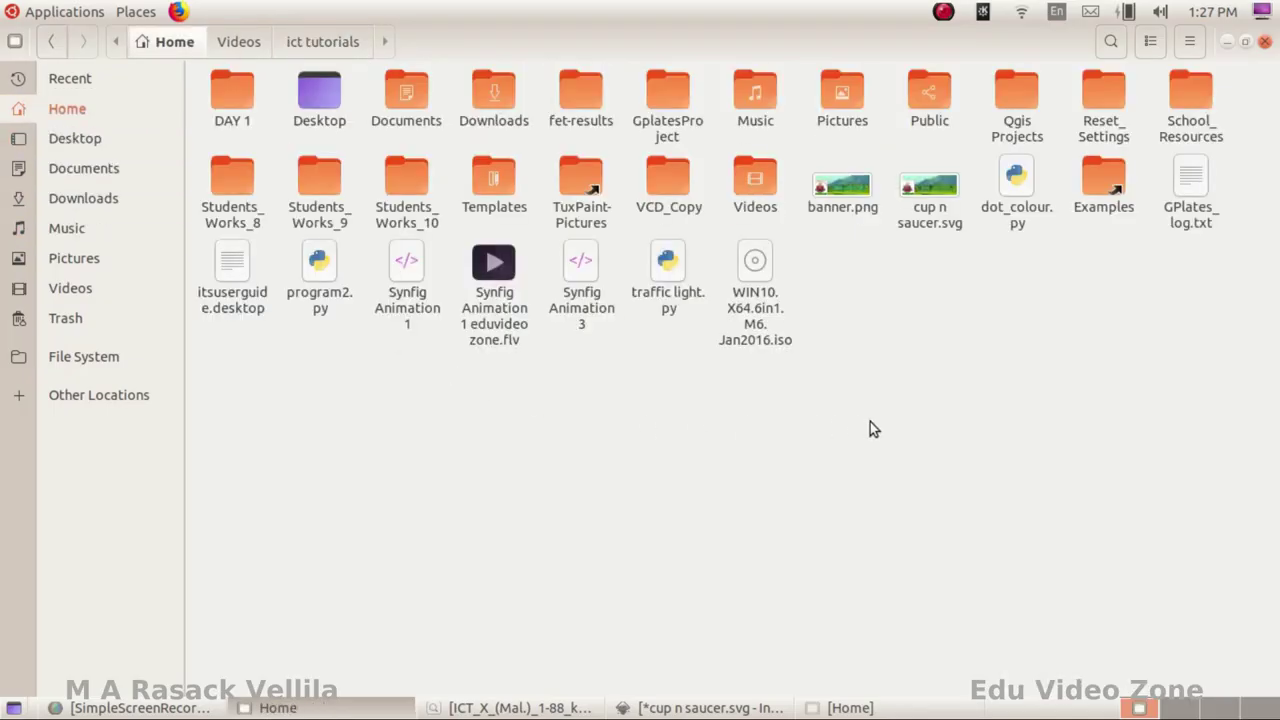
double_click(847, 189)
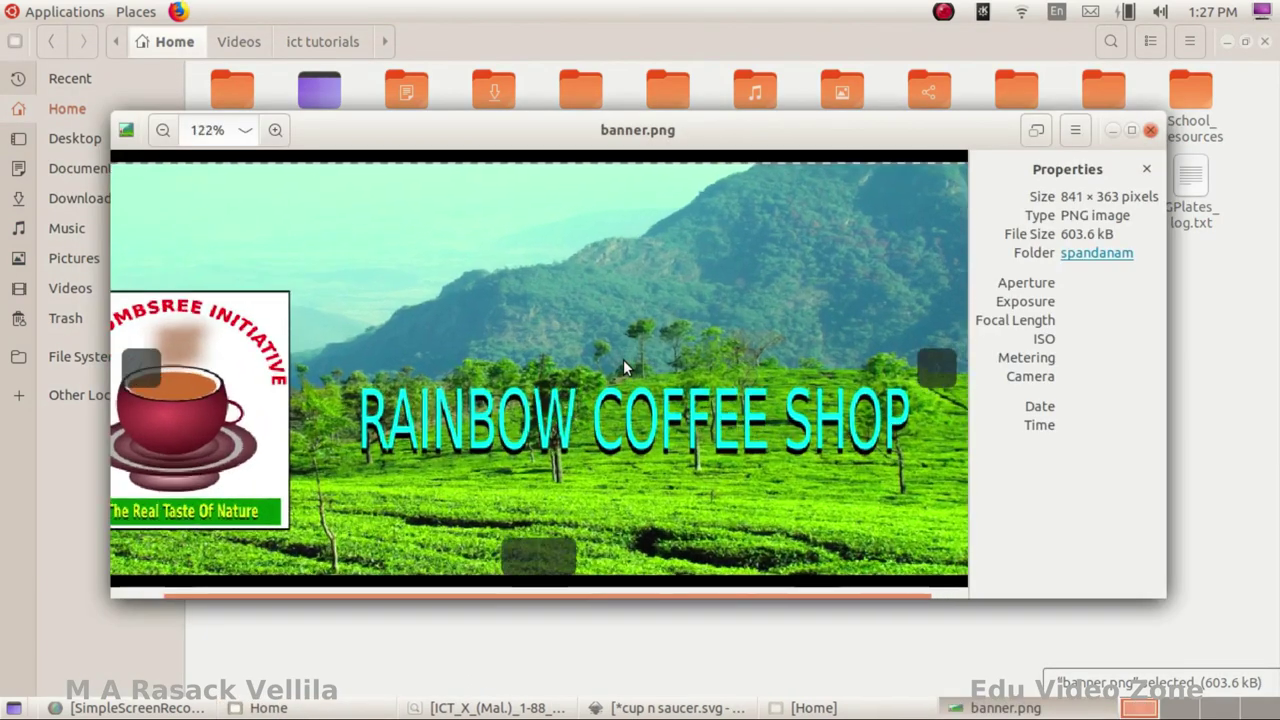
scroll(610, 373, "up", 5)
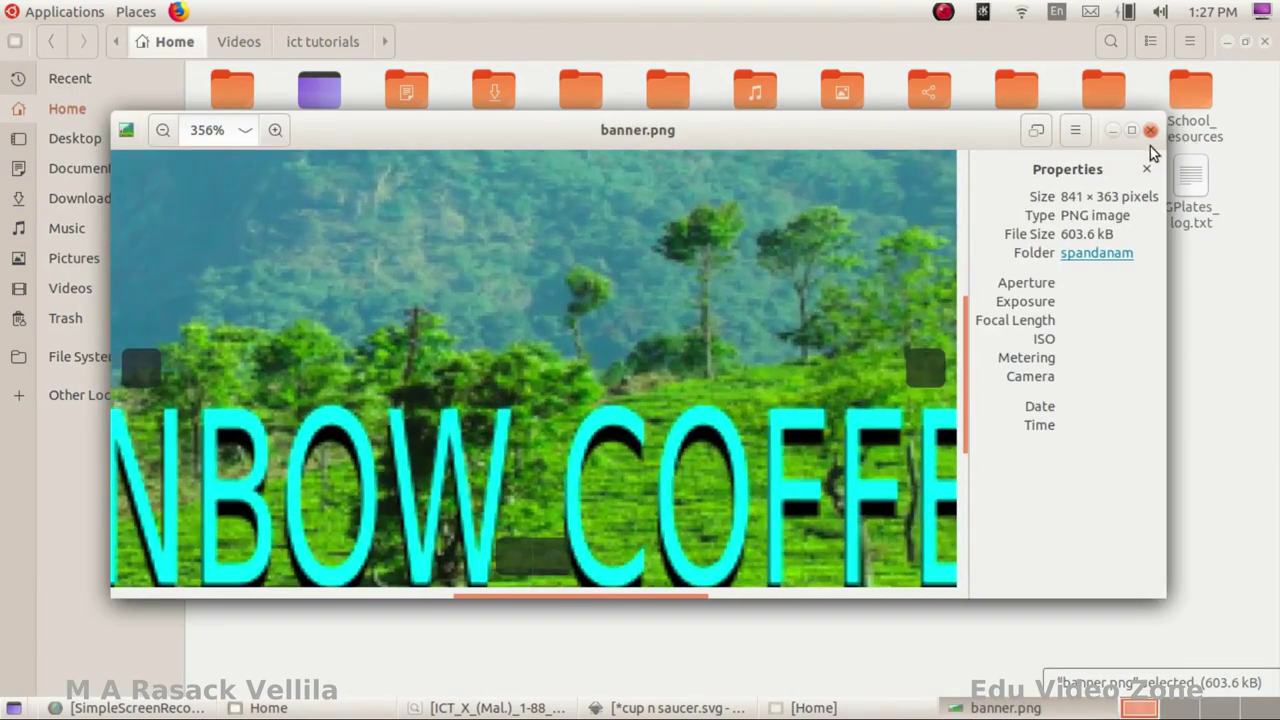
left_click(1150, 131)
double_click(926, 185)
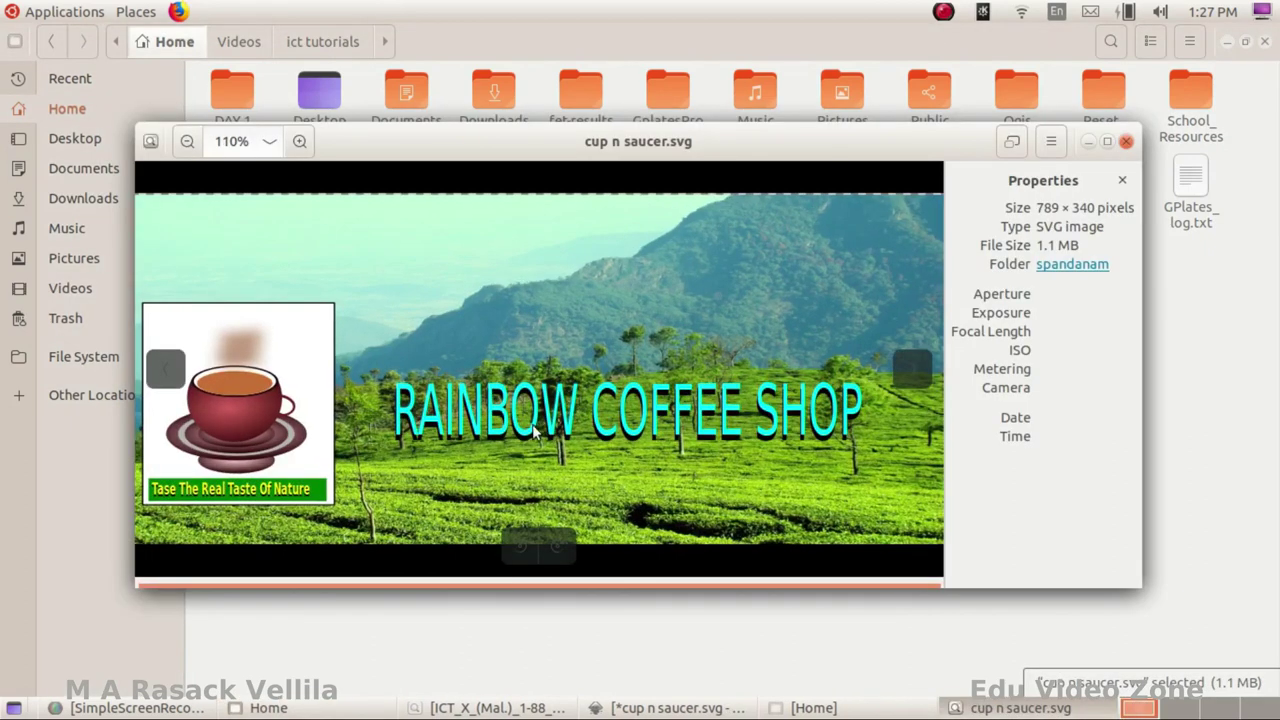
scroll(535, 431, "up", 1)
scroll(505, 424, "up", 1)
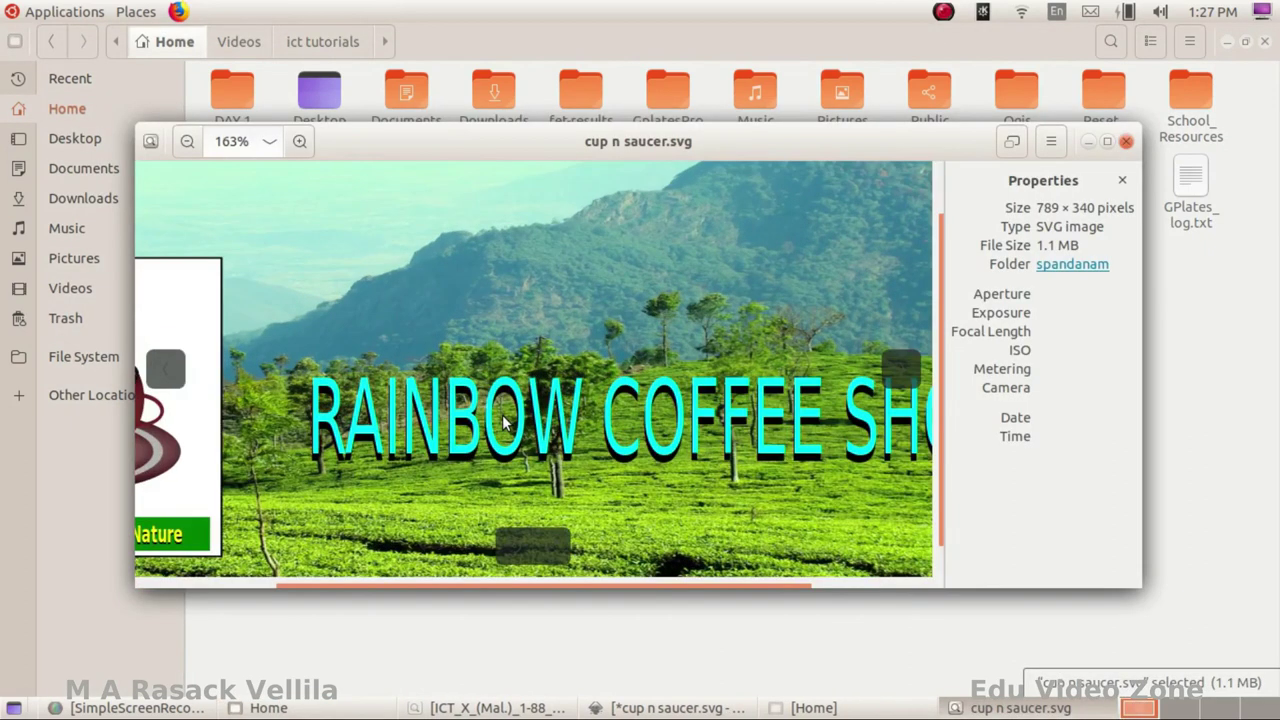
scroll(518, 400, "up", 5)
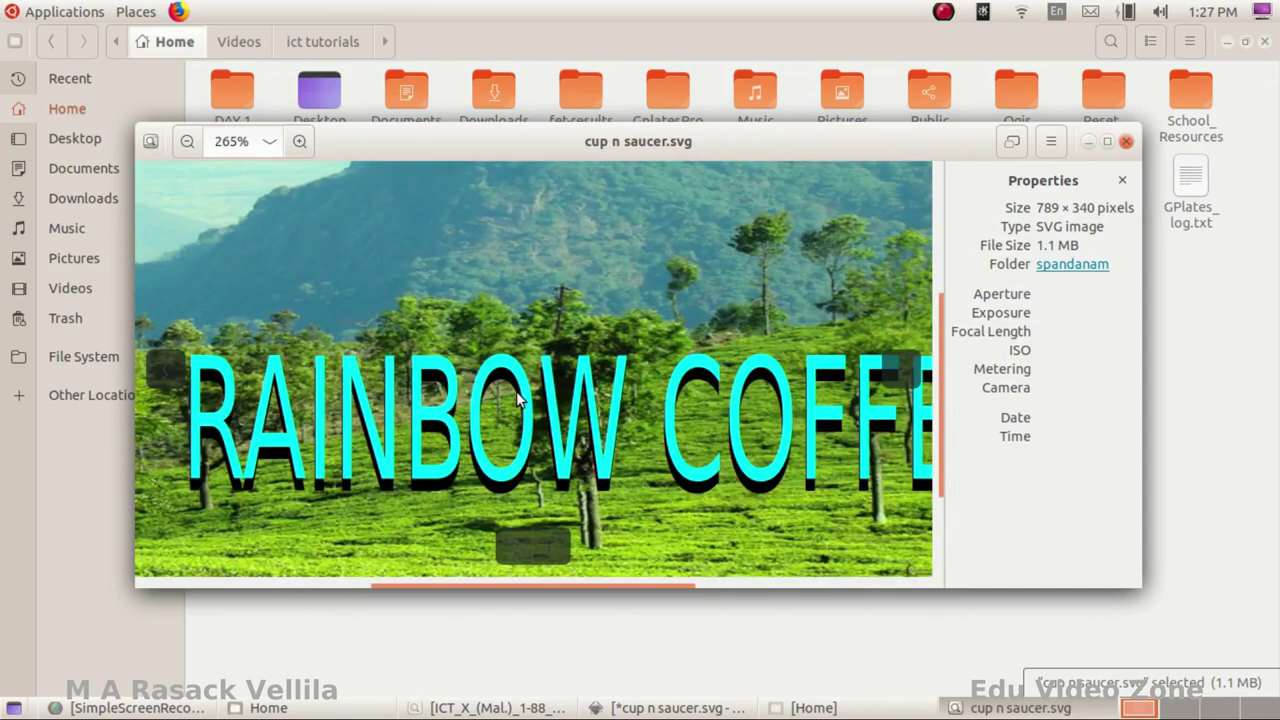
left_click(1127, 142)
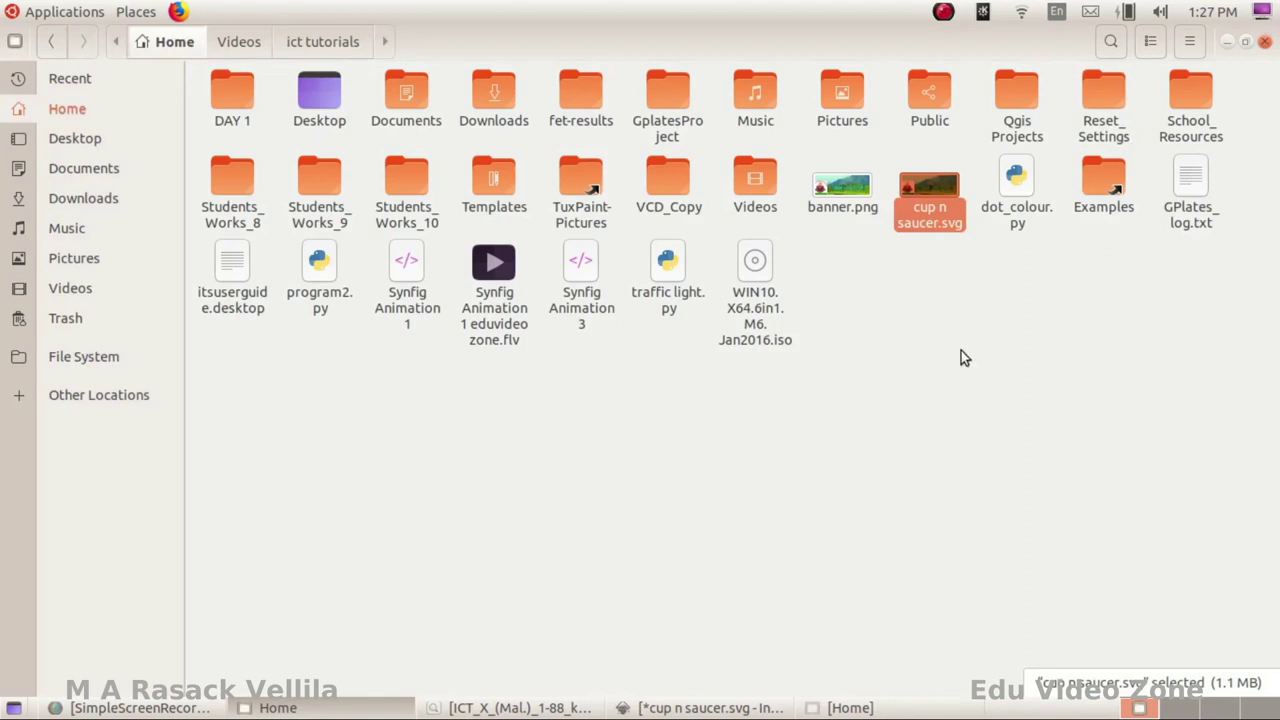
- Hide the Files window with Super+H to return to the textbook PDF
key("super+h")
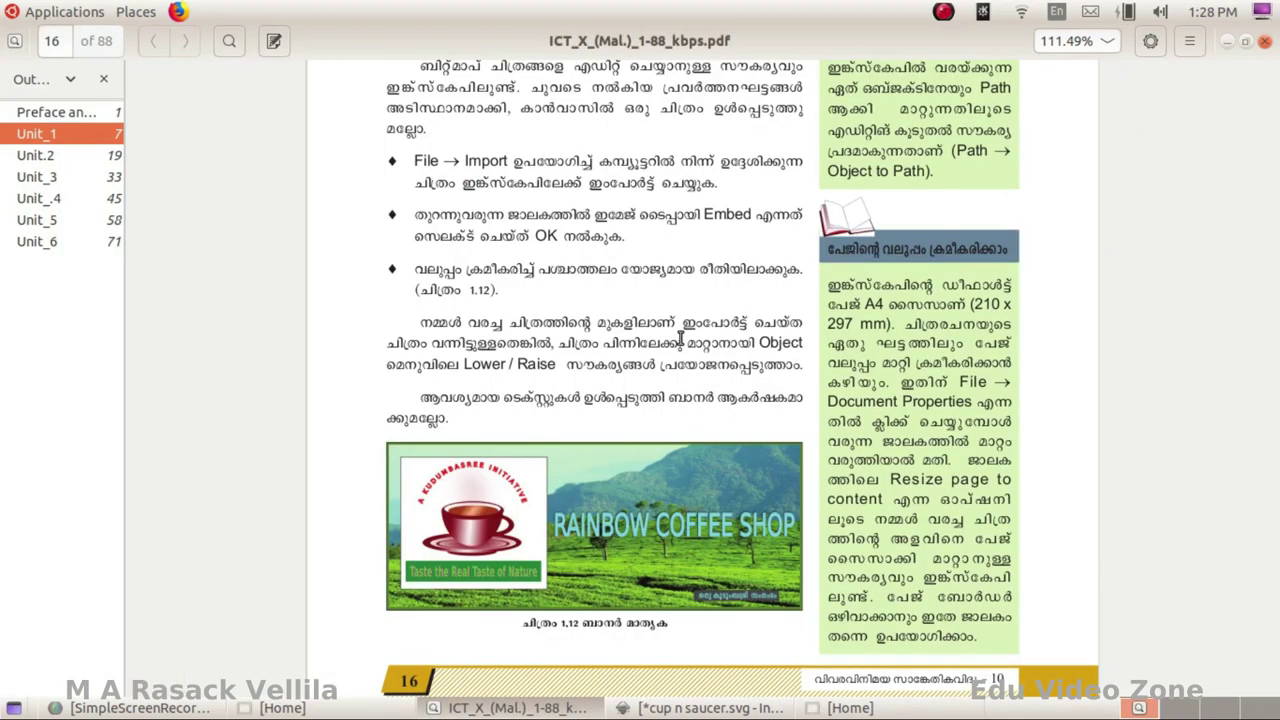